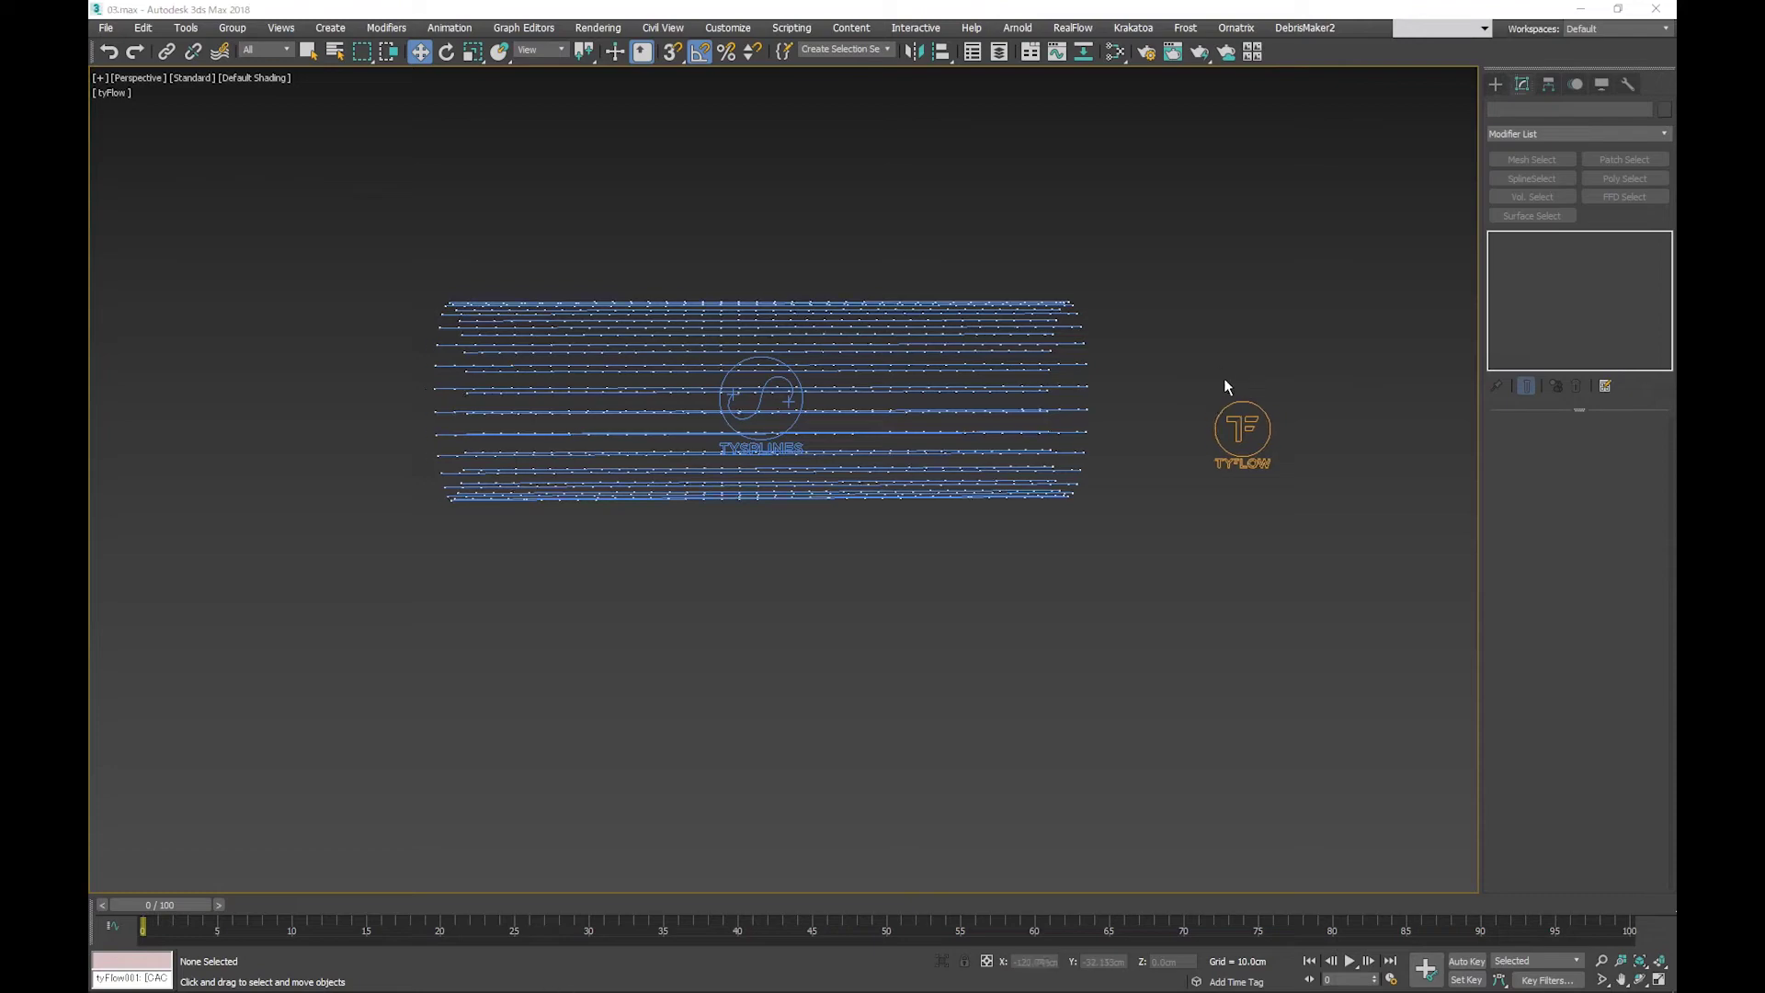
Restore the four-viewport layout, narrow the tyFlow editor and preview the simulation
alt+middle_drag(1221, 386, 1049, 486)
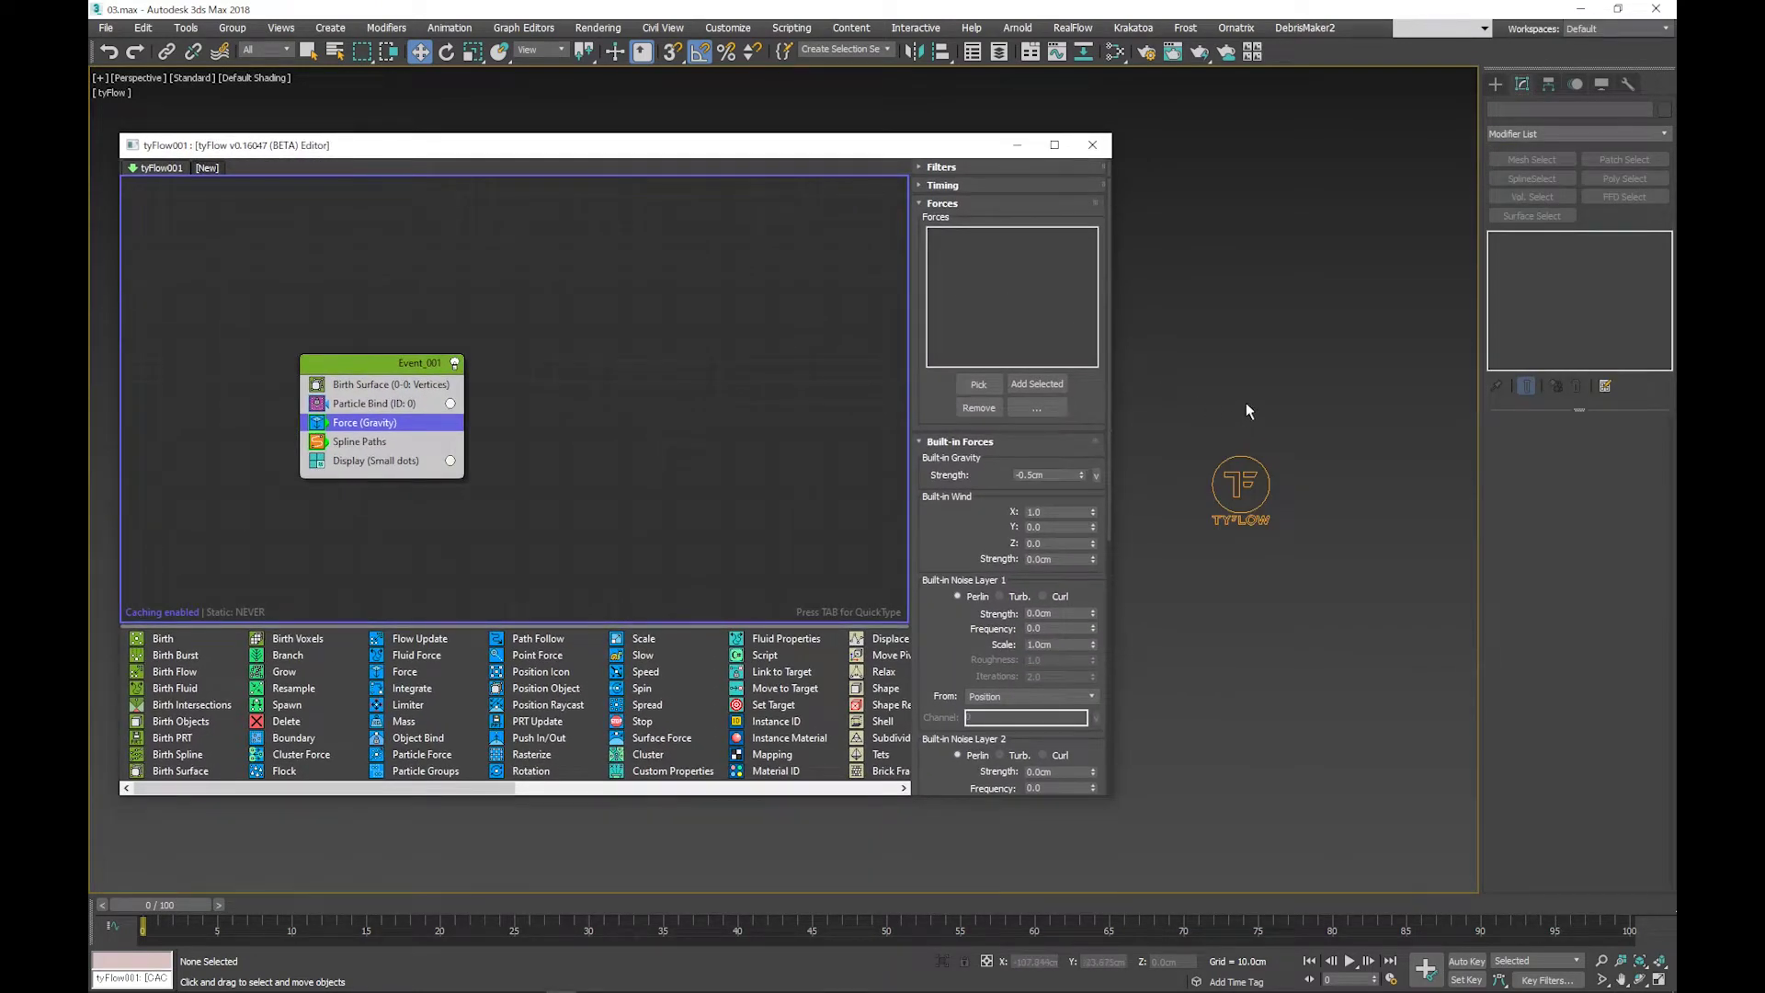
key(alt+w)
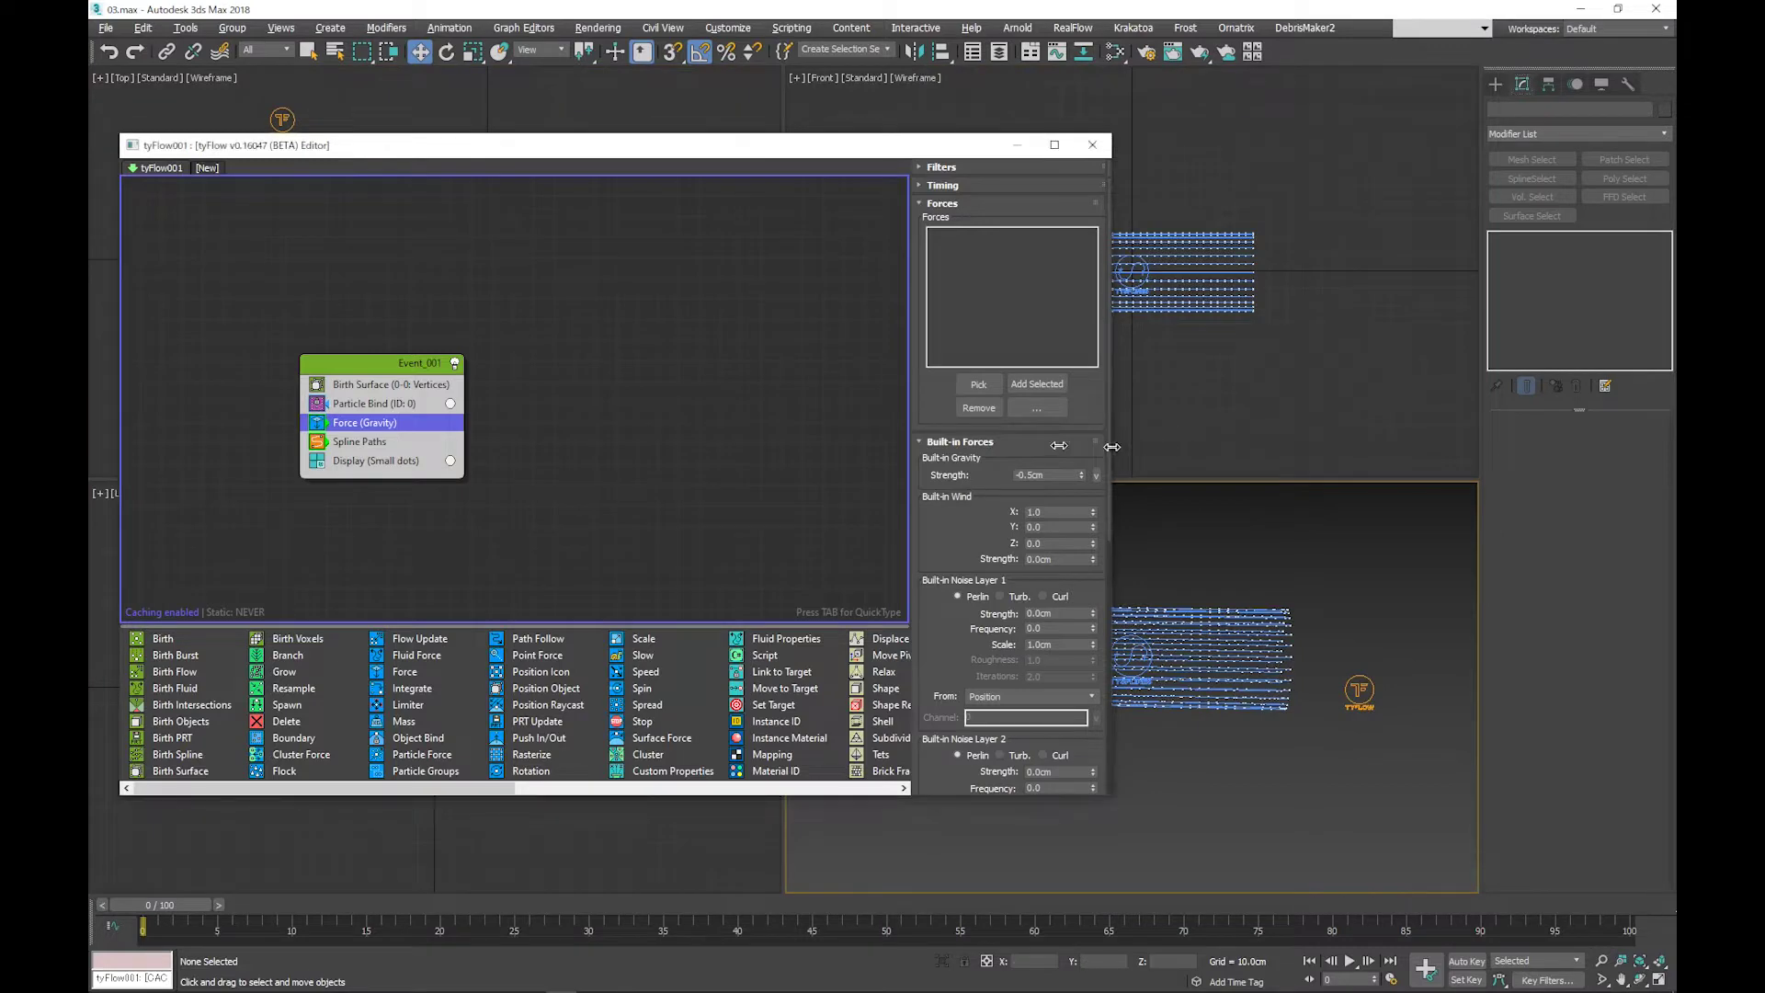
drag(1112, 447, 736, 447)
click(377, 903)
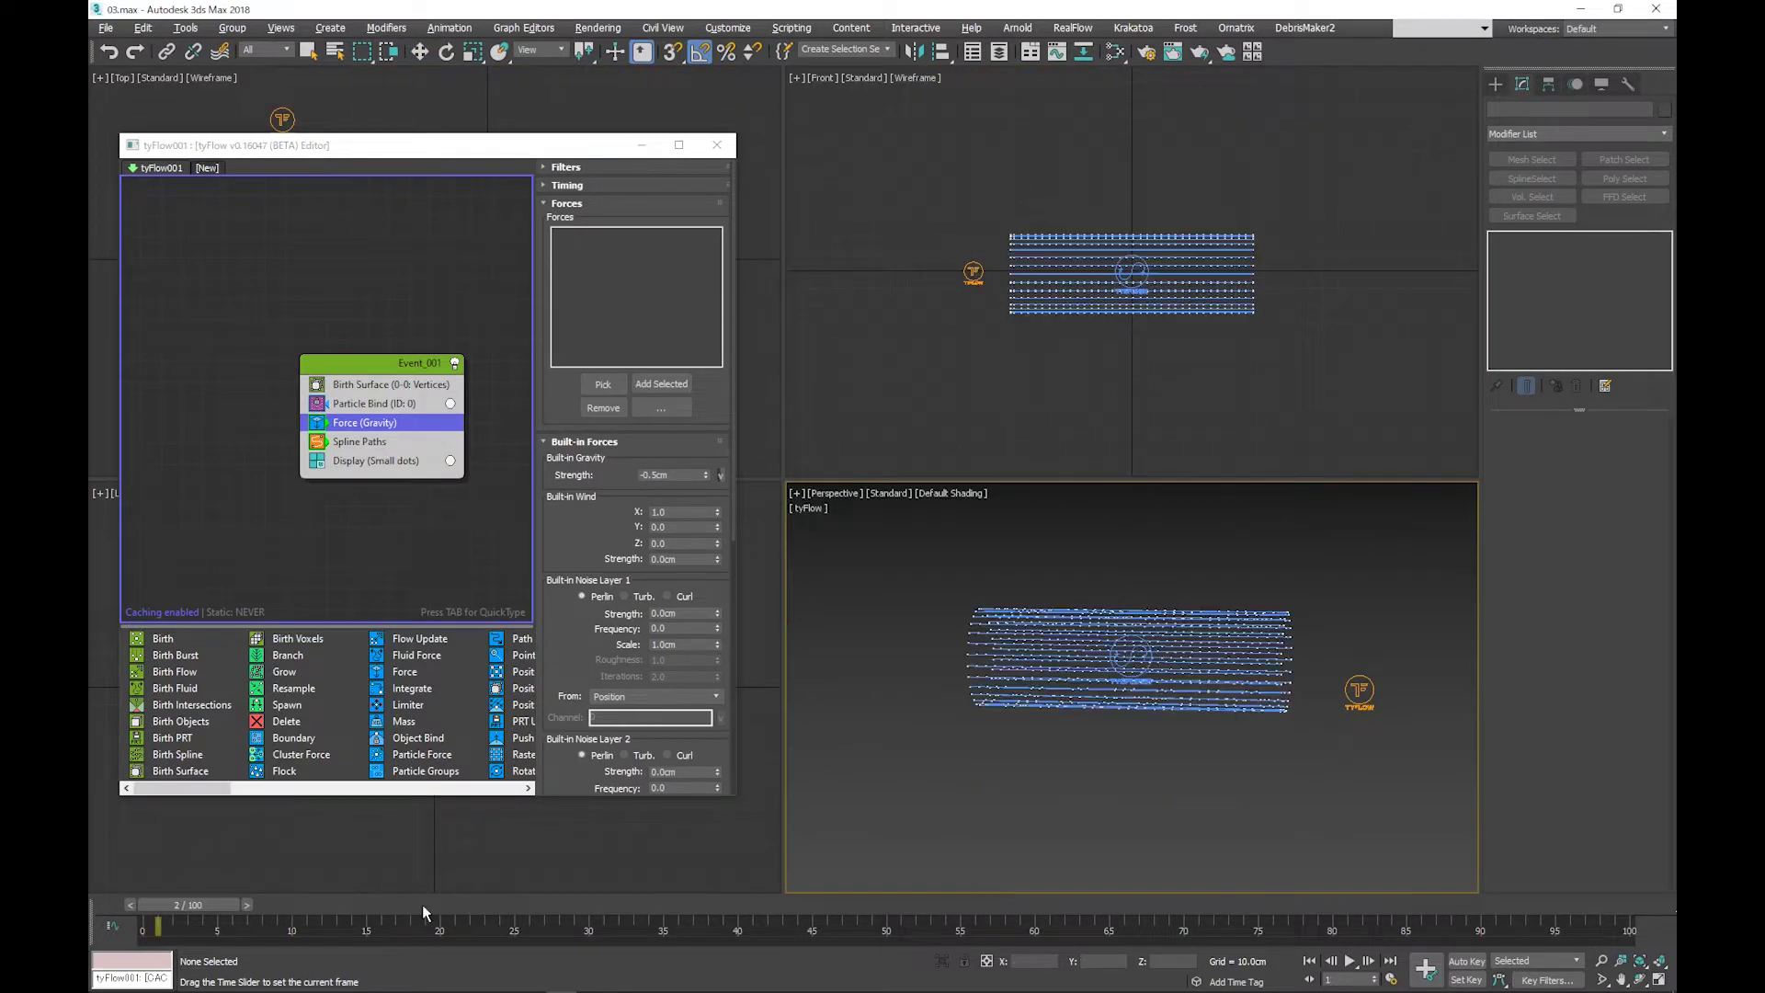
key(w)
Close the tyFlow editor and show the Create panel with the Top view active
click(1314, 224)
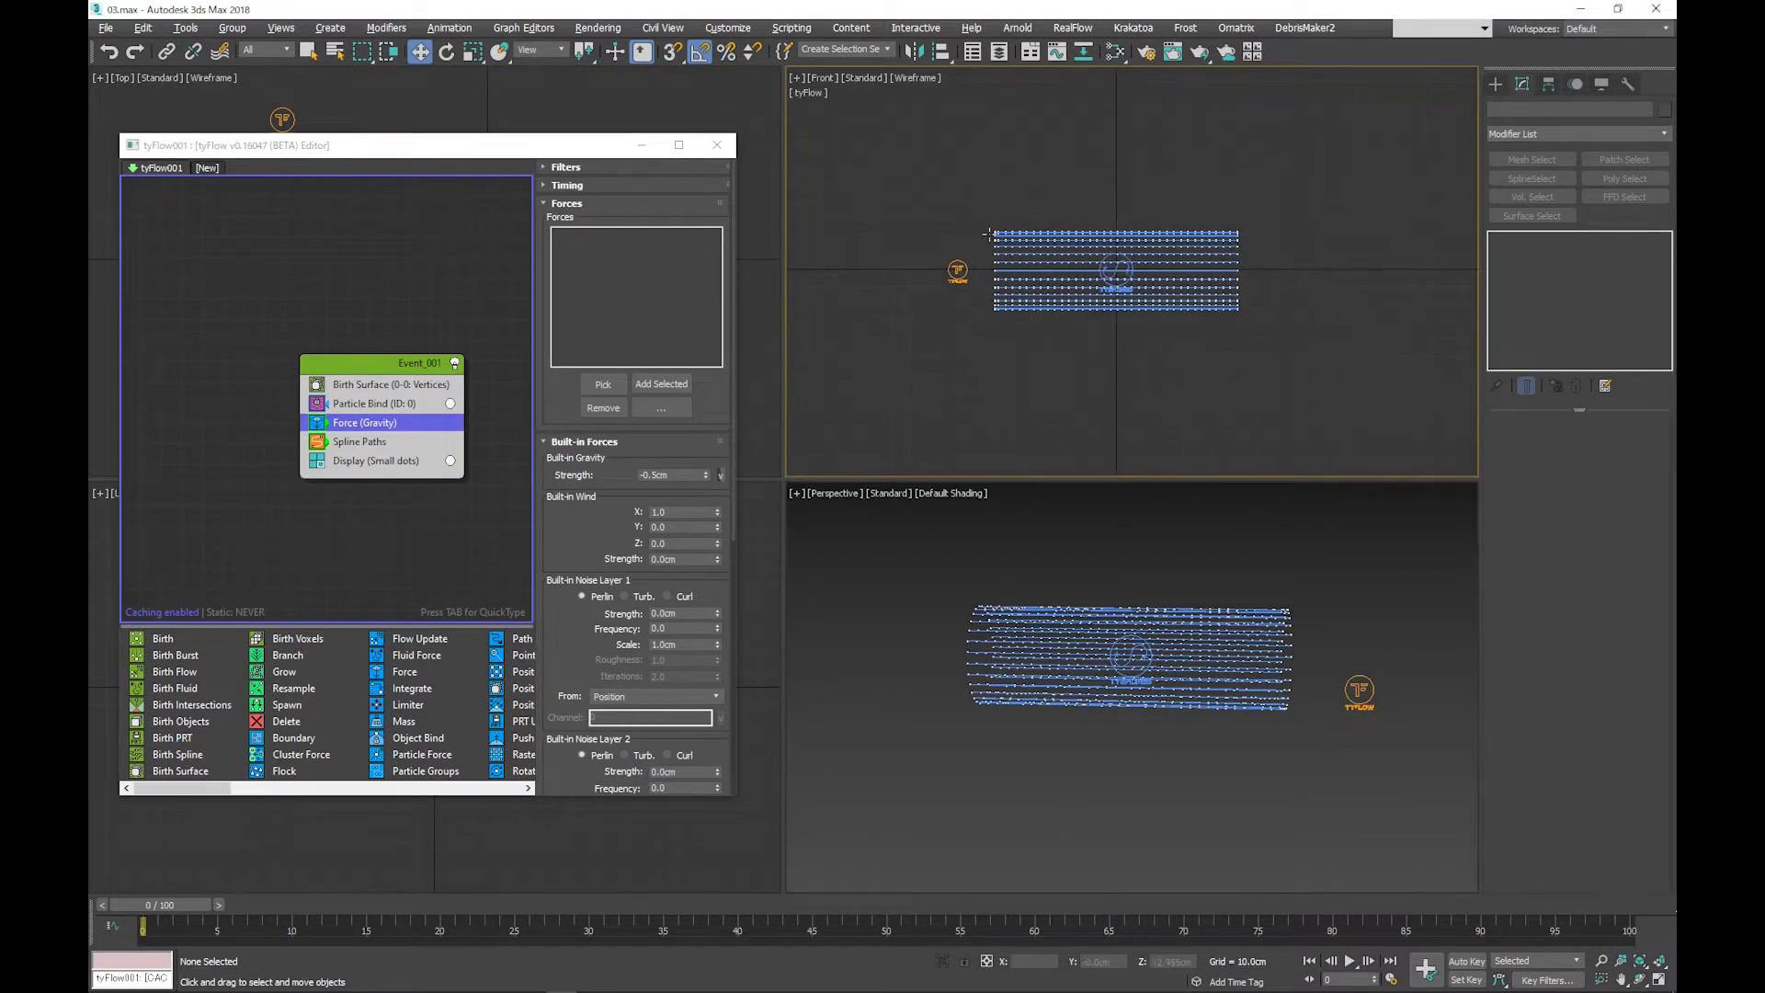
drag(547, 147, 603, 248)
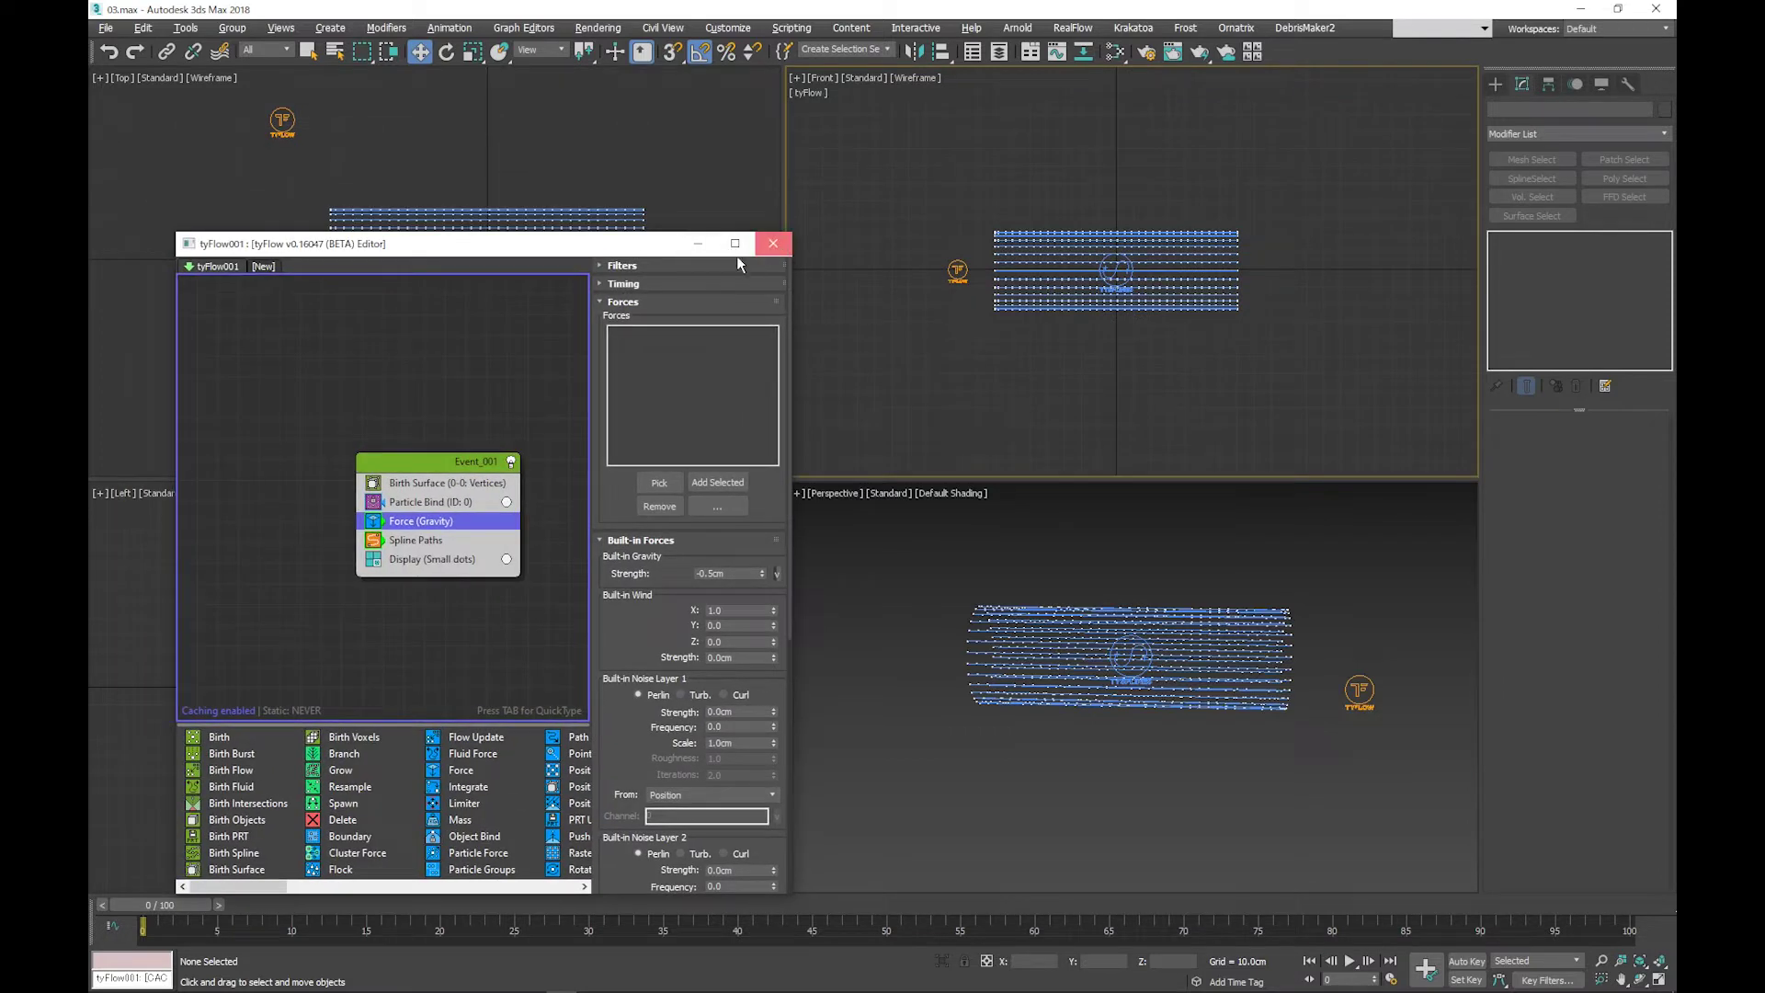
click(772, 246)
click(685, 276)
click(1503, 82)
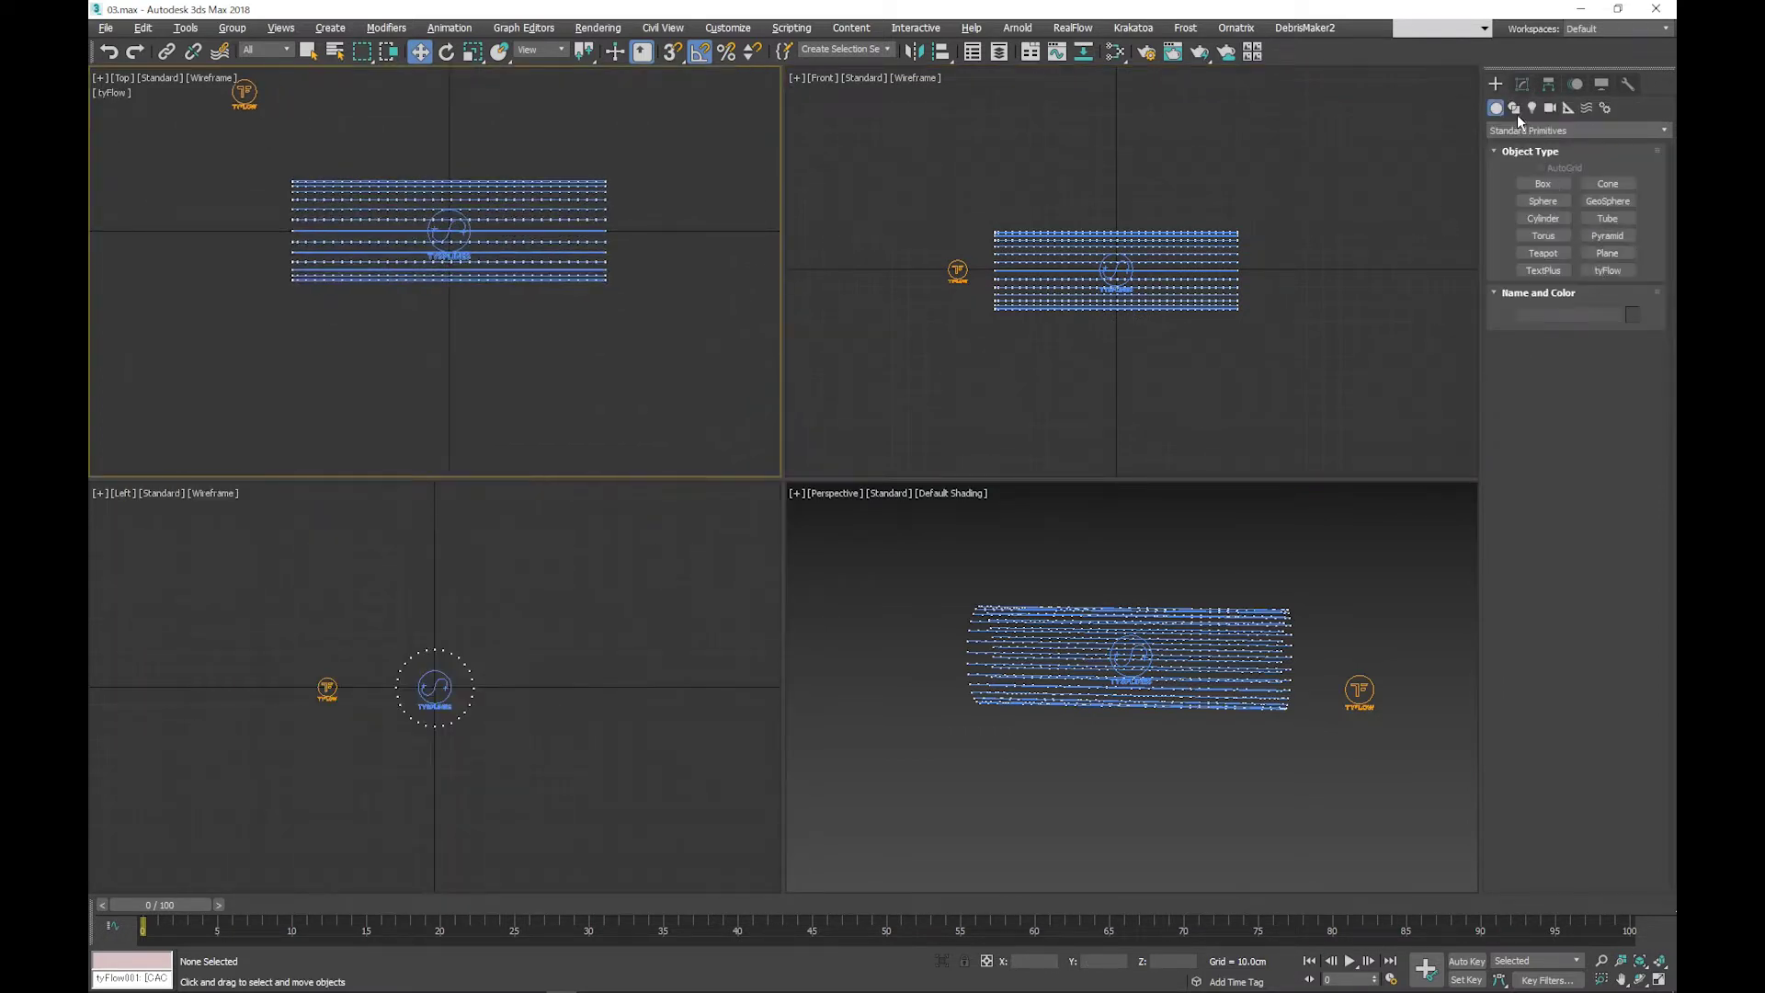
Create the Point001 helper and place it at X 70
click(1569, 108)
click(1544, 238)
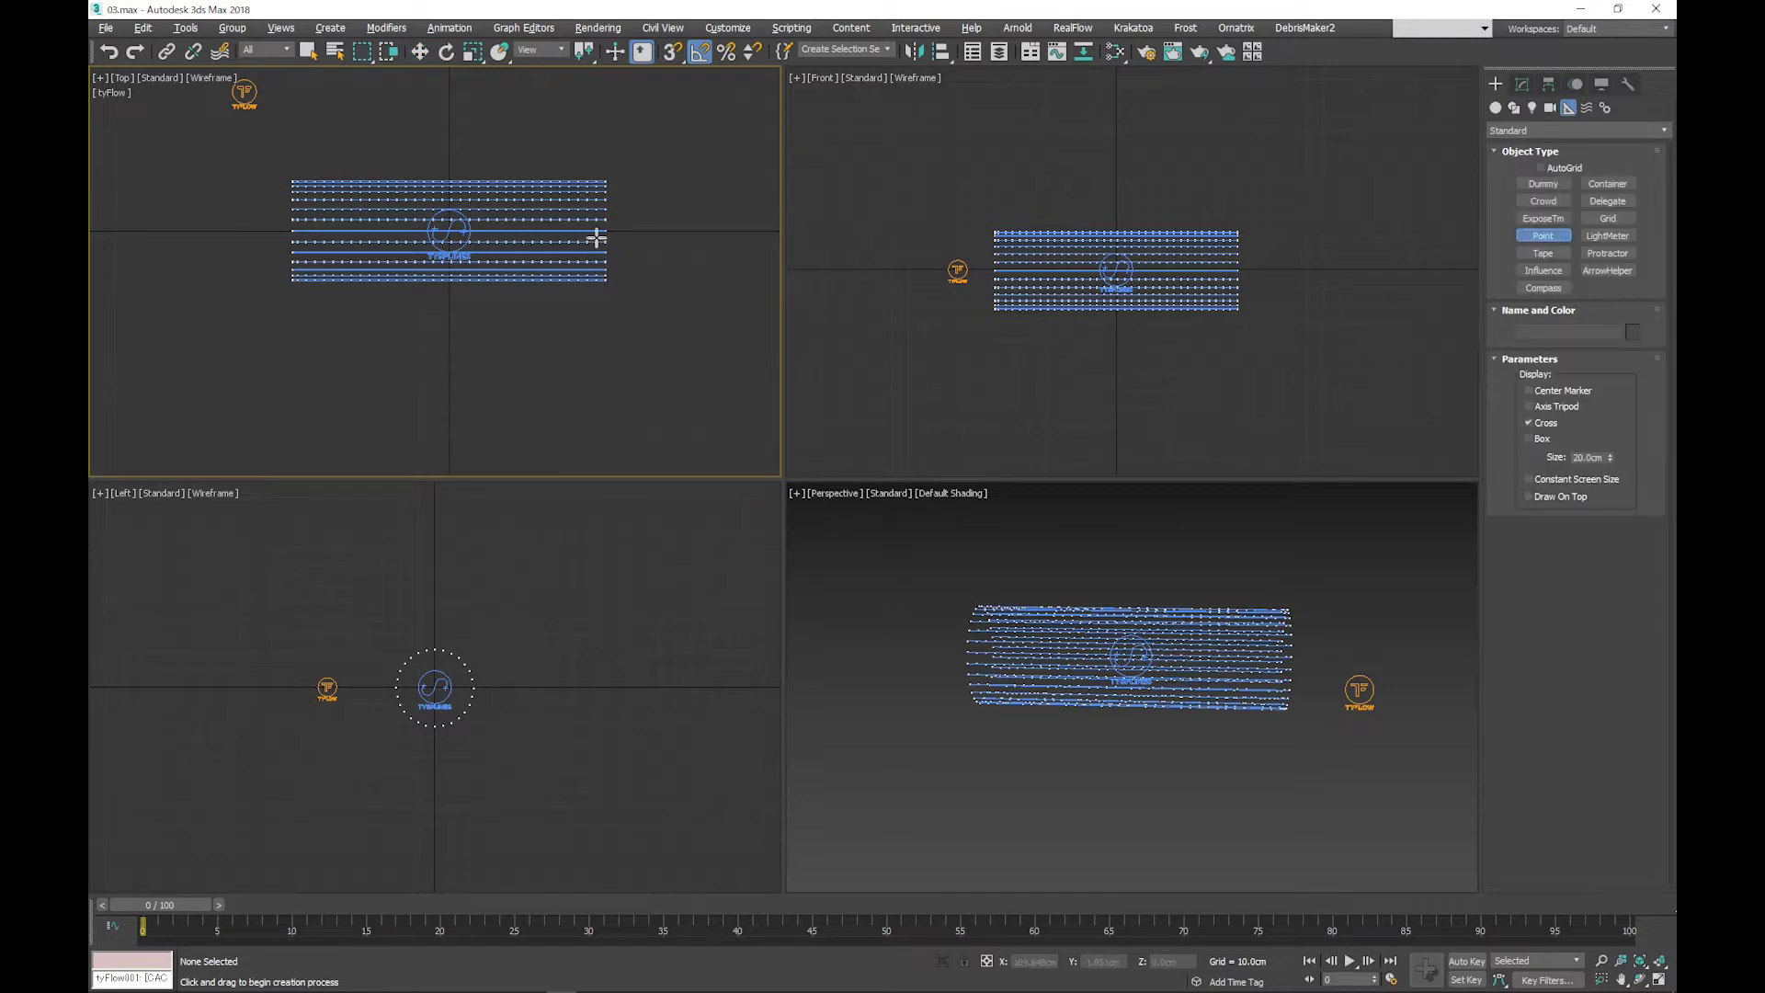
middle_drag(643, 236, 599, 257)
scroll(593, 260, up, 2)
click(583, 261)
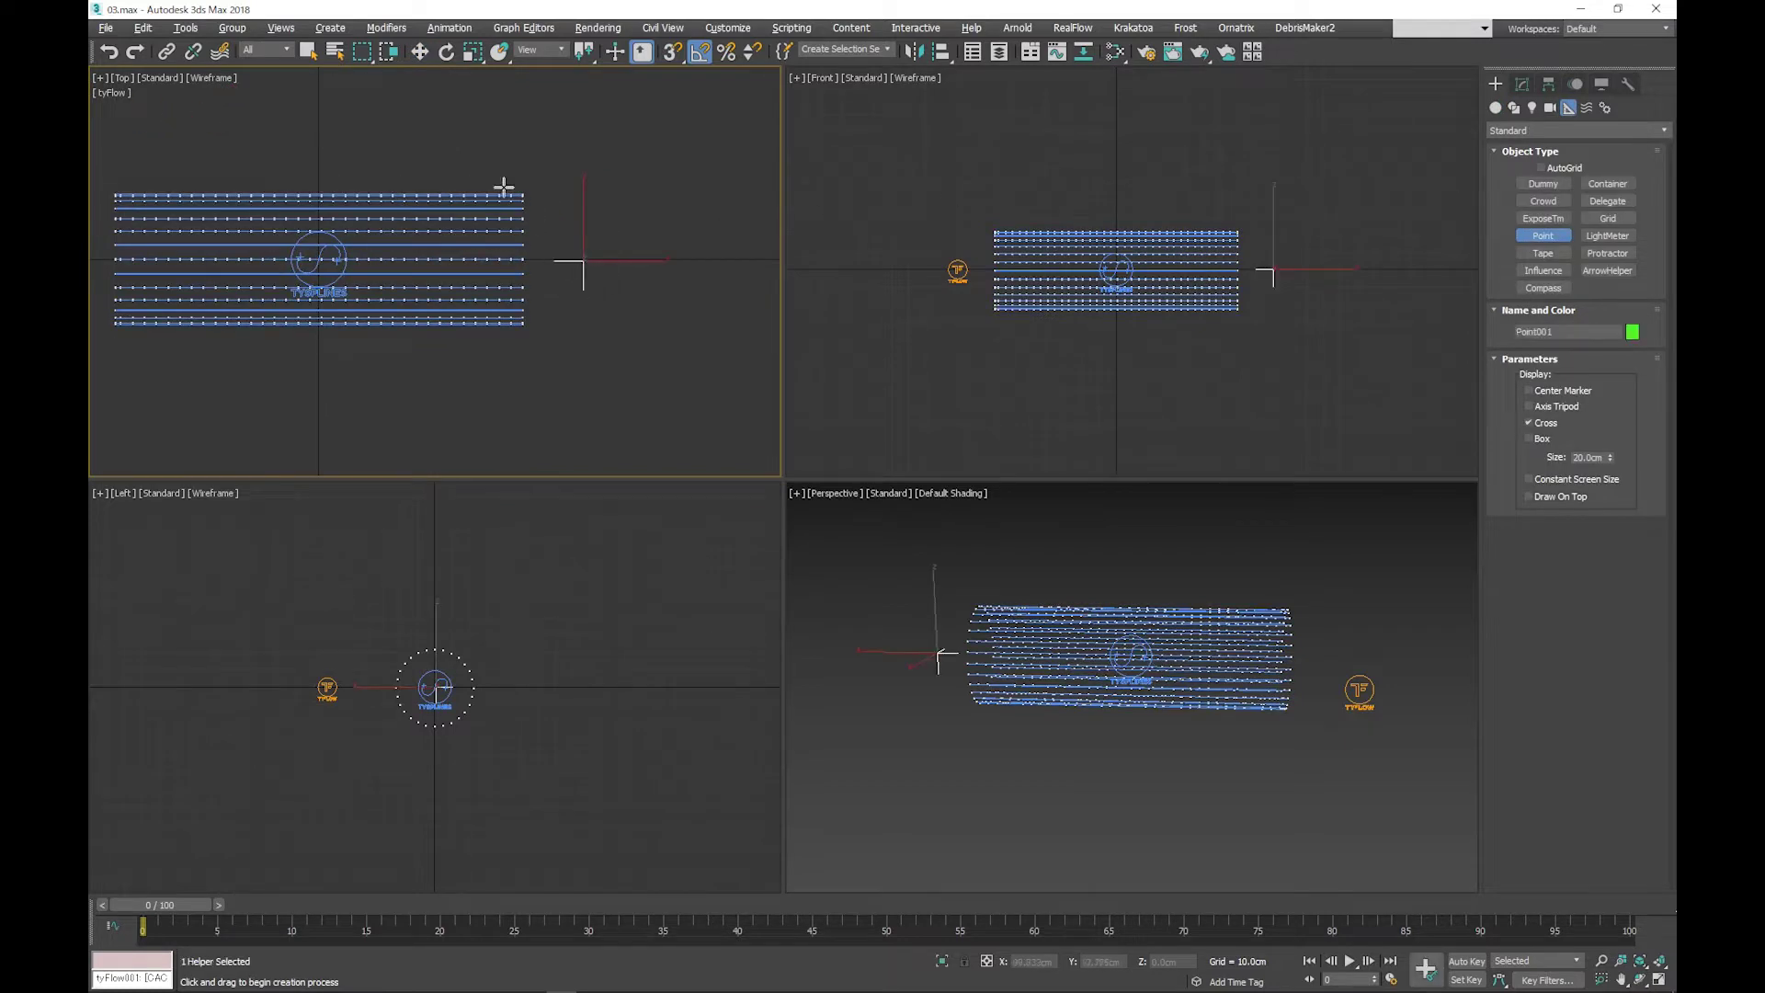
right_click(421, 52)
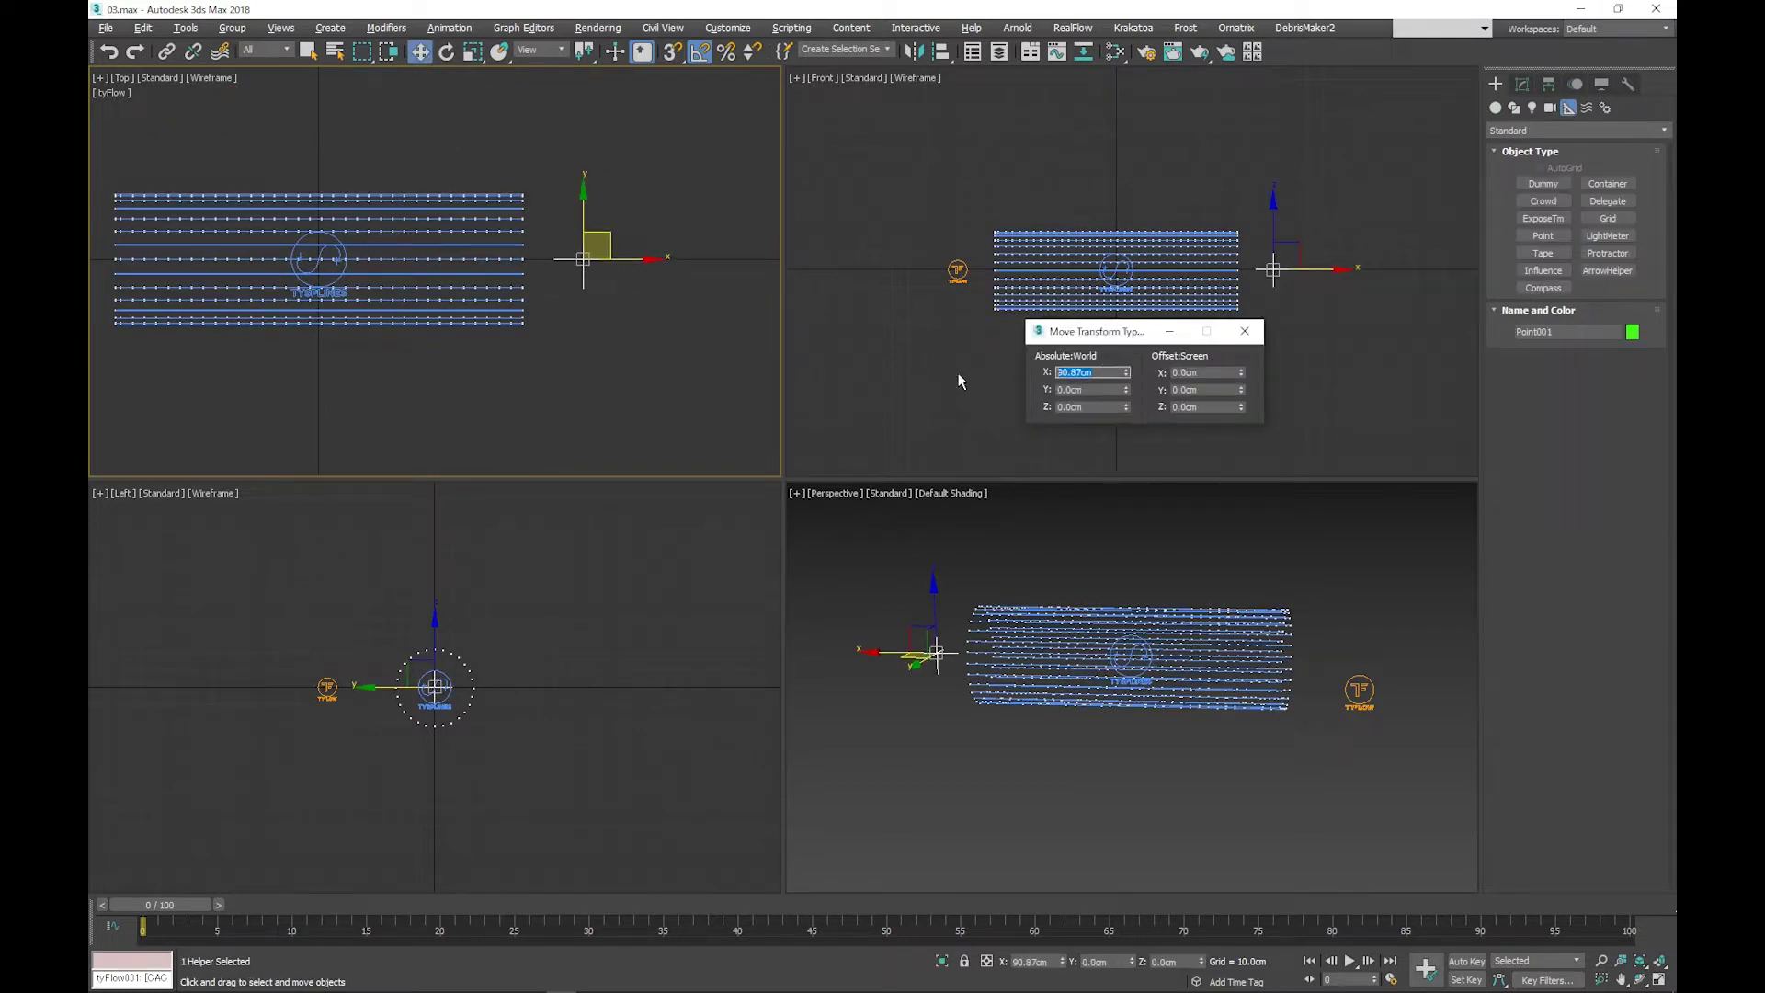
text(70)
key(Return)
Shift-clone it as Point002 and set its X position to -70
middle_drag(522, 259, 686, 287)
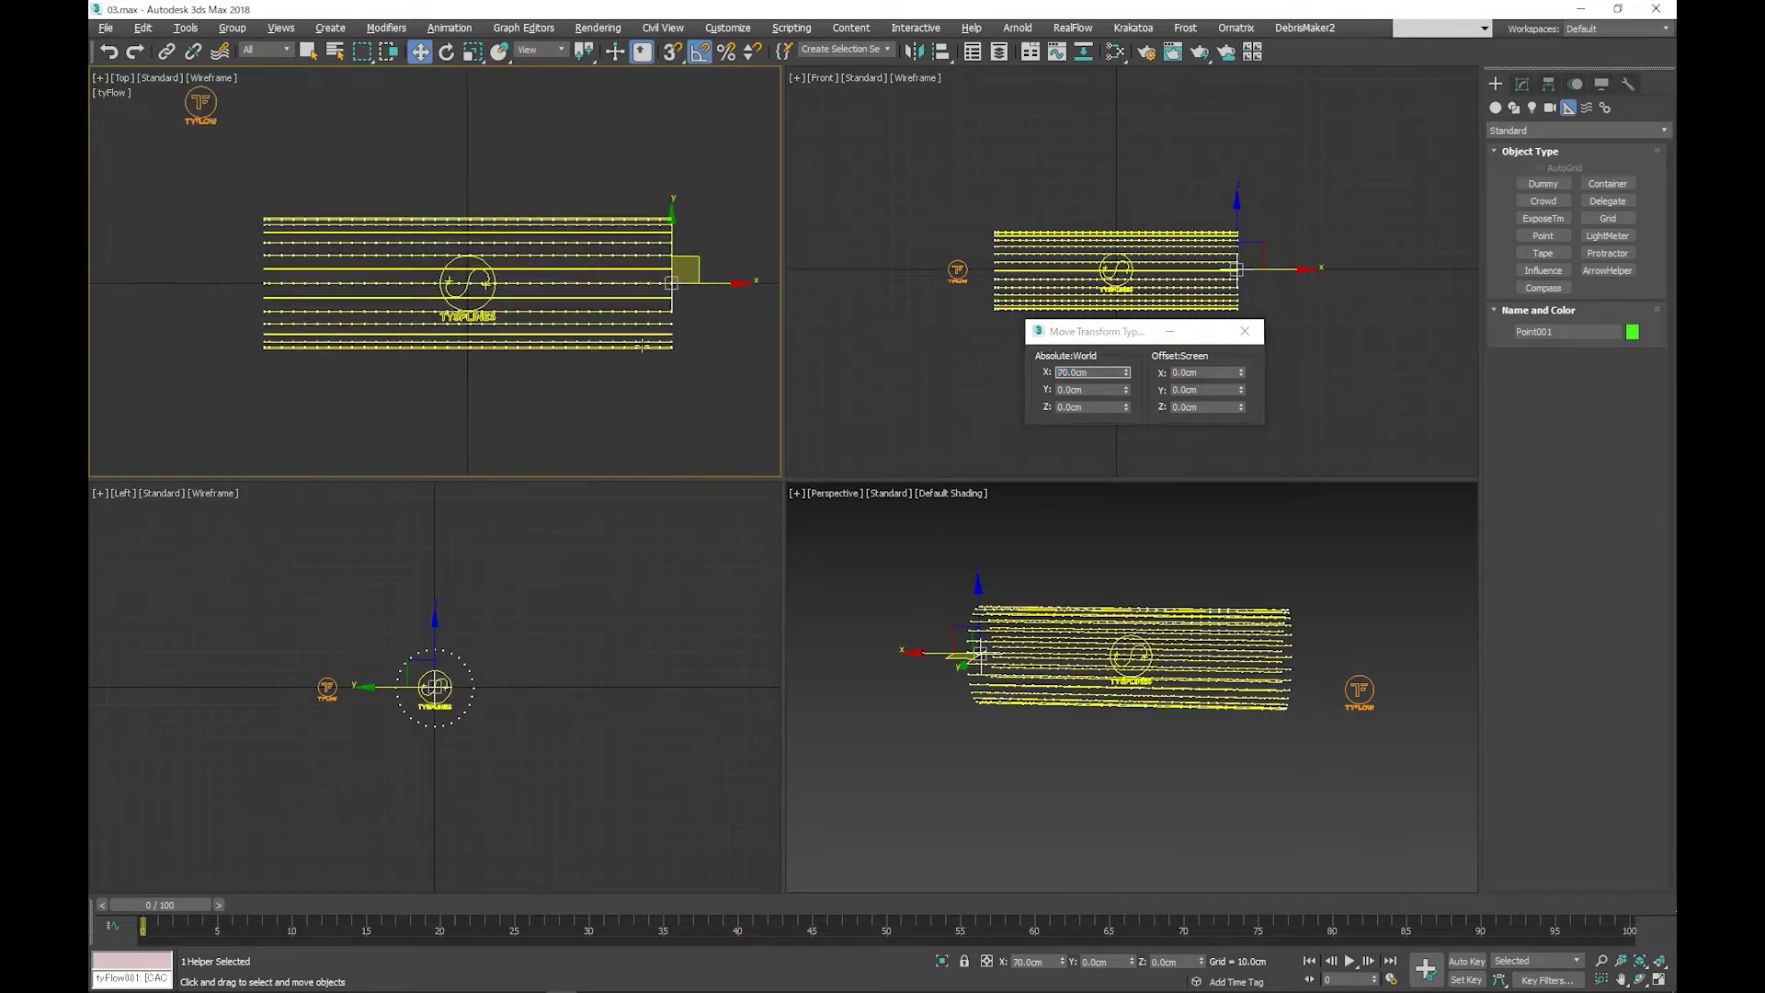
shift+drag(685, 287, 364, 286)
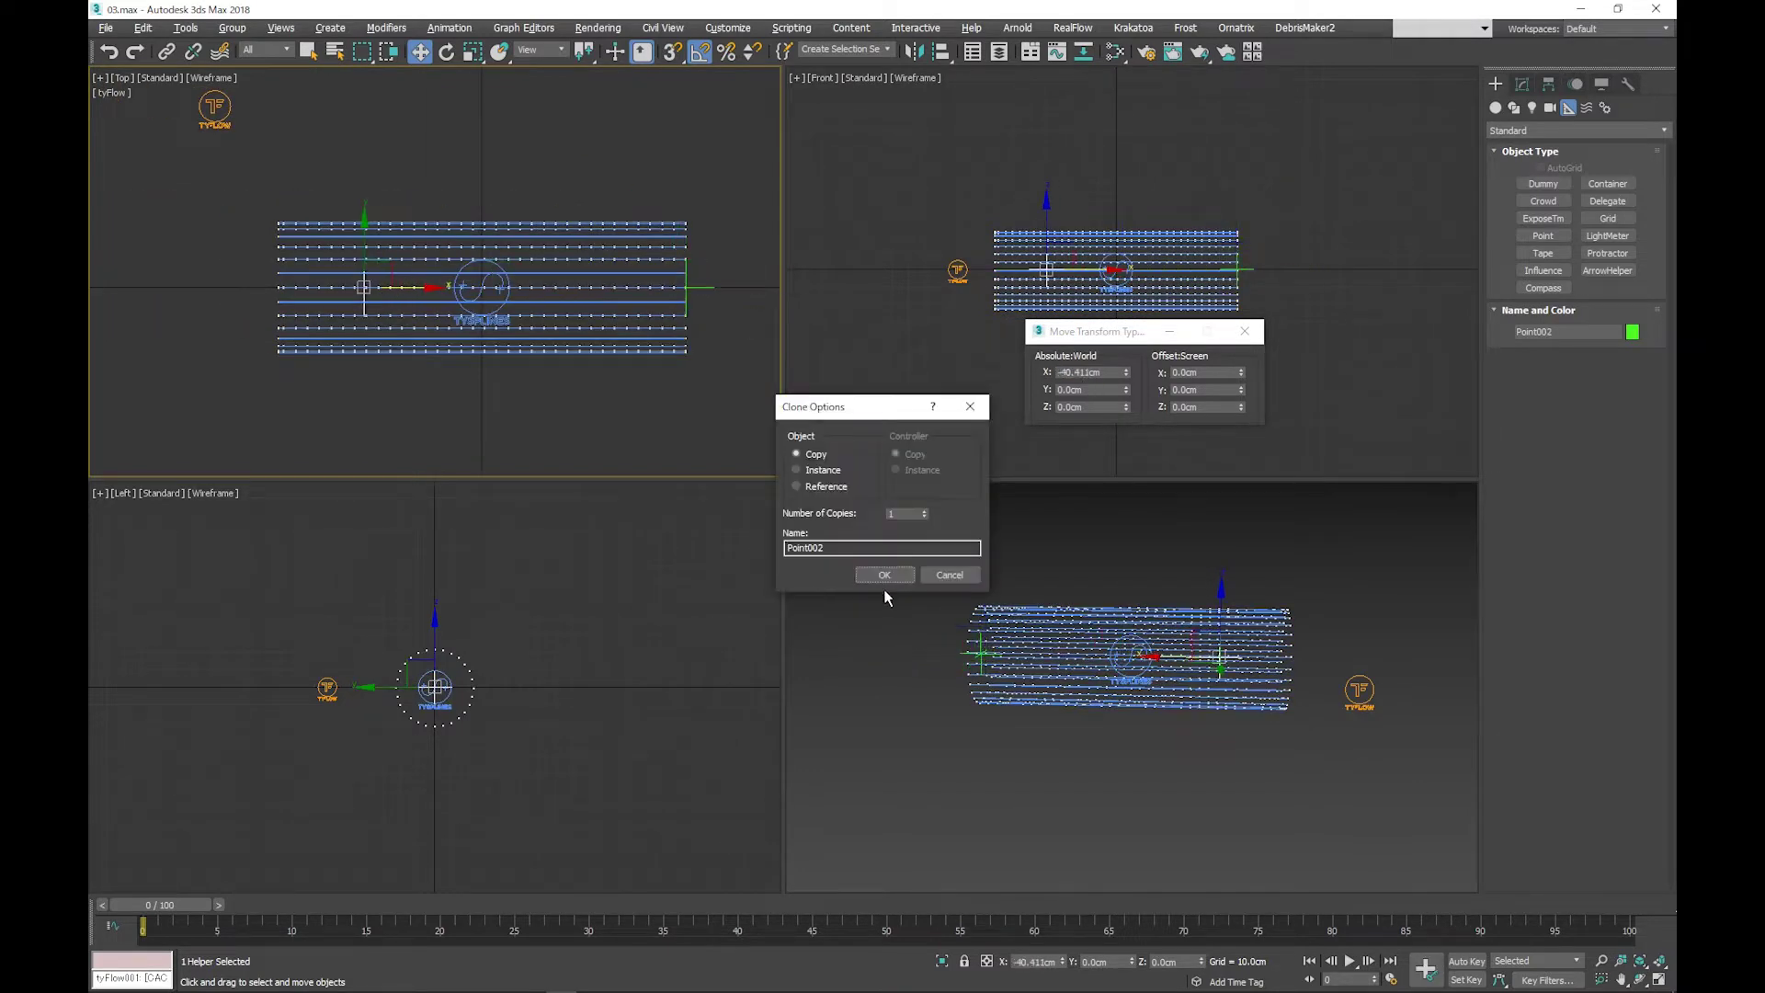
click(884, 577)
text(-70)
key(Return)
Maximize the Perspective view, close the position type-in and deselect everything
right_click(1090, 802)
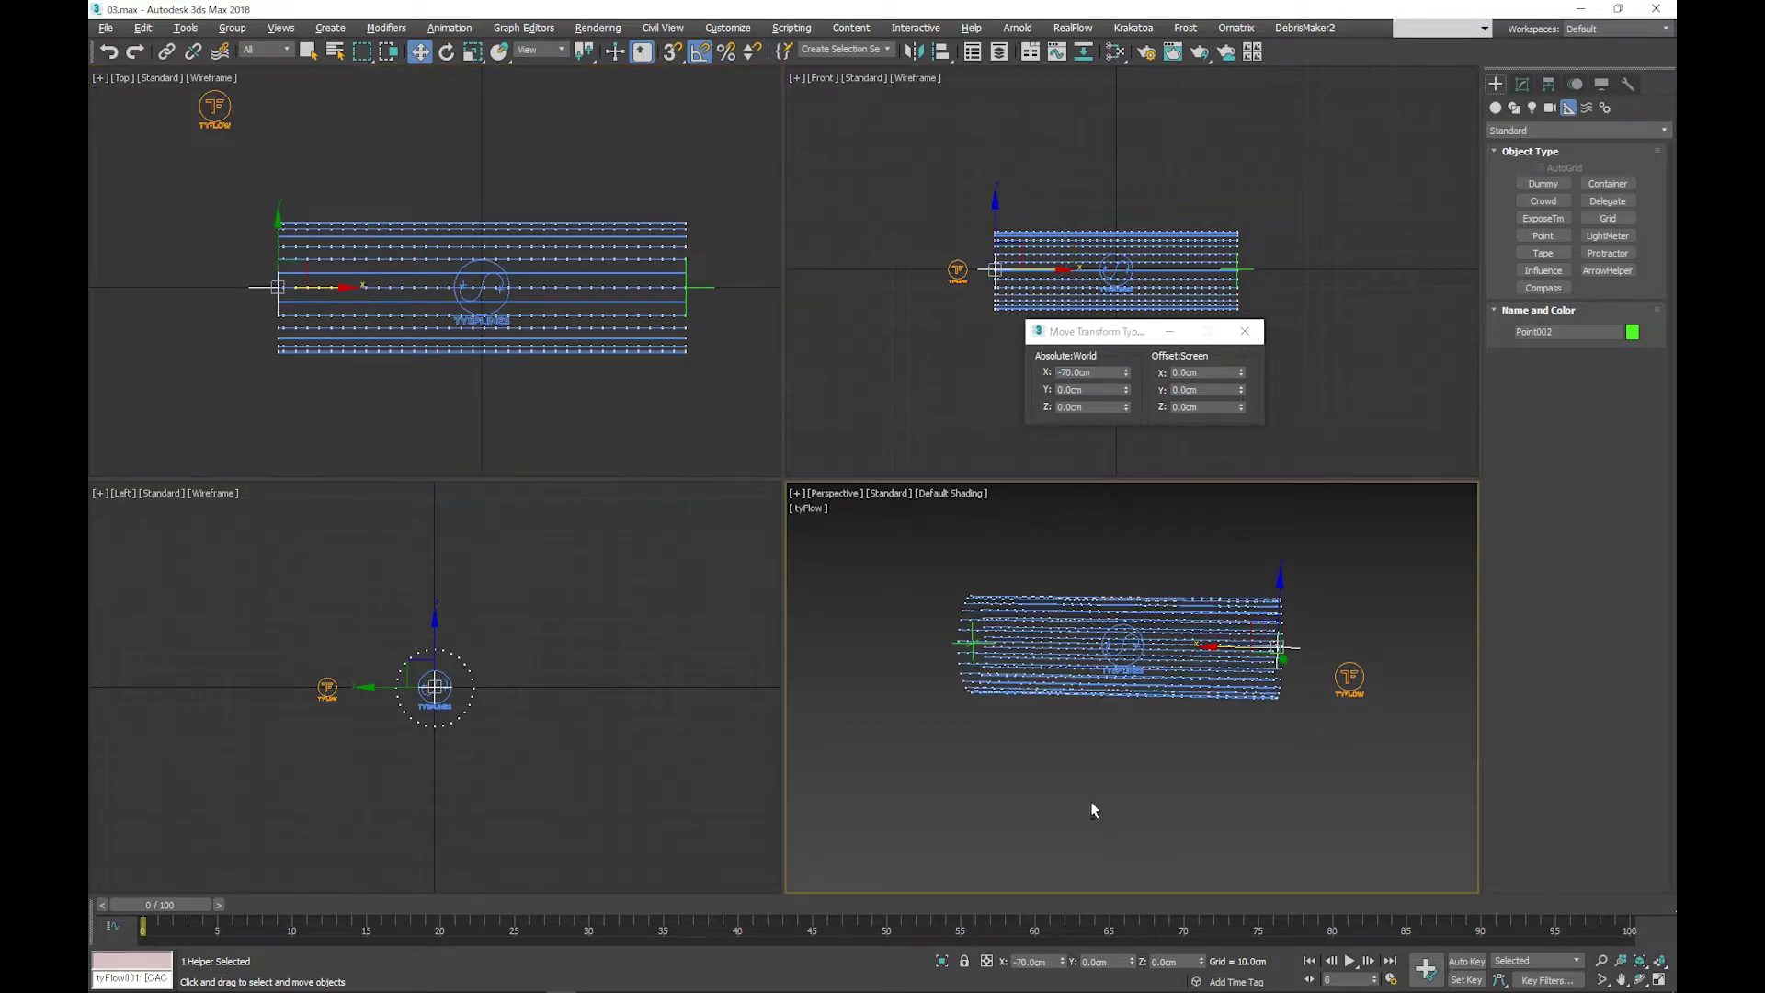
key(alt+w)
alt+middle_drag(919, 631, 919, 648)
click(1245, 332)
click(721, 748)
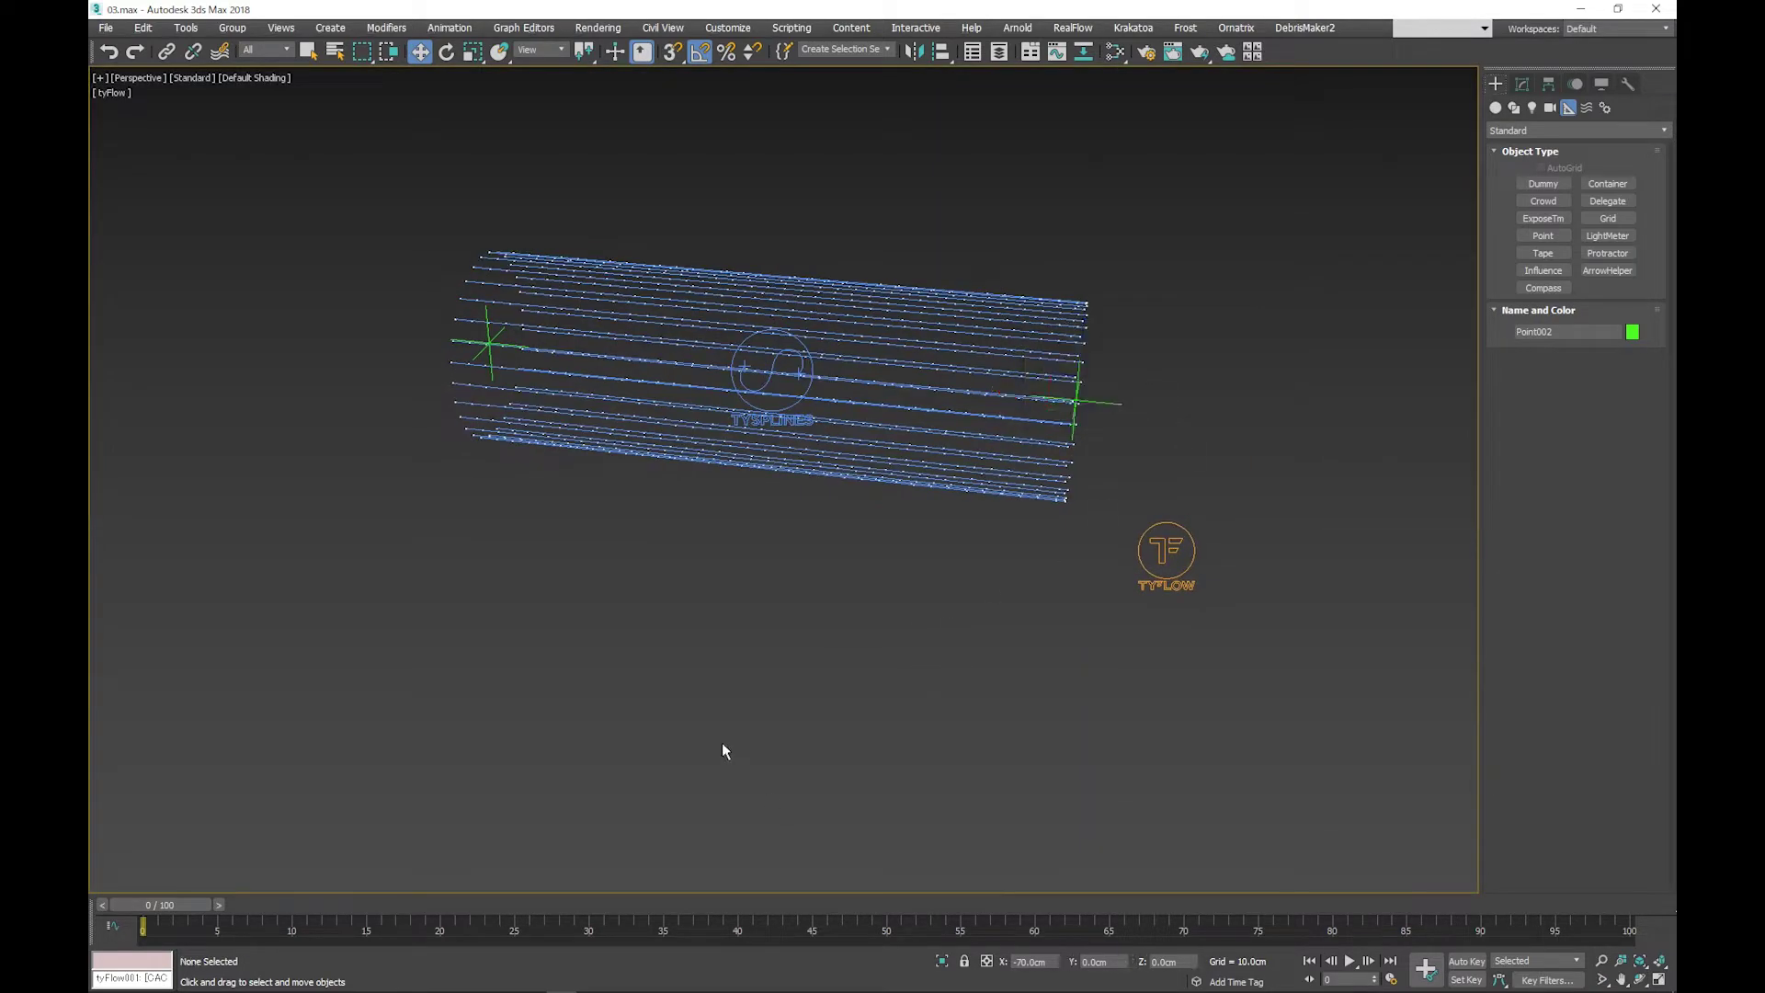
Reopen tyFlow001's editor and drop an Object Test into Event_001 below Birth Surface
click(112, 92)
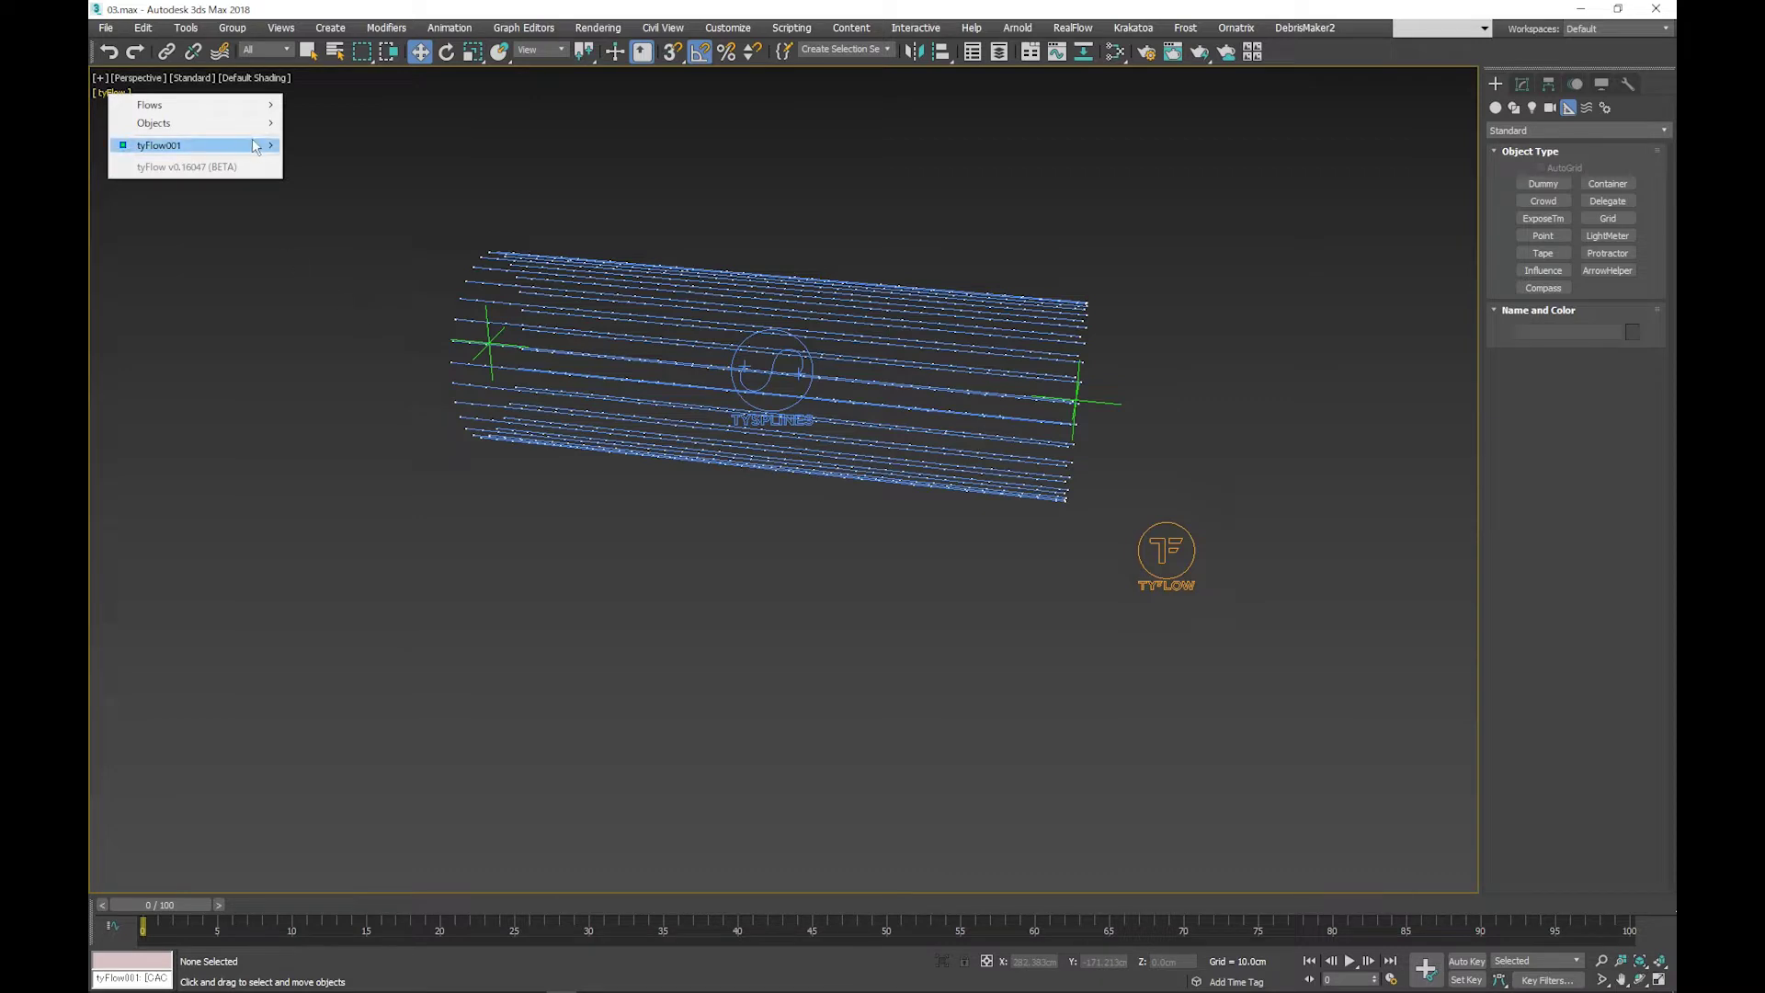
mouse_move(193, 145)
click(358, 324)
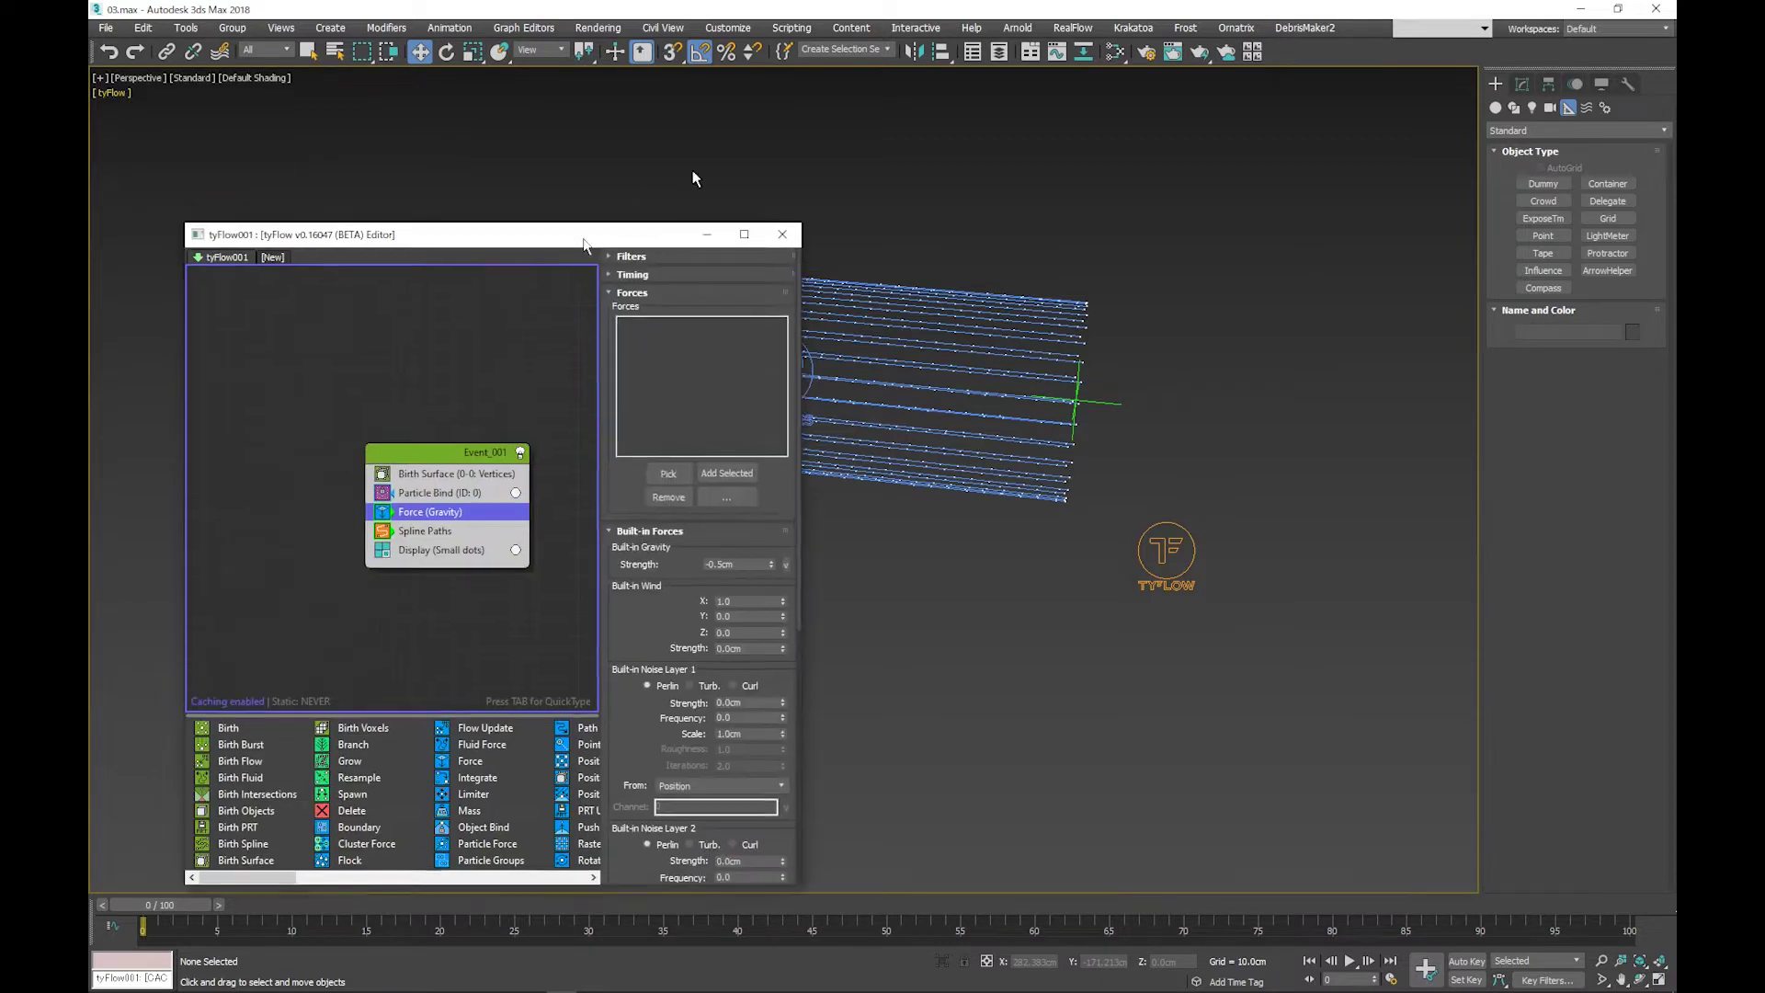
scroll(952, 607, down, 5)
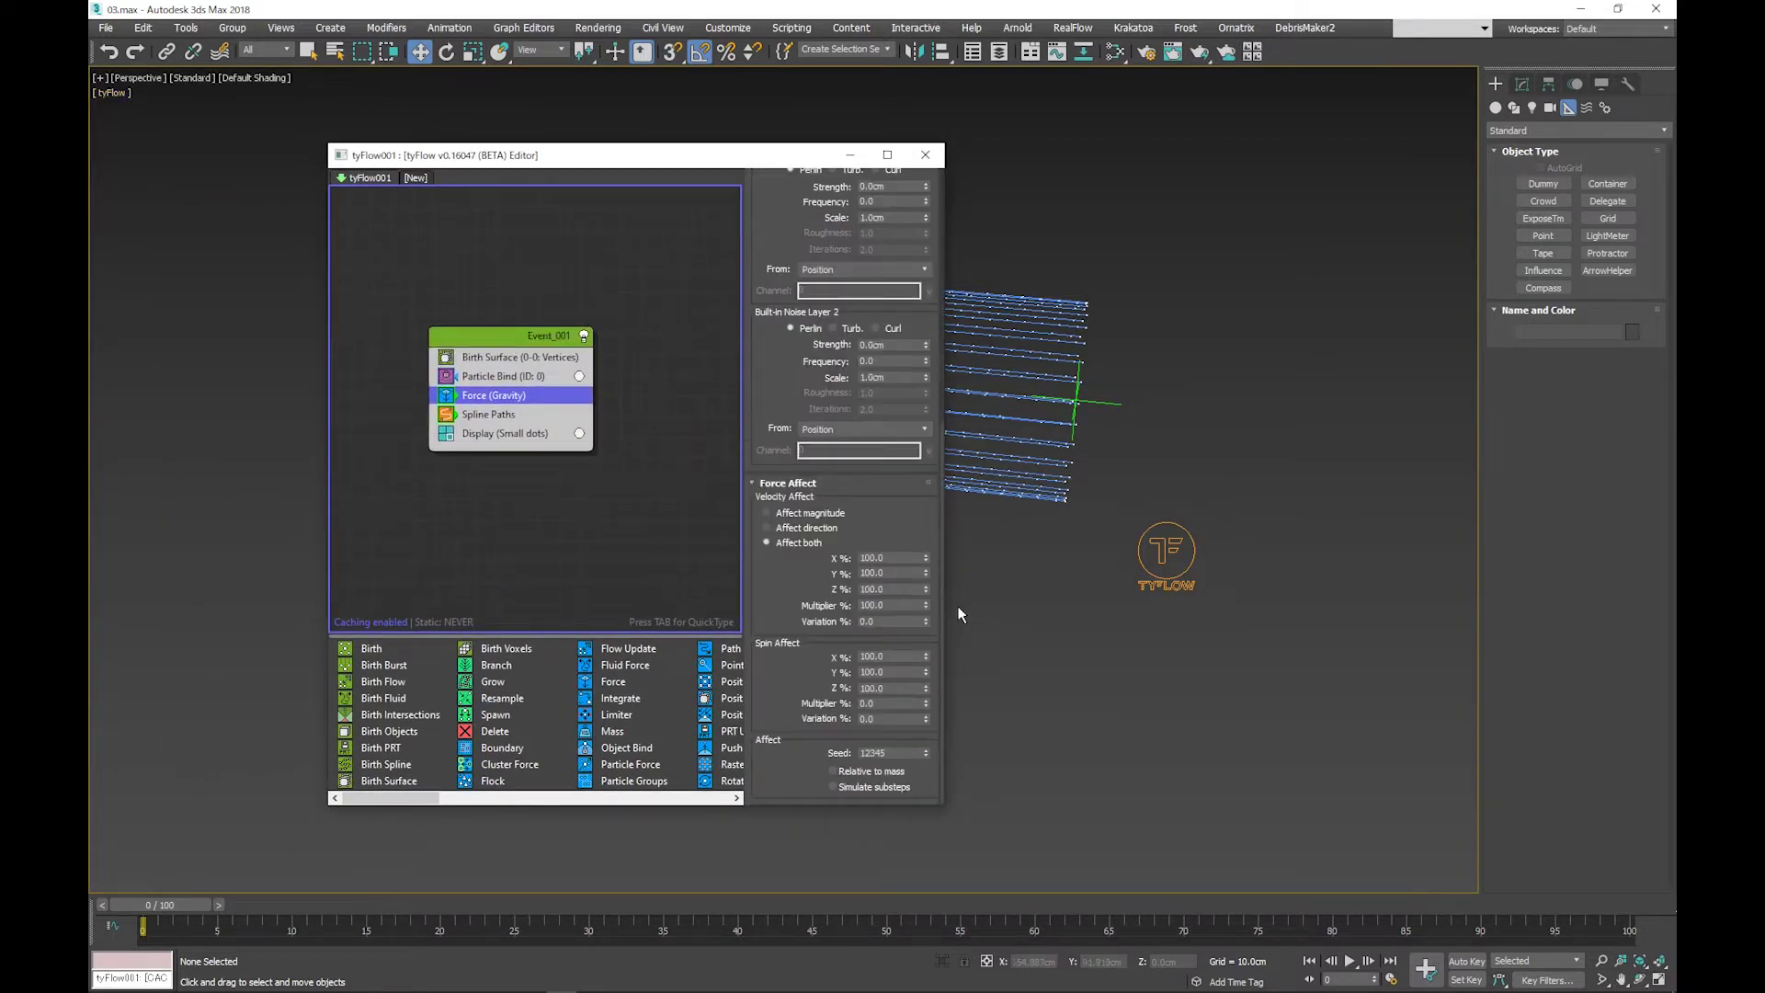
drag(945, 608, 1183, 607)
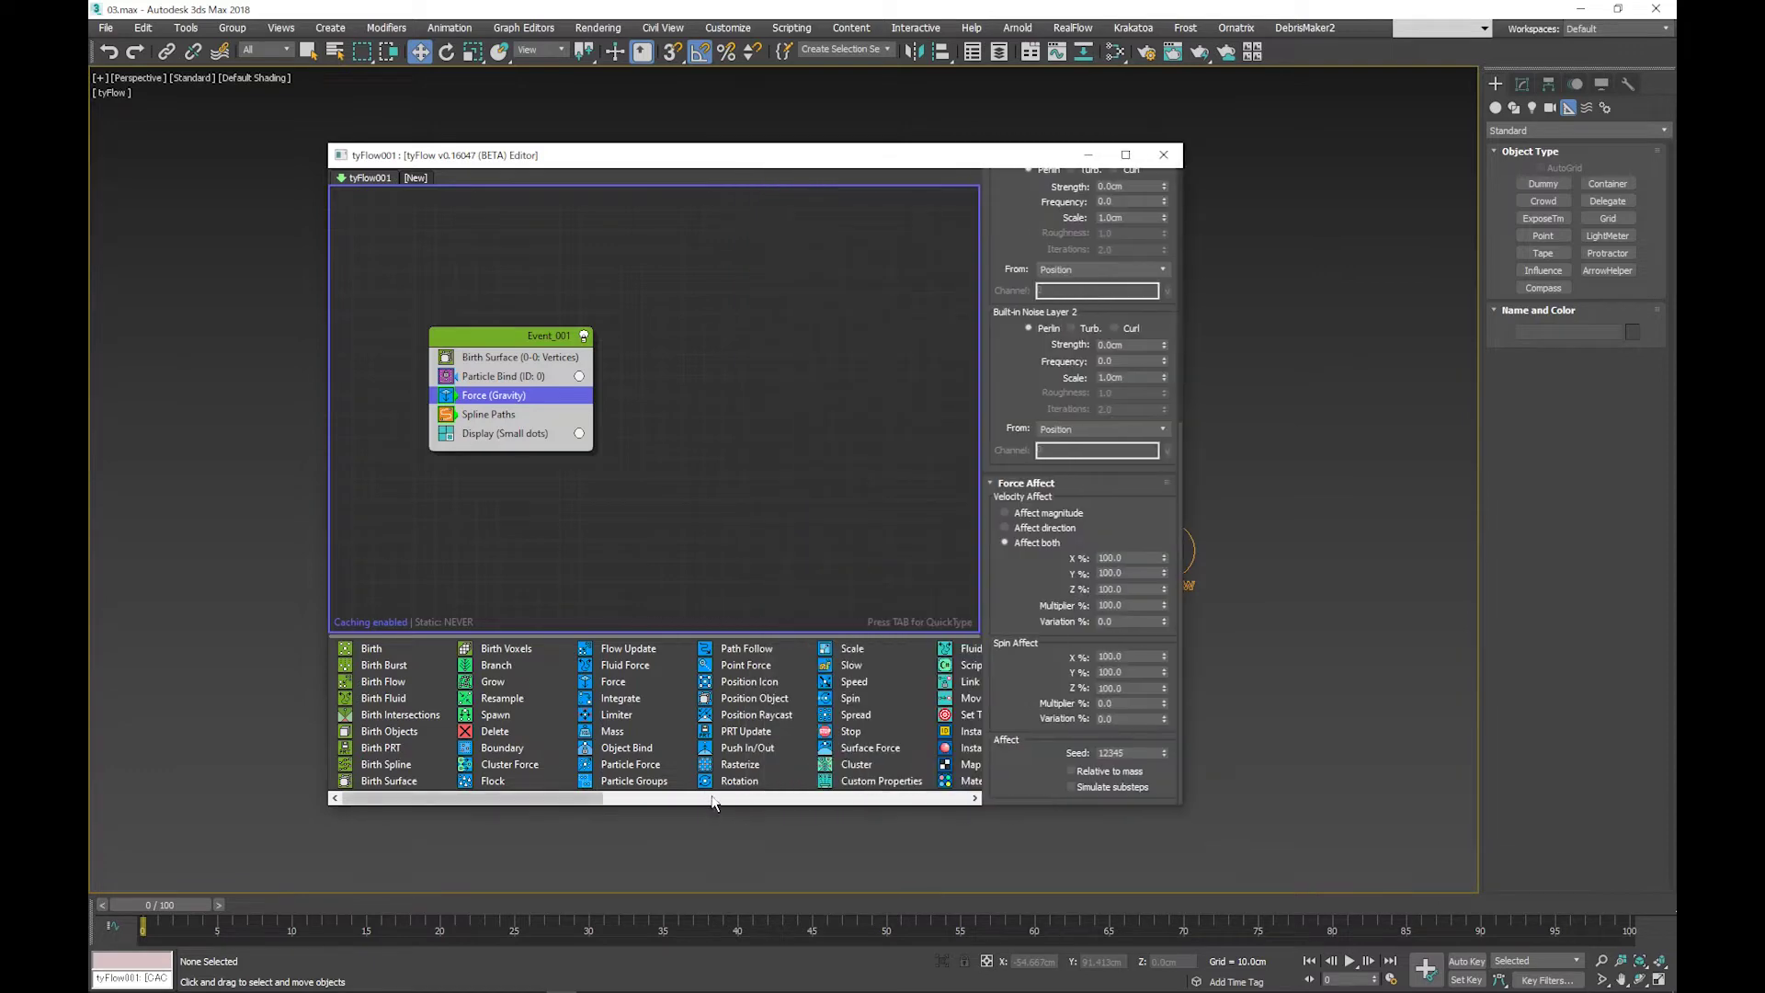
click(708, 797)
drag(625, 802, 783, 805)
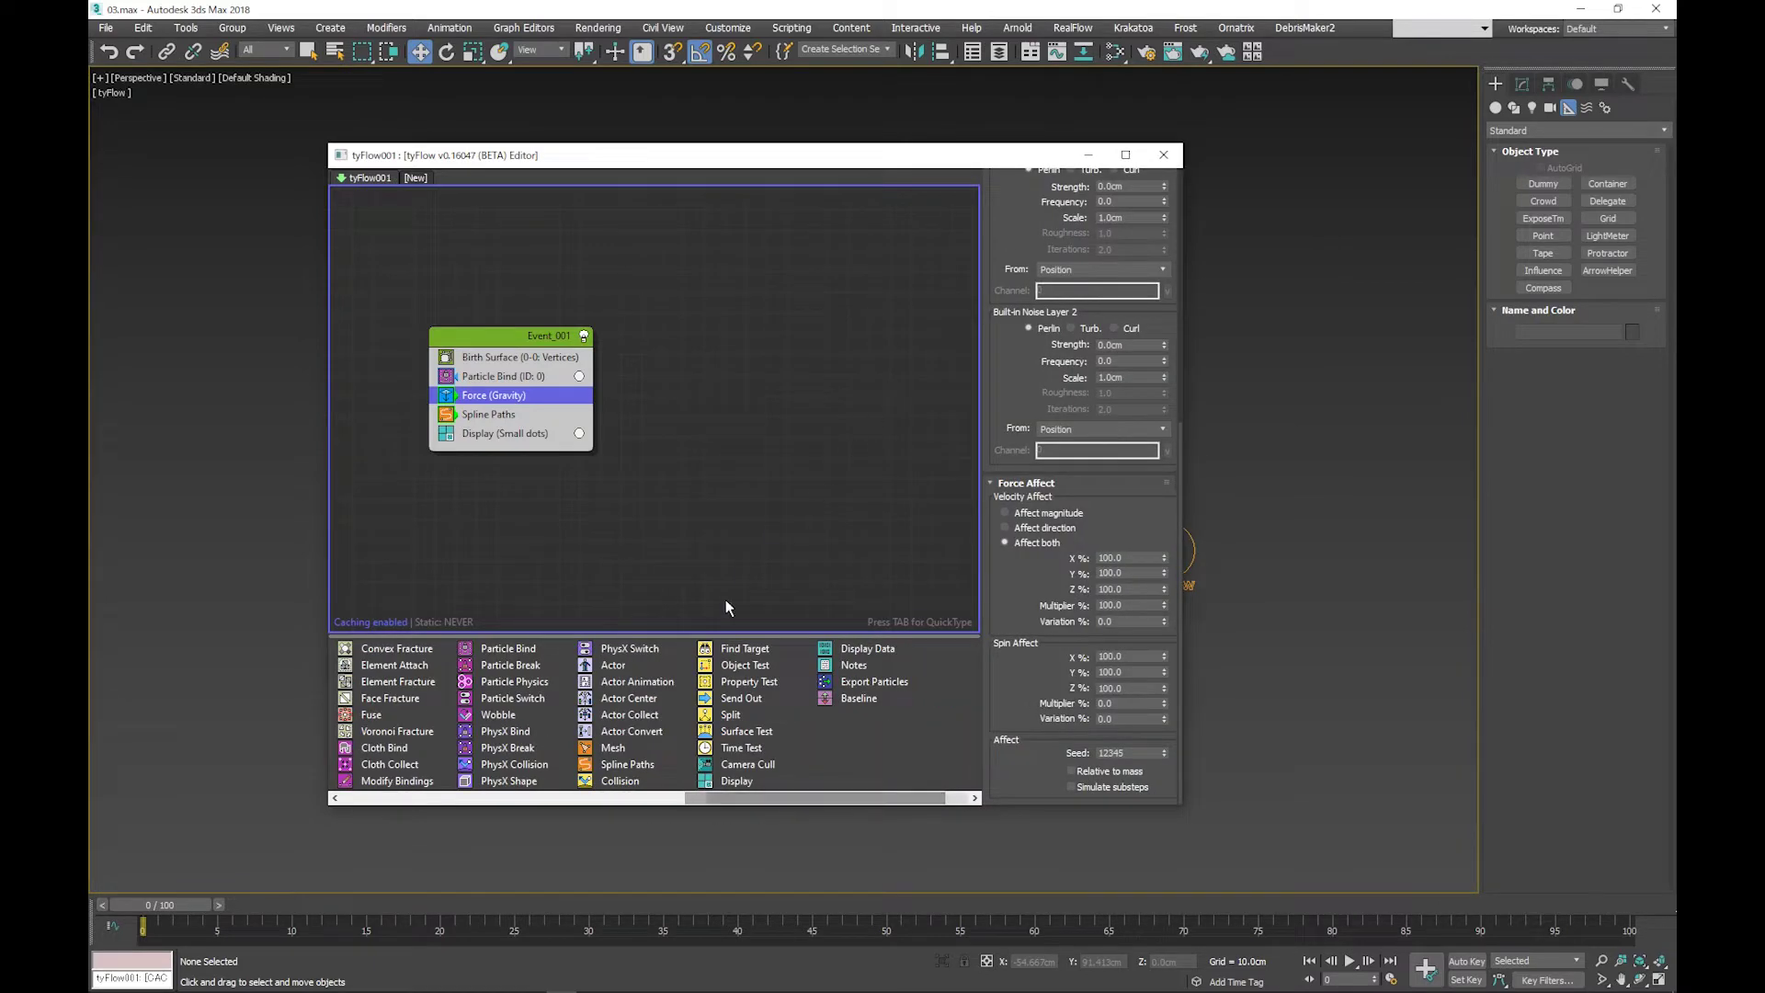
drag(753, 664, 464, 365)
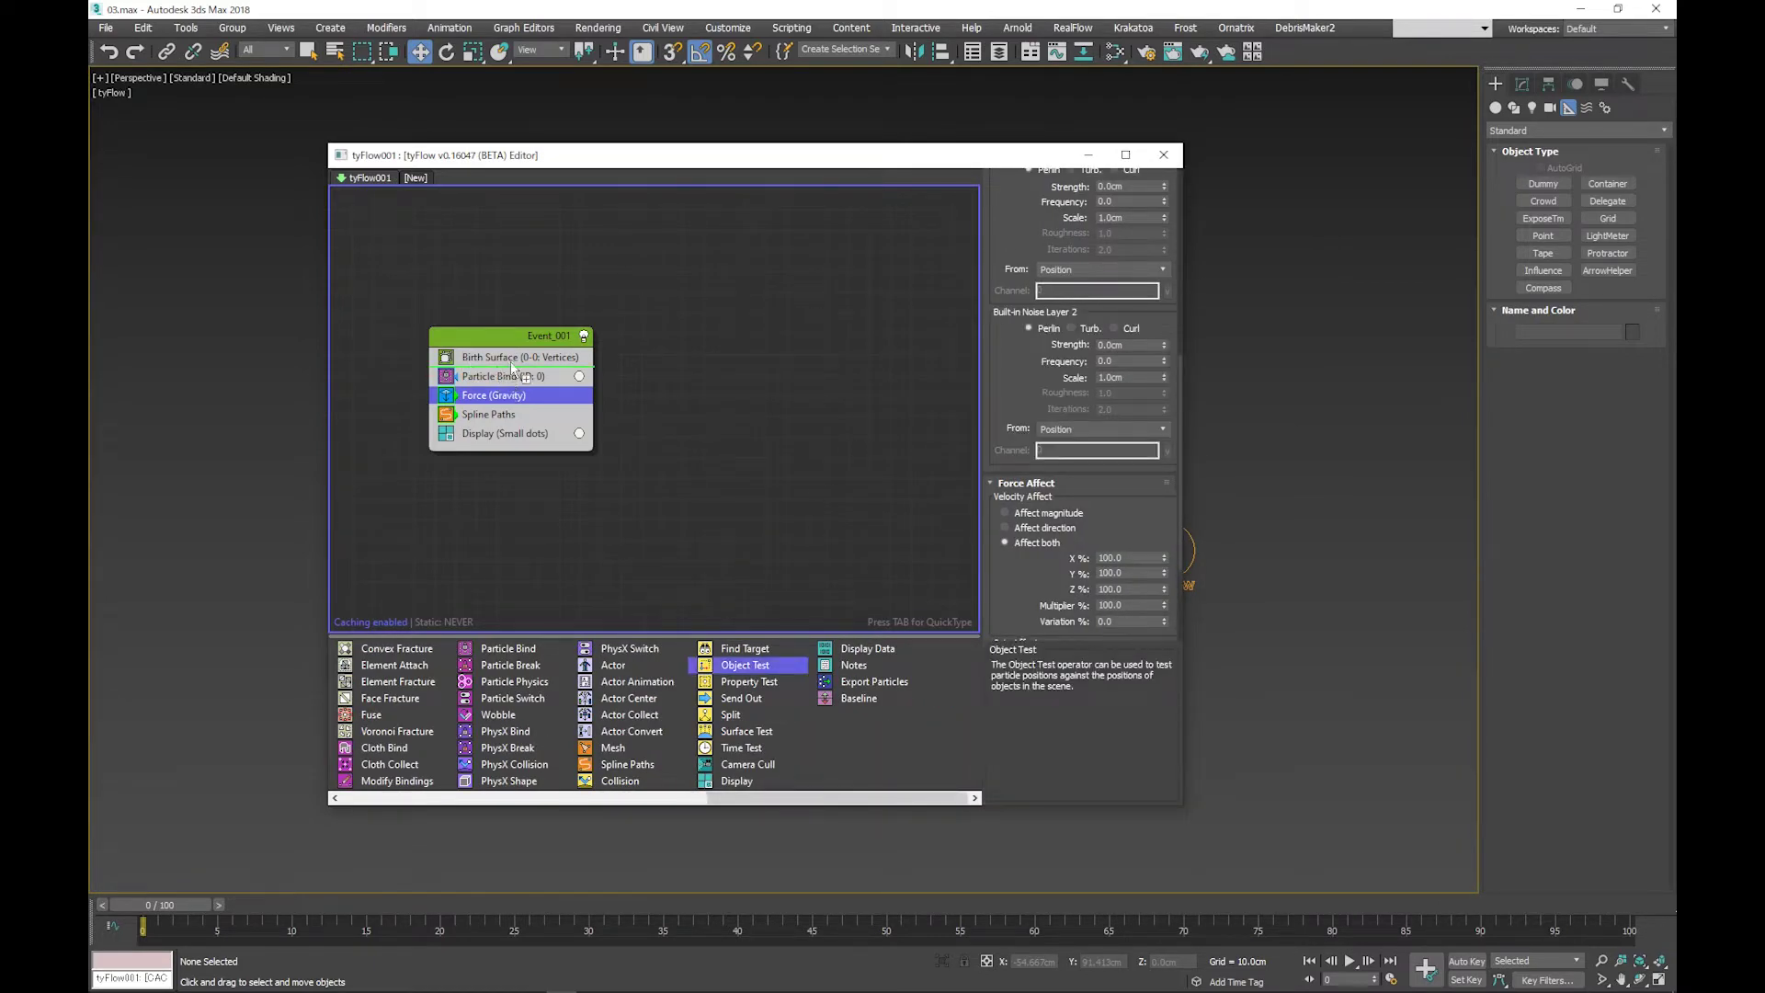
drag(721, 159, 542, 385)
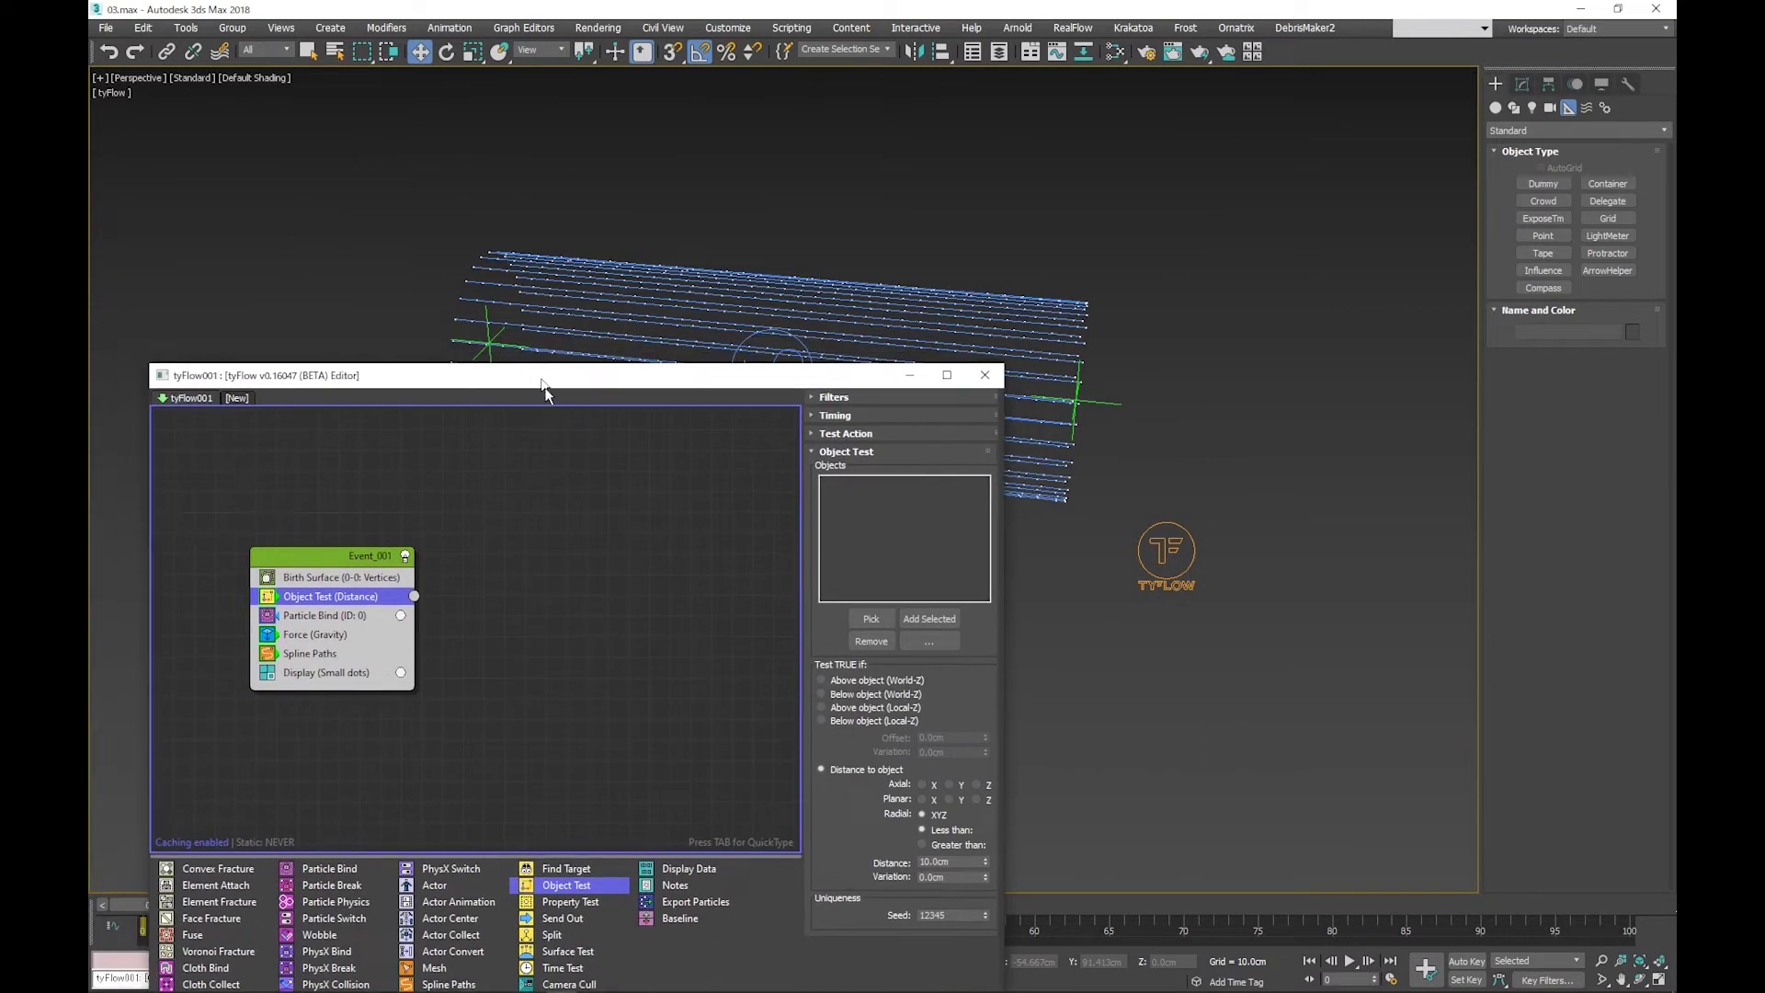
Pick Point002 and Point001 as the Object Test's test objects
click(1075, 402)
click(488, 338)
drag(494, 376, 438, 133)
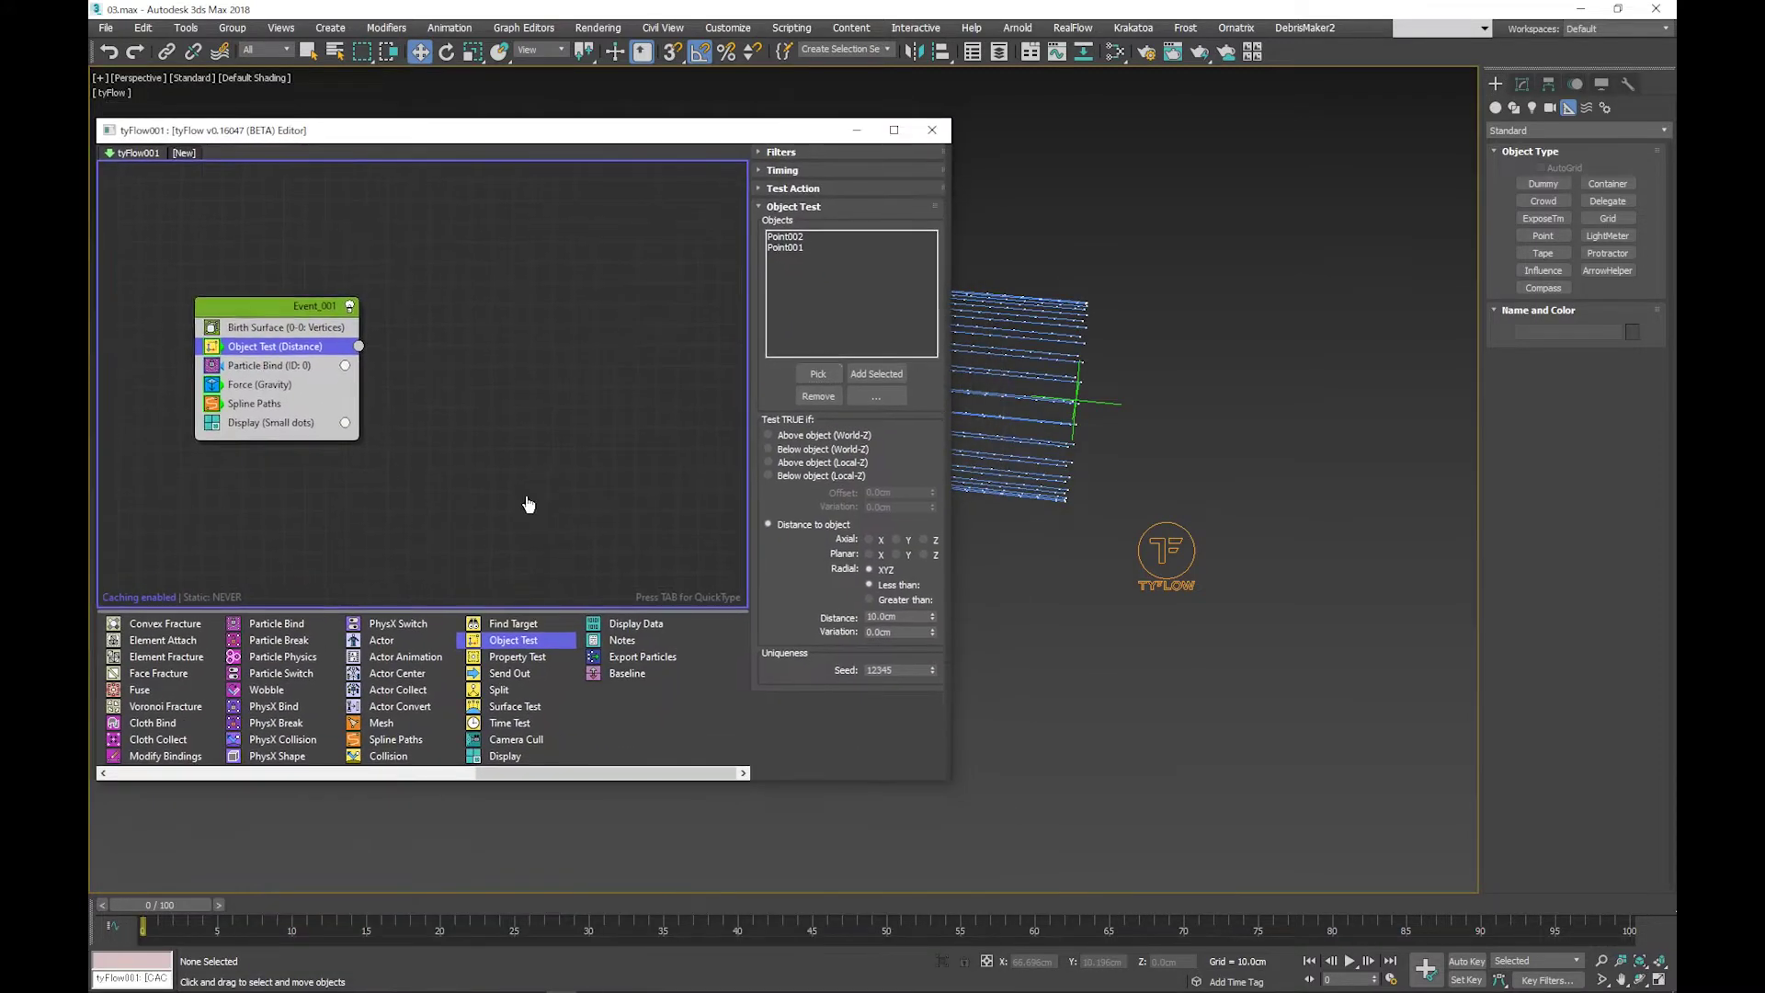
middle_drag(537, 509, 524, 501)
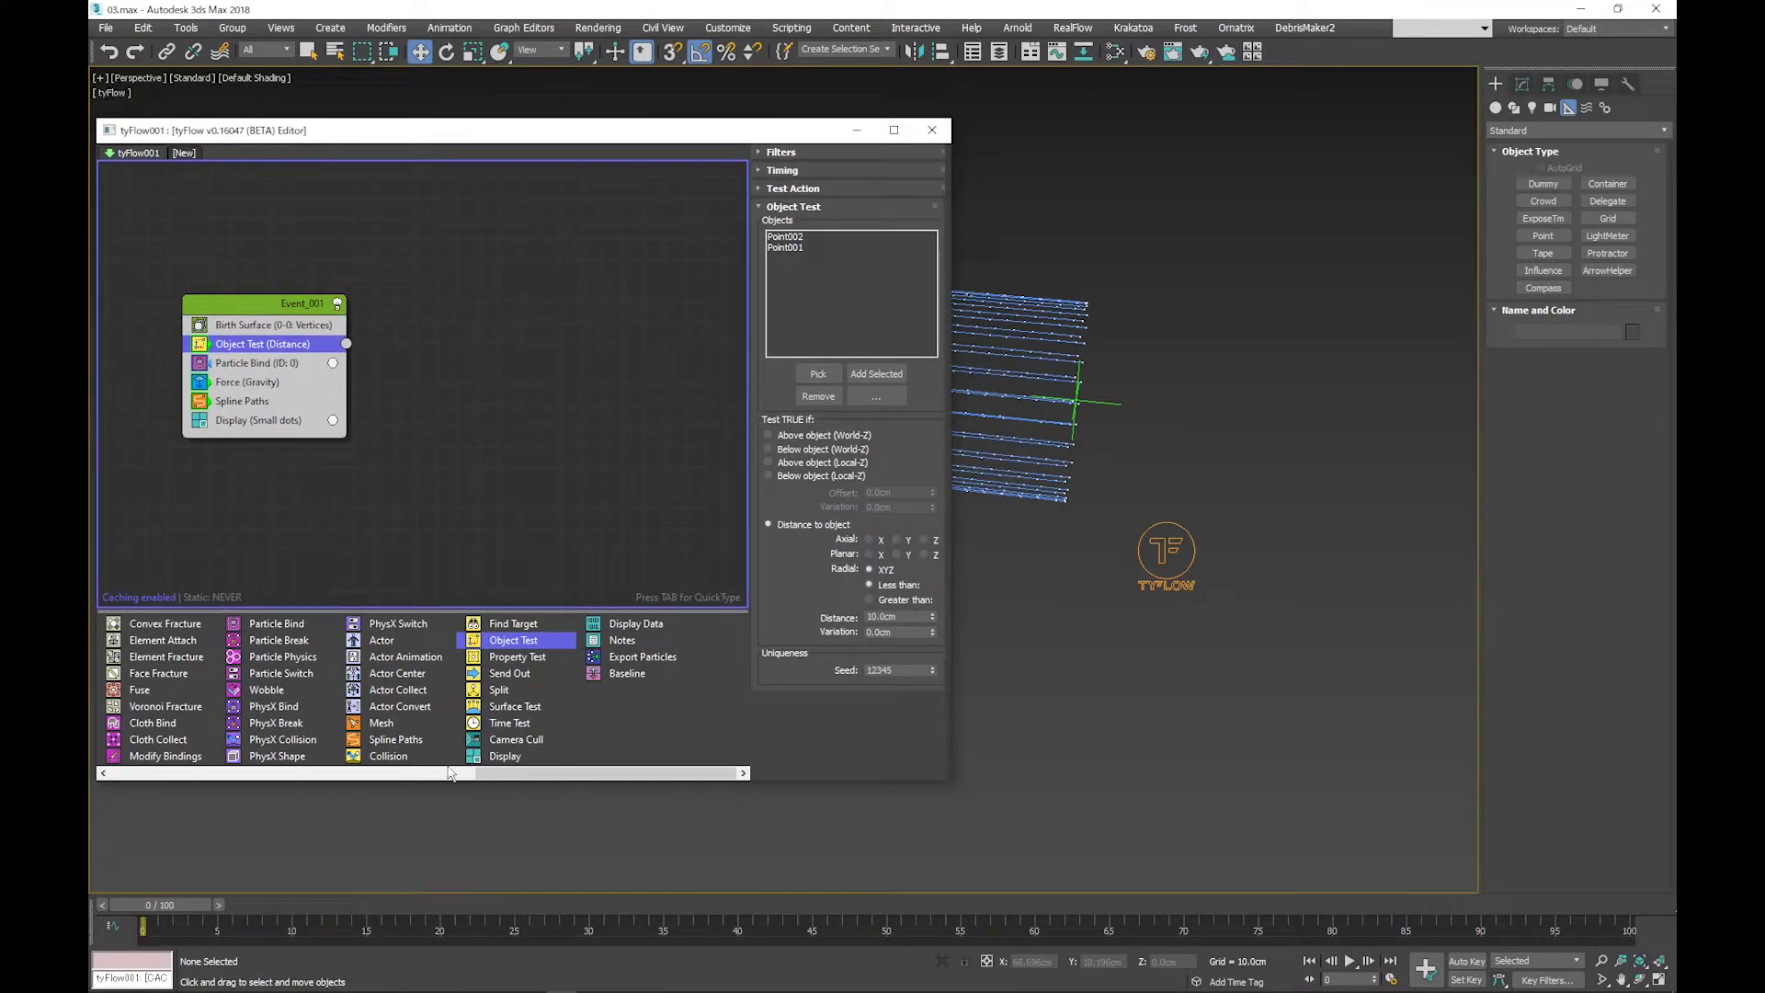
drag(506, 756, 500, 686)
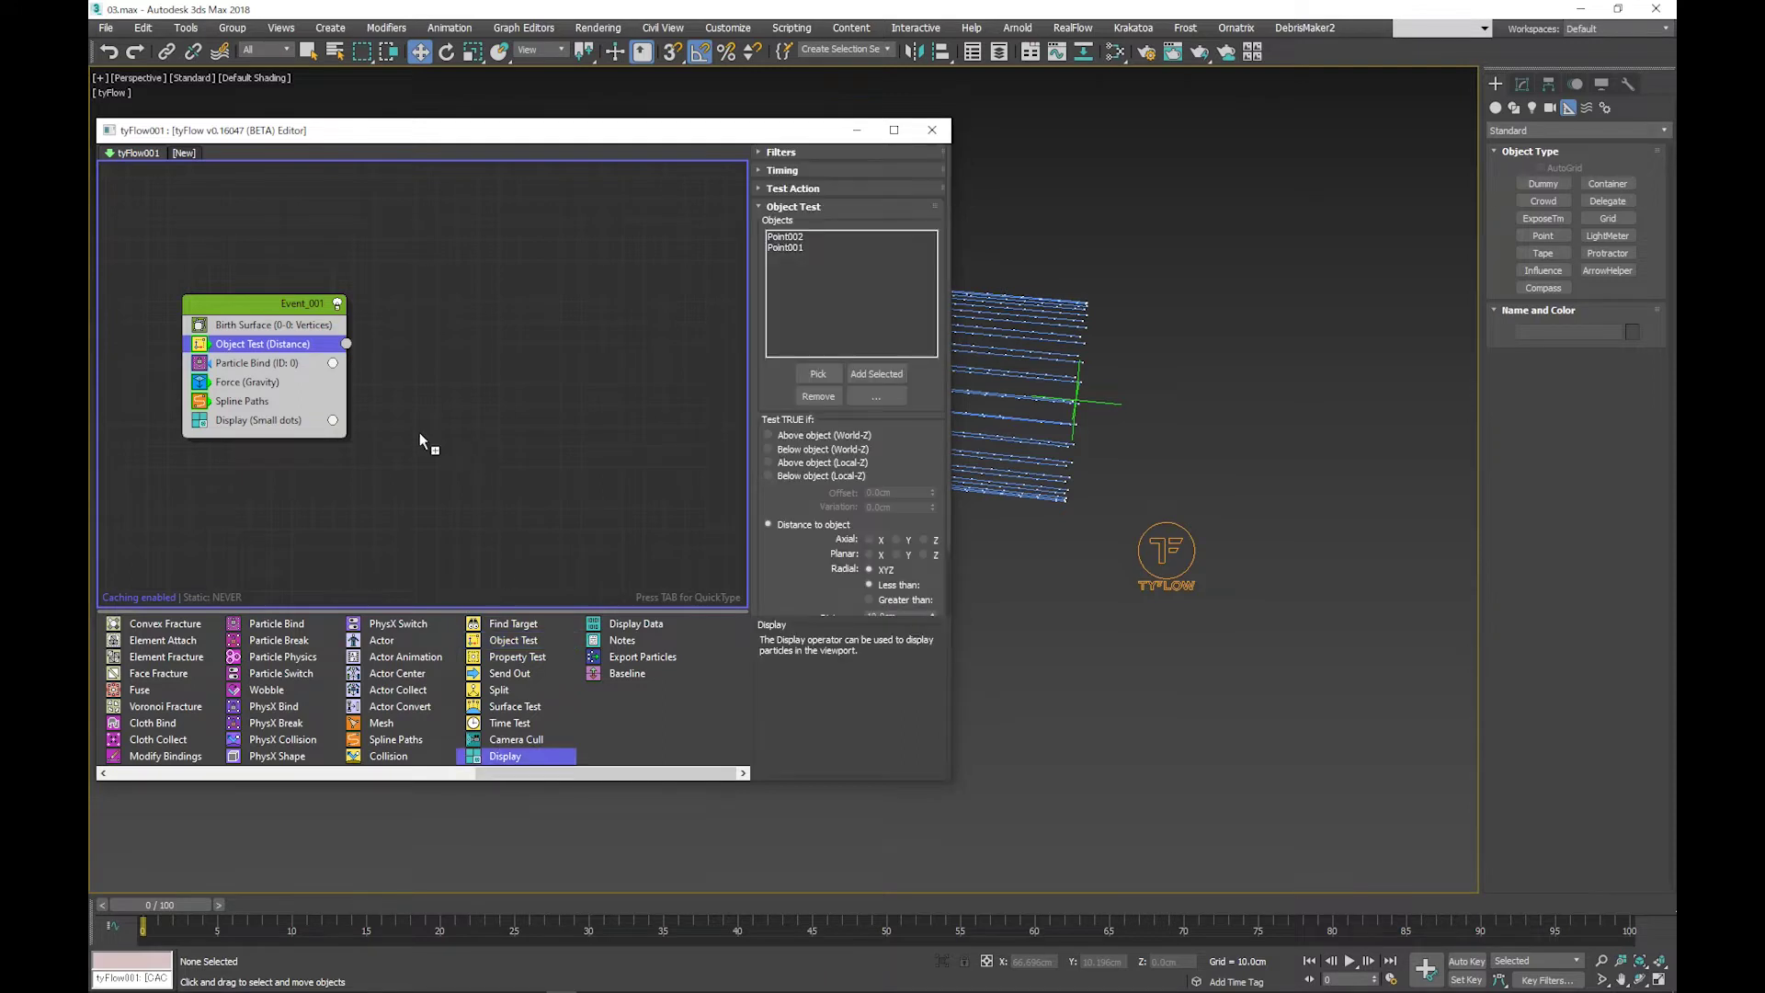
Create Event_002 from a Display operator fed by Object Test, with red particle colour
drag(419, 432, 432, 439)
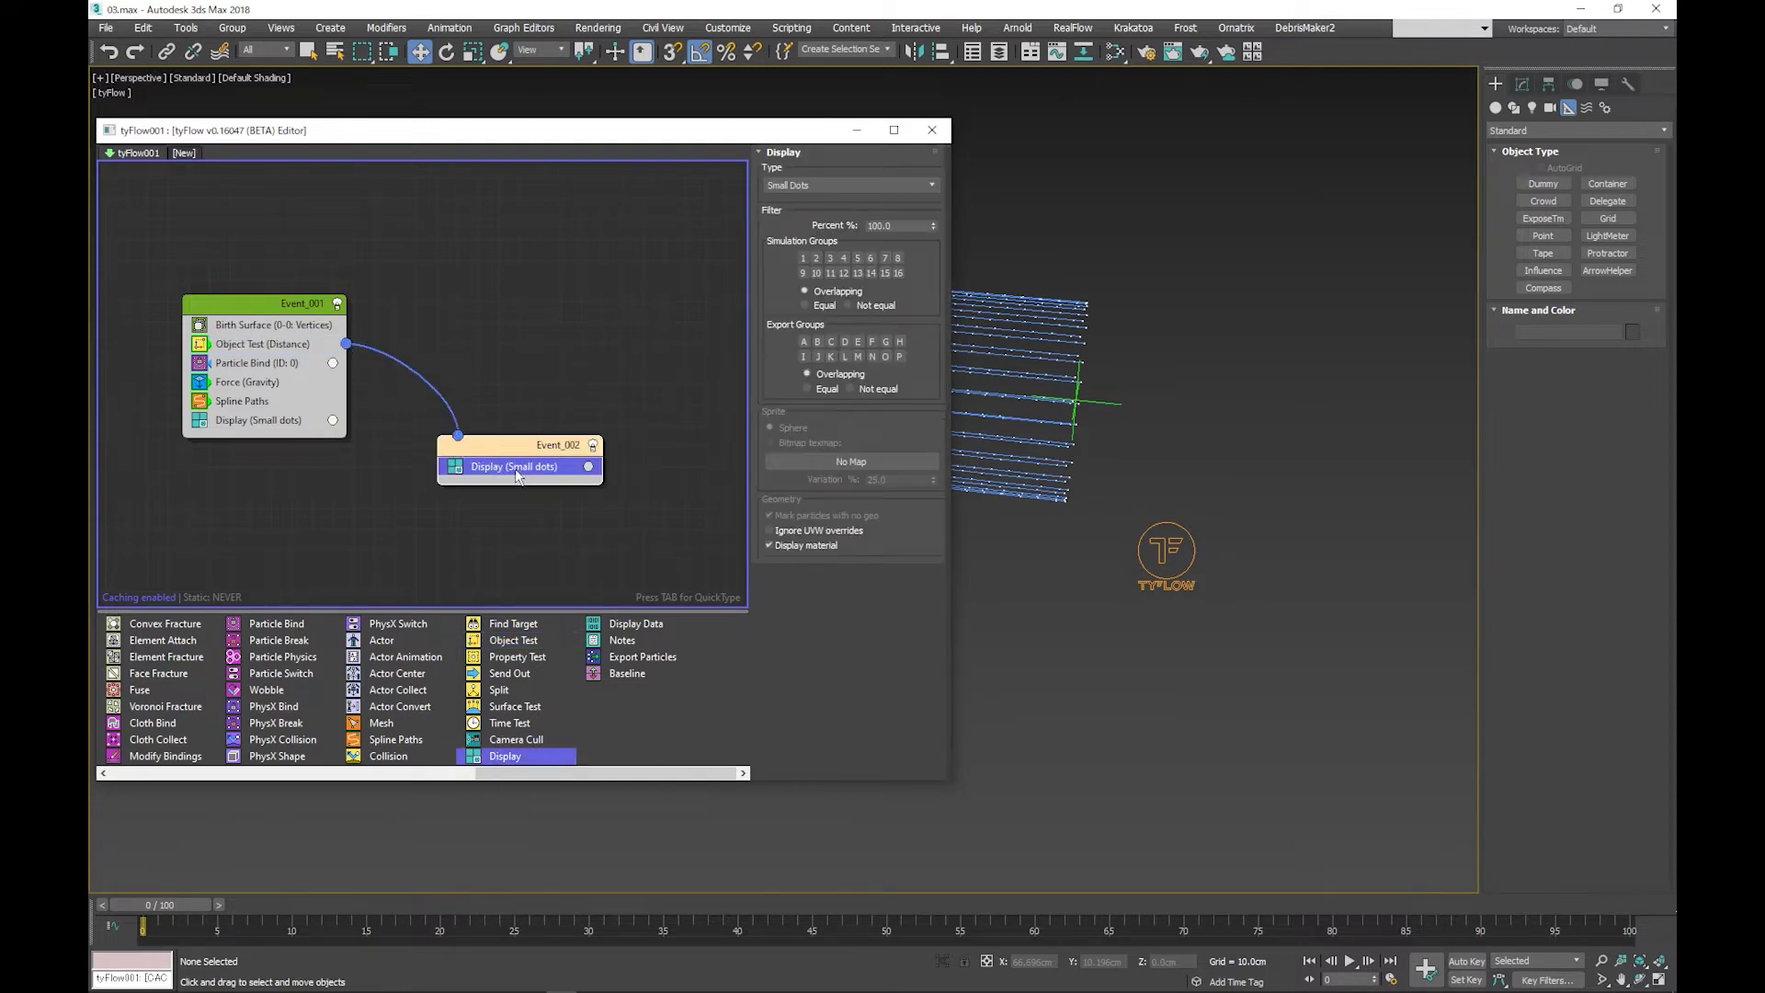
click(588, 467)
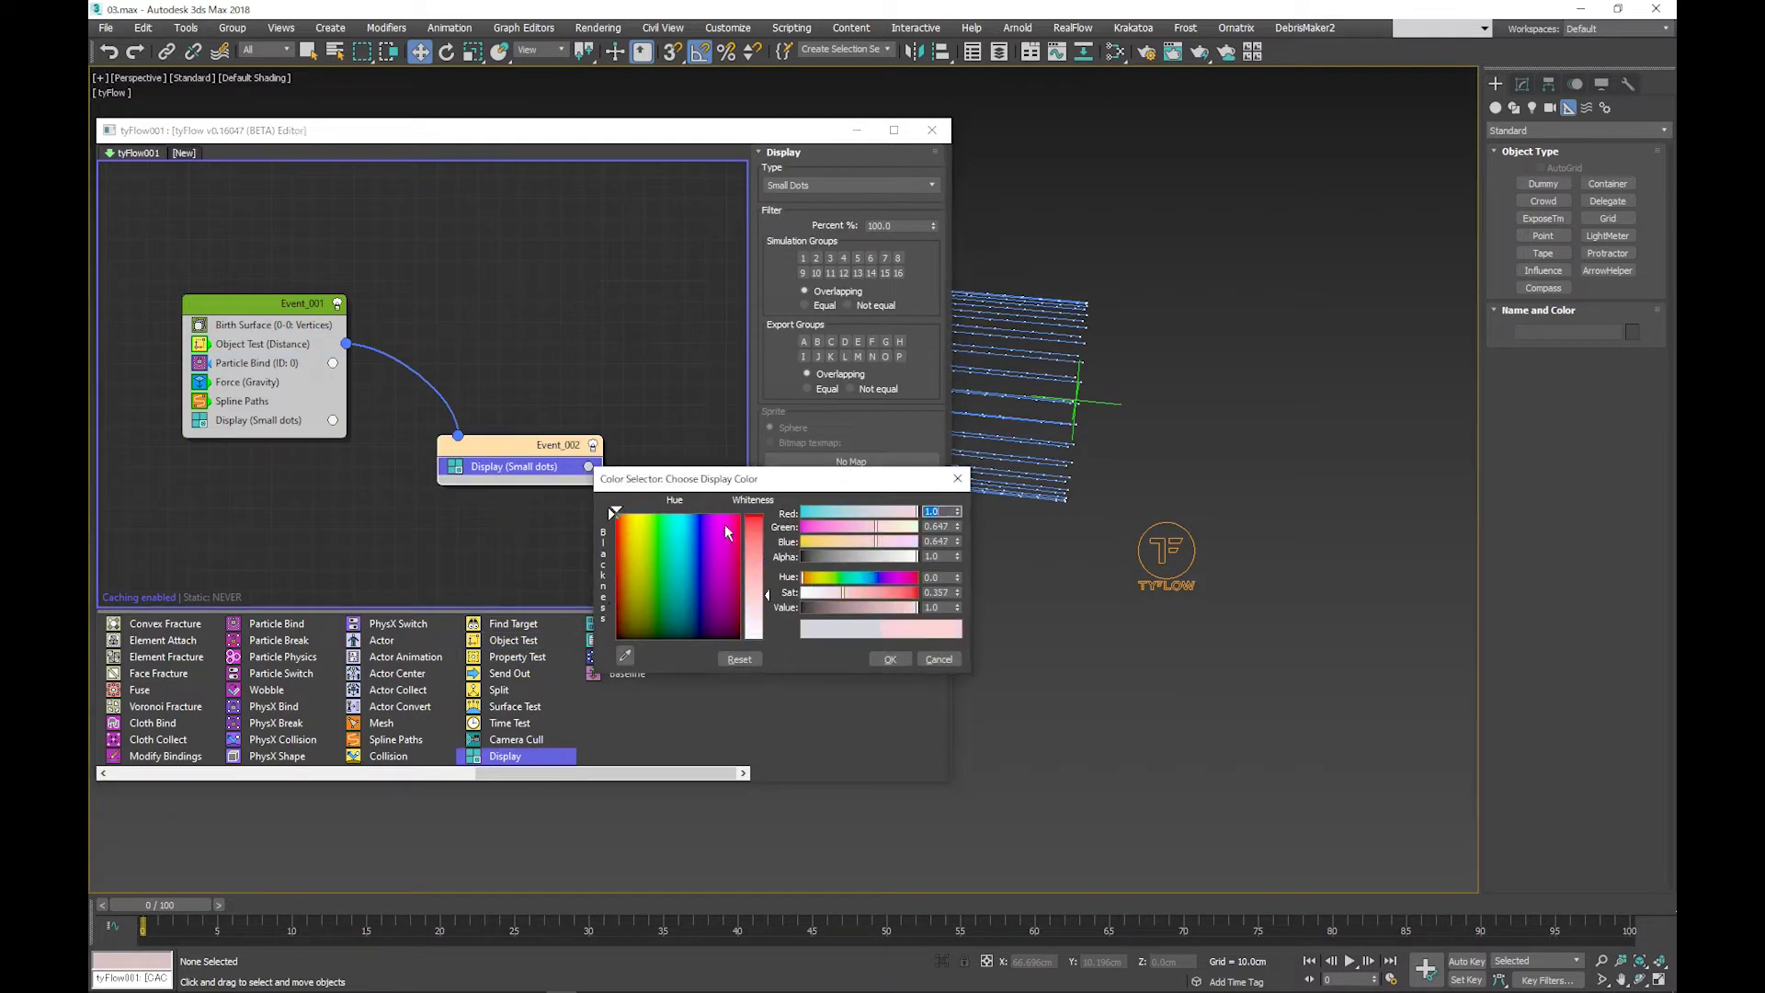
click(889, 659)
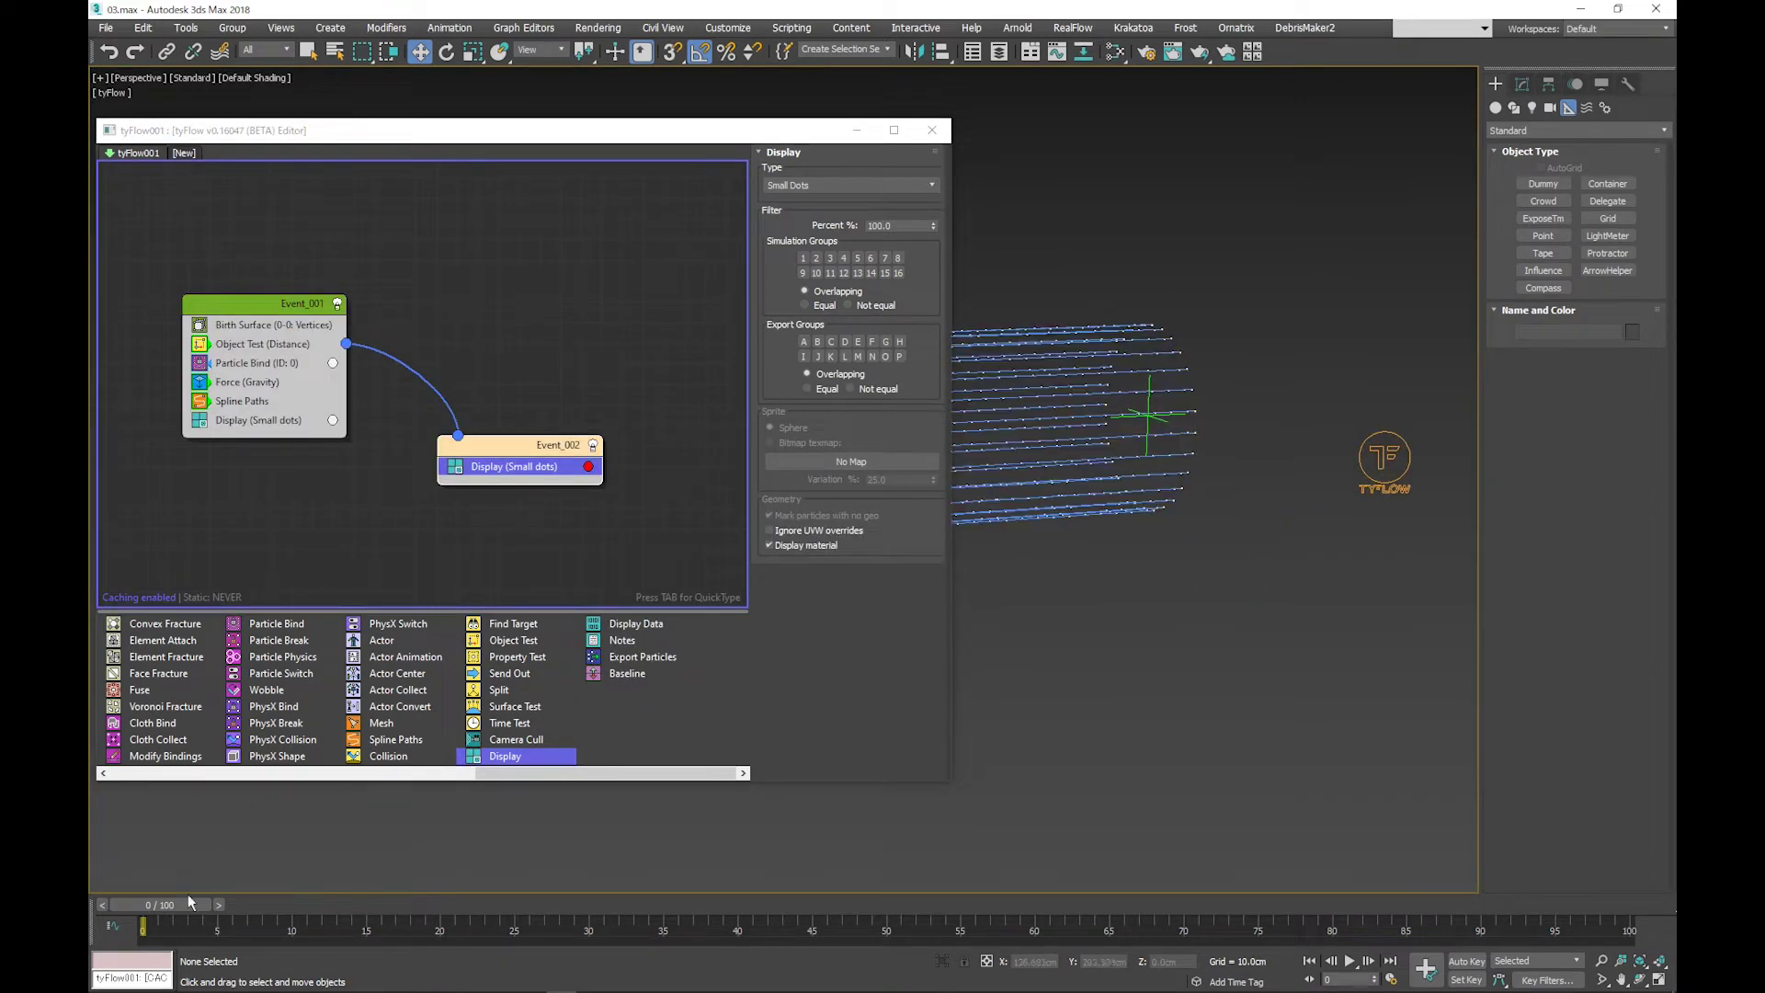
Set the Object Test to planar X with a 1.0 cm distance, then scrub to preview
click(267, 345)
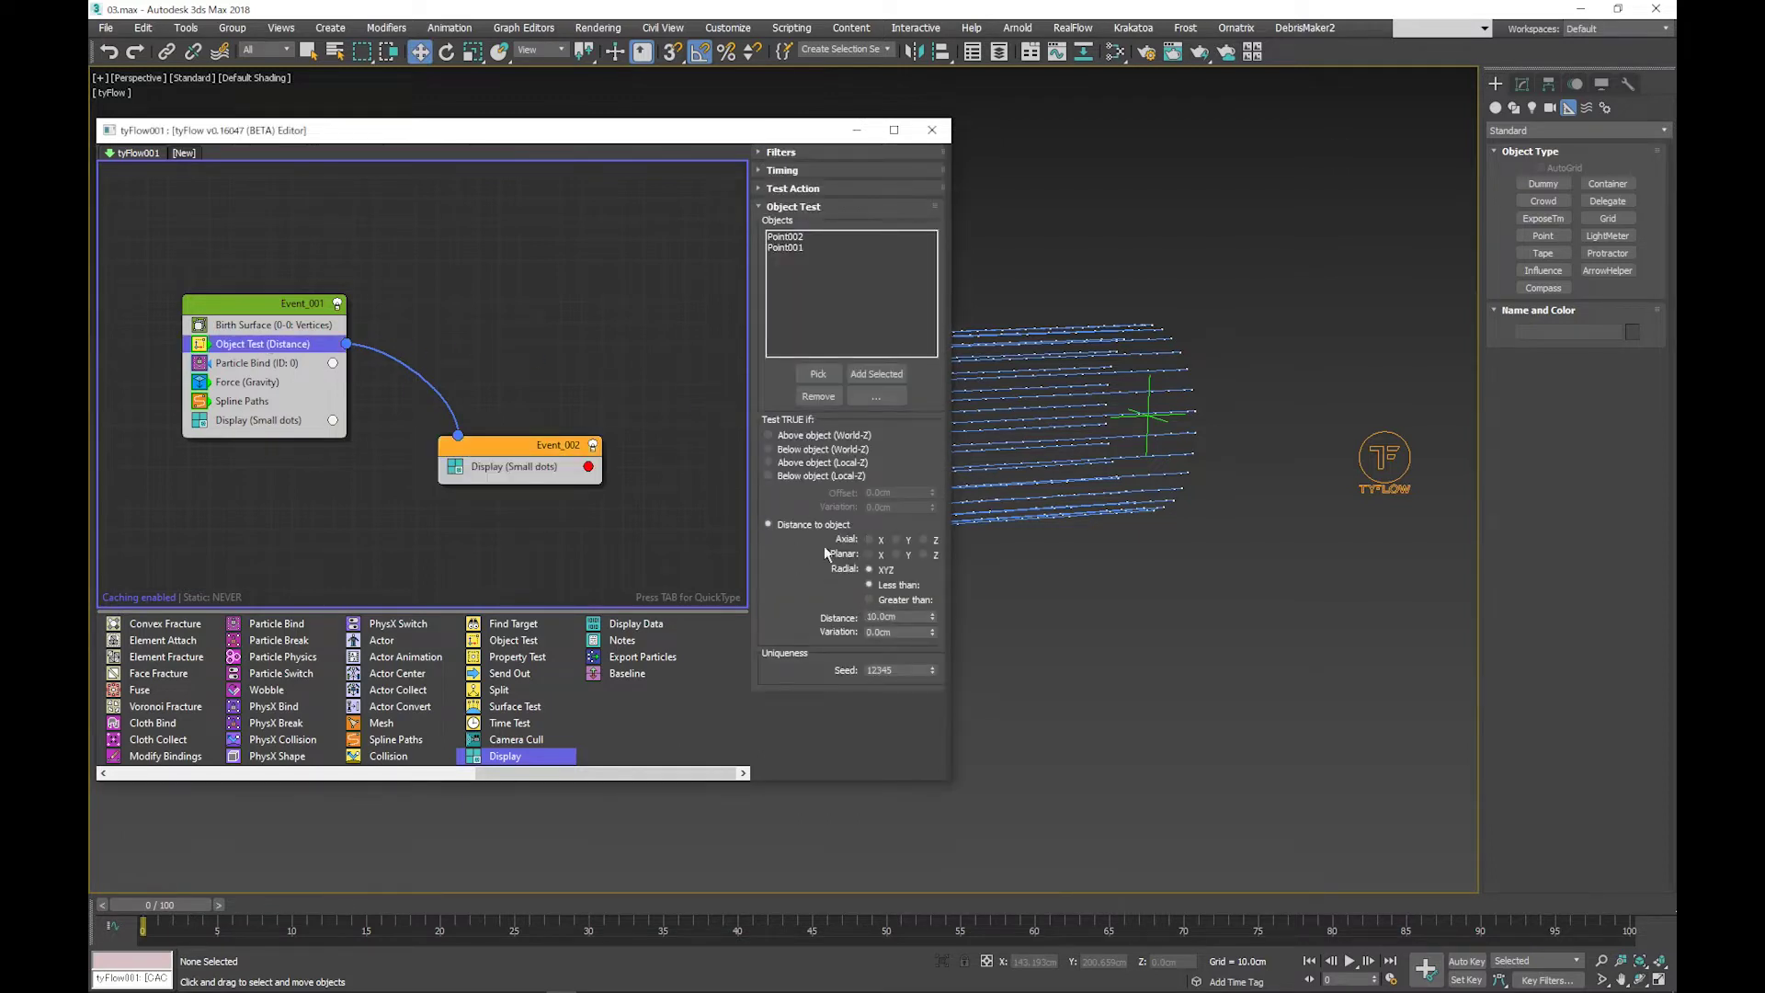
click(924, 556)
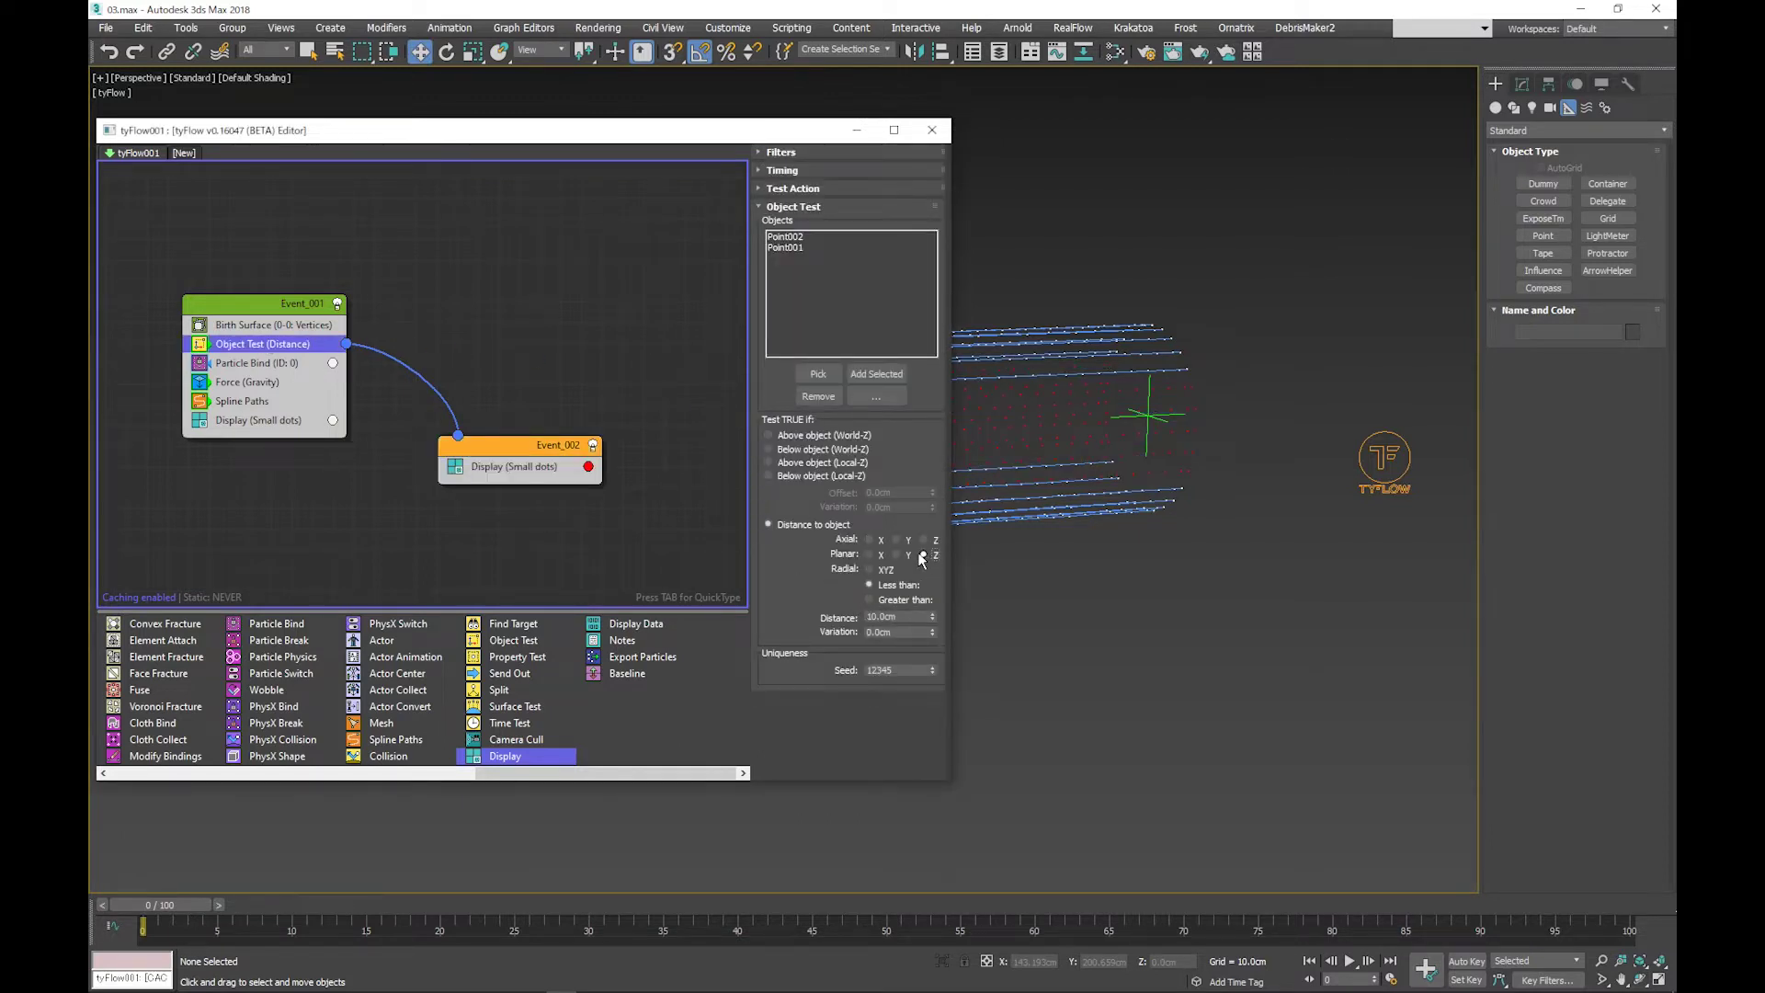
click(870, 555)
mouse_move(1107, 597)
alt+middle_down()
mouse_move(1191, 610)
mouse_move(1117, 615)
mouse_move(1107, 658)
mouse_move(1287, 603)
mouse_move(1221, 608)
mouse_move(1226, 576)
mouse_move(914, 566)
alt+middle_up()
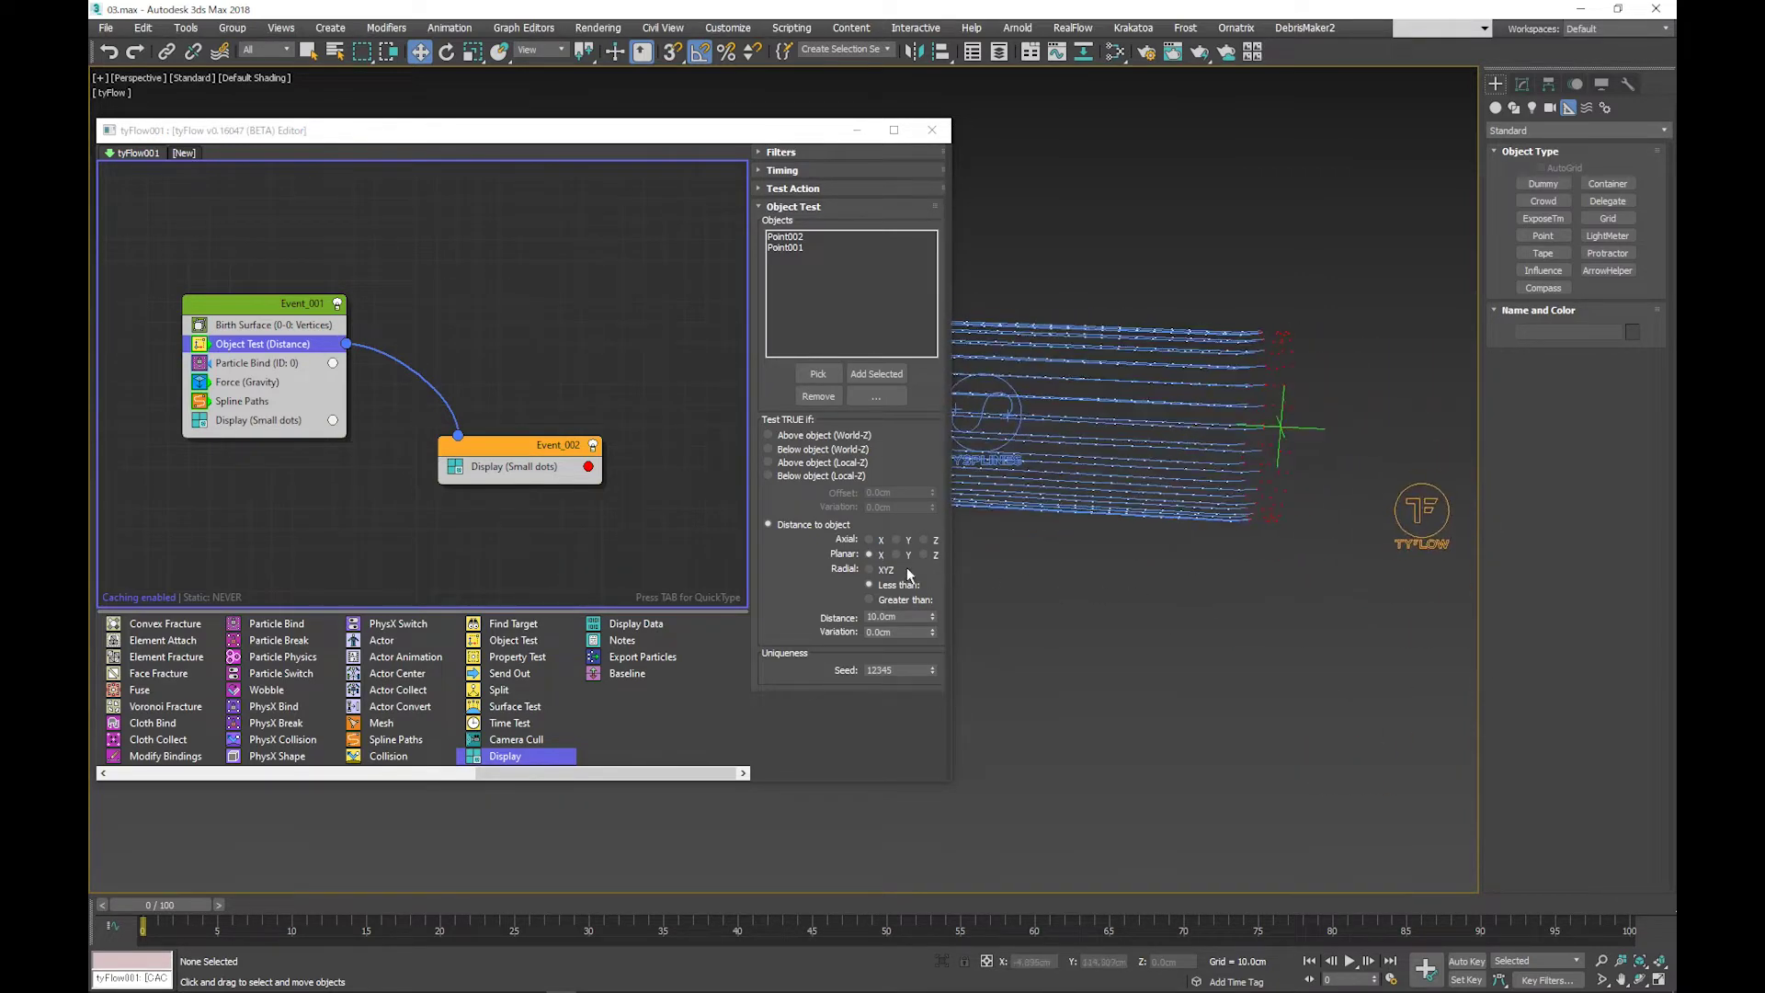
double_click(899, 615)
text(1)
key(Return)
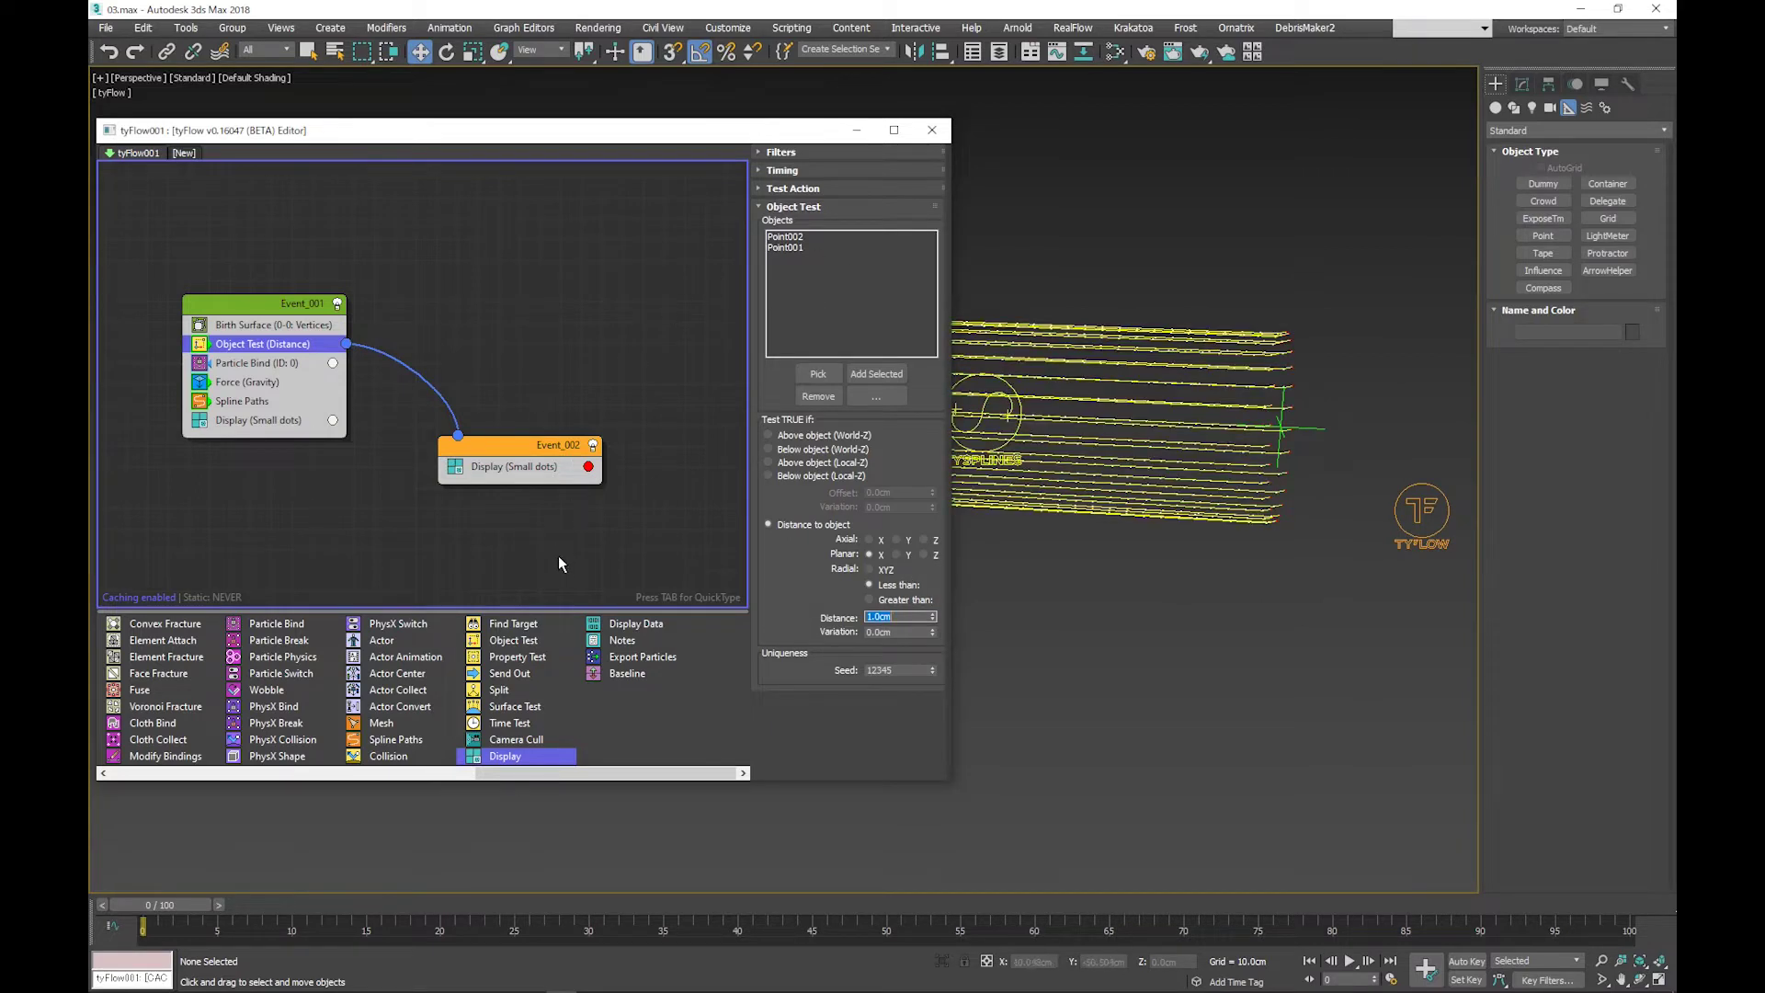
mouse_move(169, 911)
mouse_down()
mouse_move(418, 908)
mouse_move(107, 906)
mouse_up()
Insert a Particle Switch set to de-activate bindings into Event_002, close the editor and scrub
key(w)
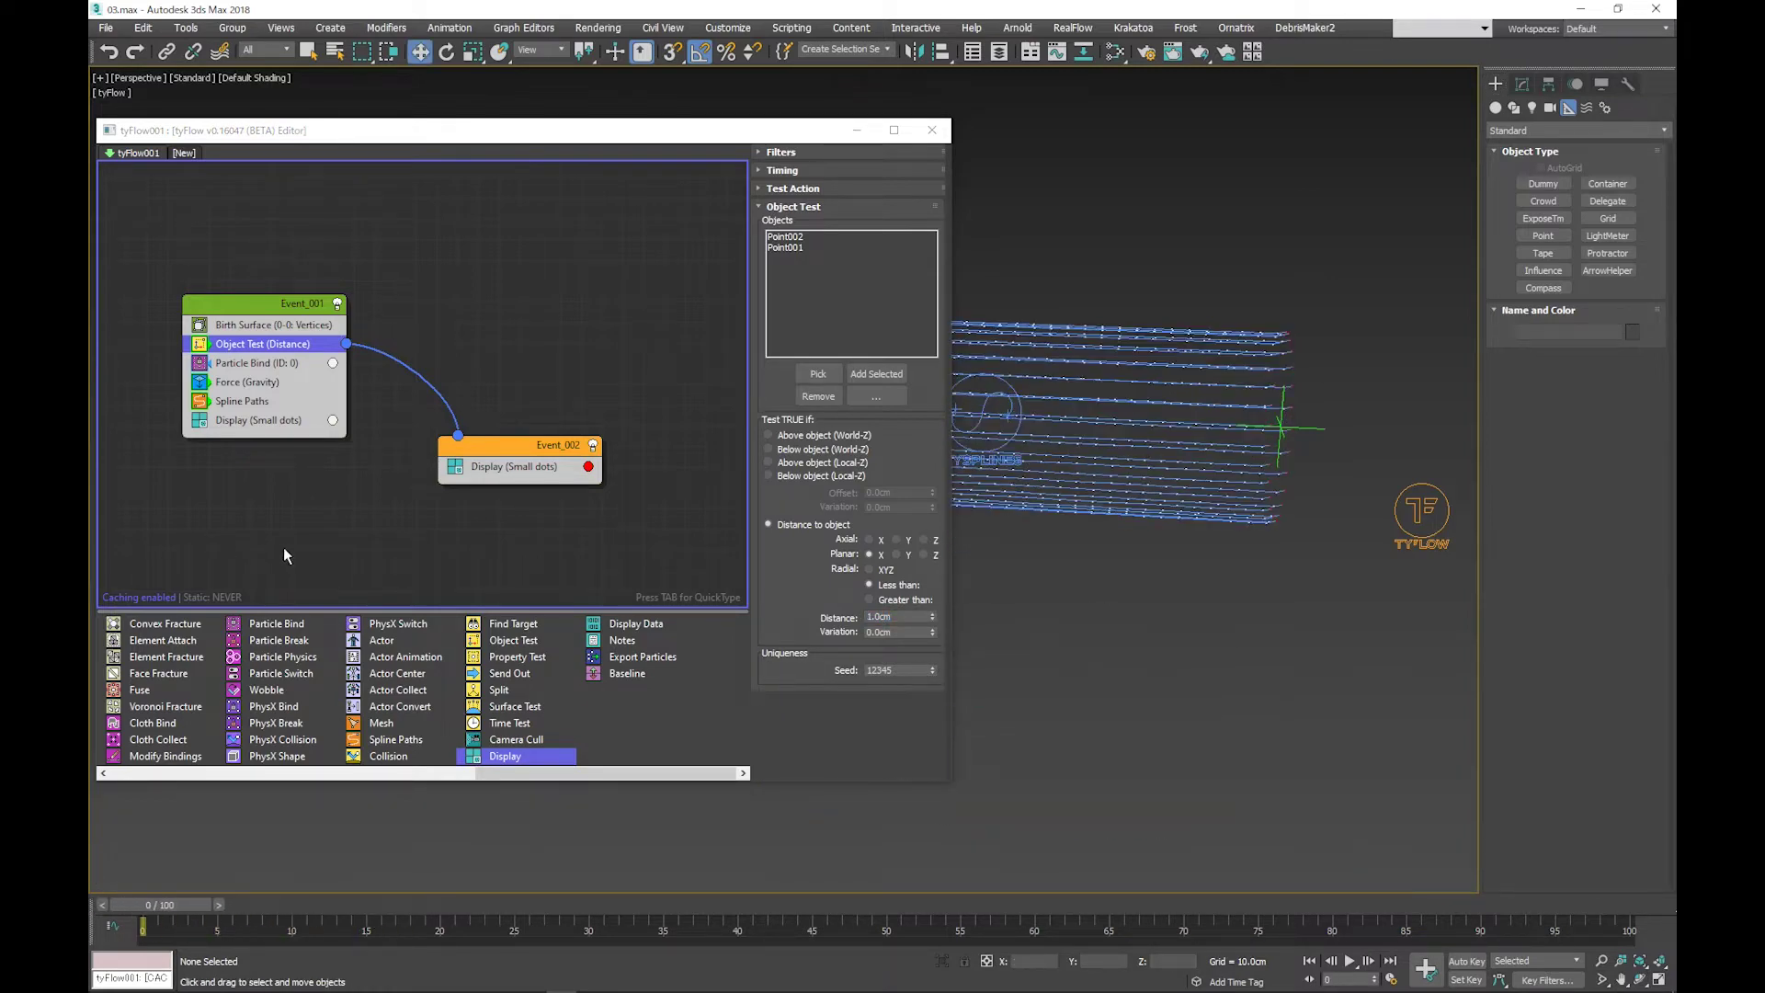
click(285, 775)
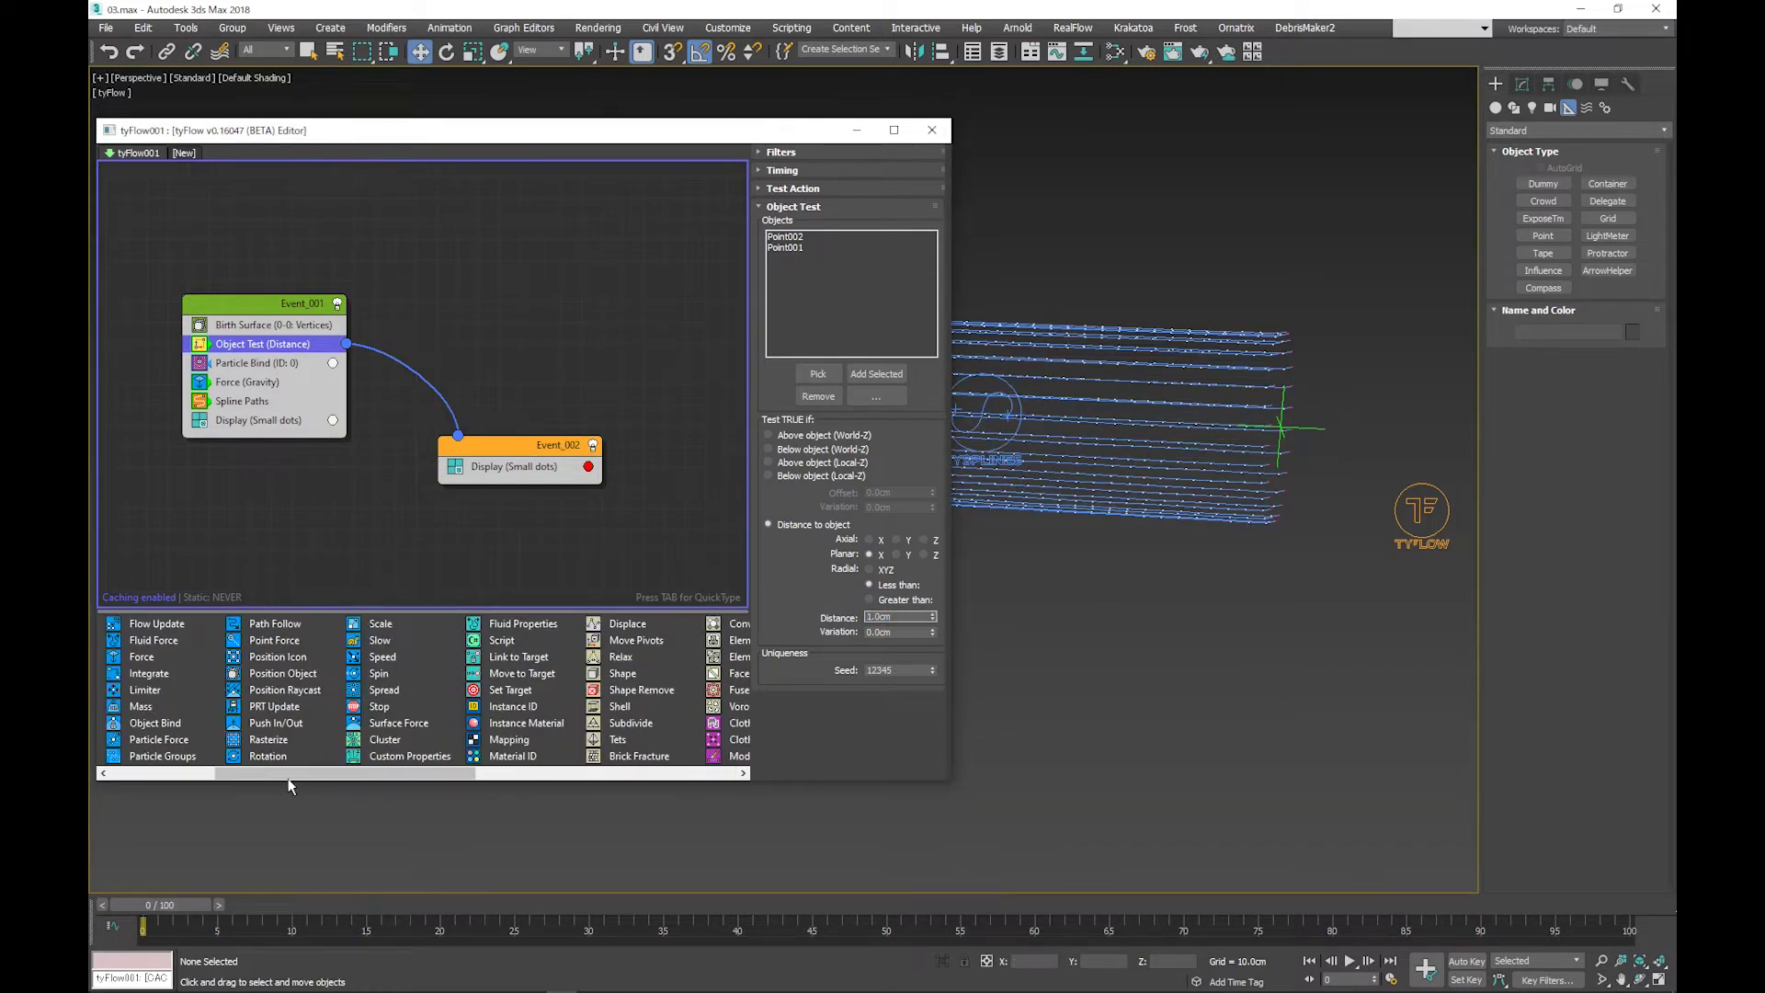
drag(418, 773, 519, 777)
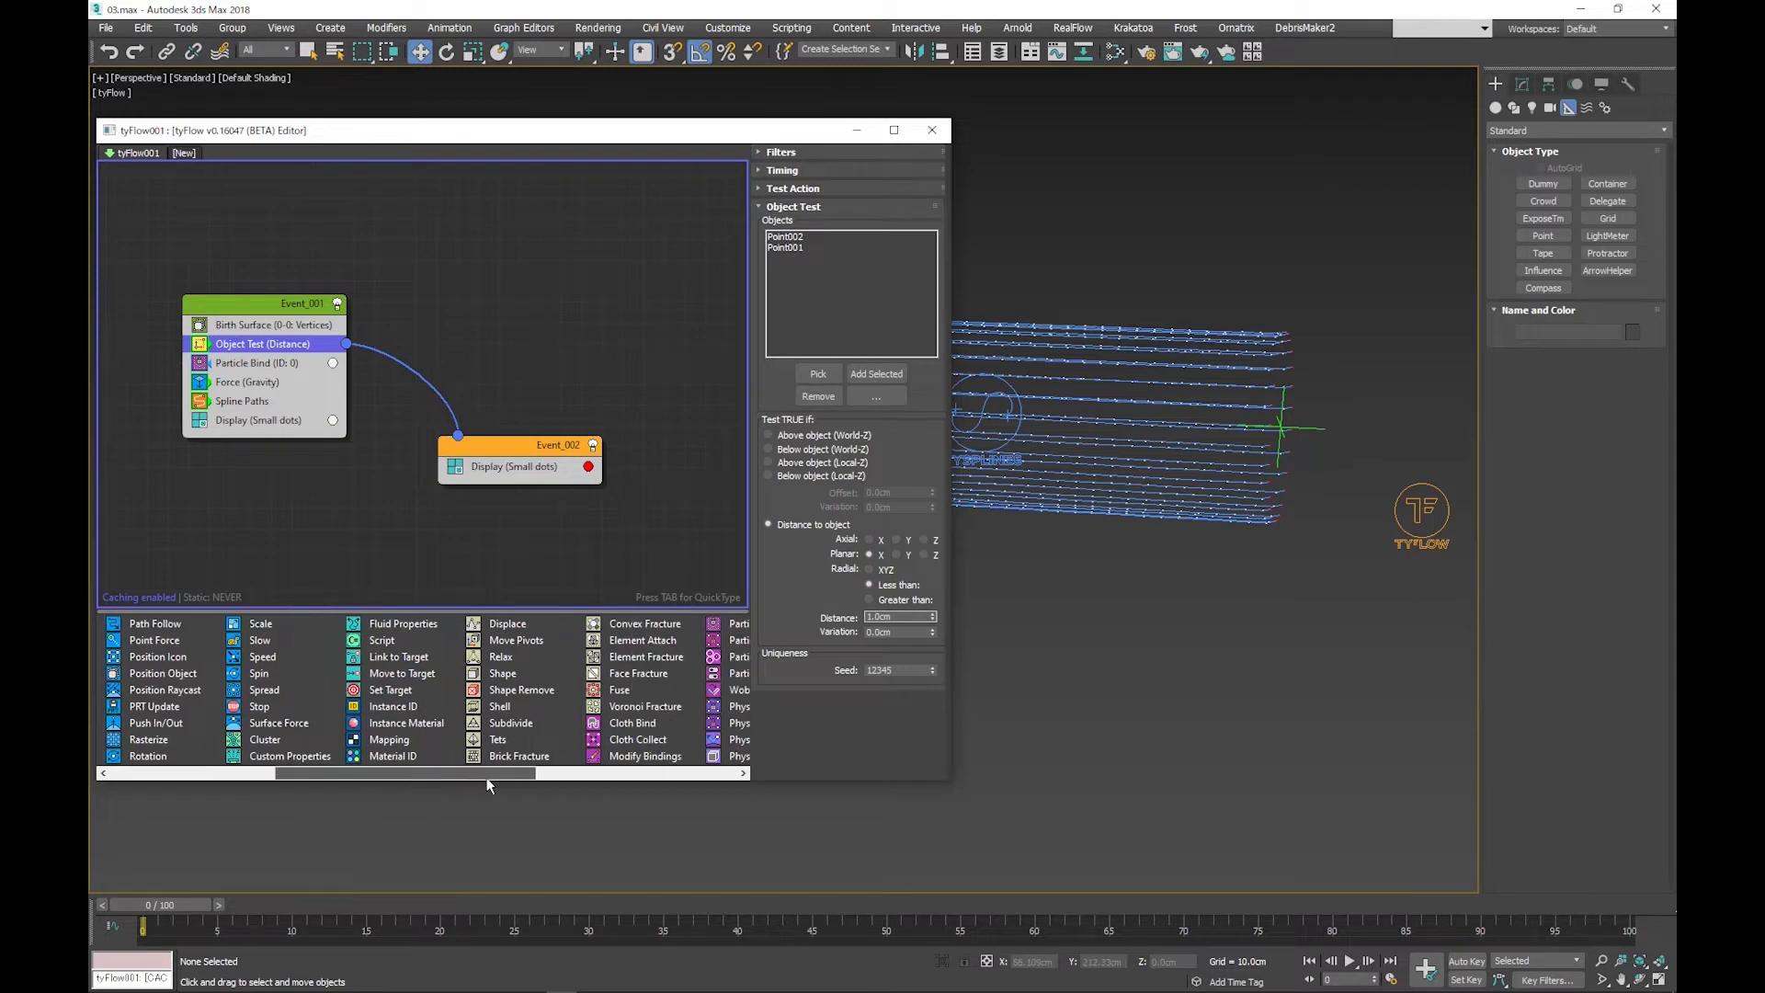
drag(646, 678, 554, 462)
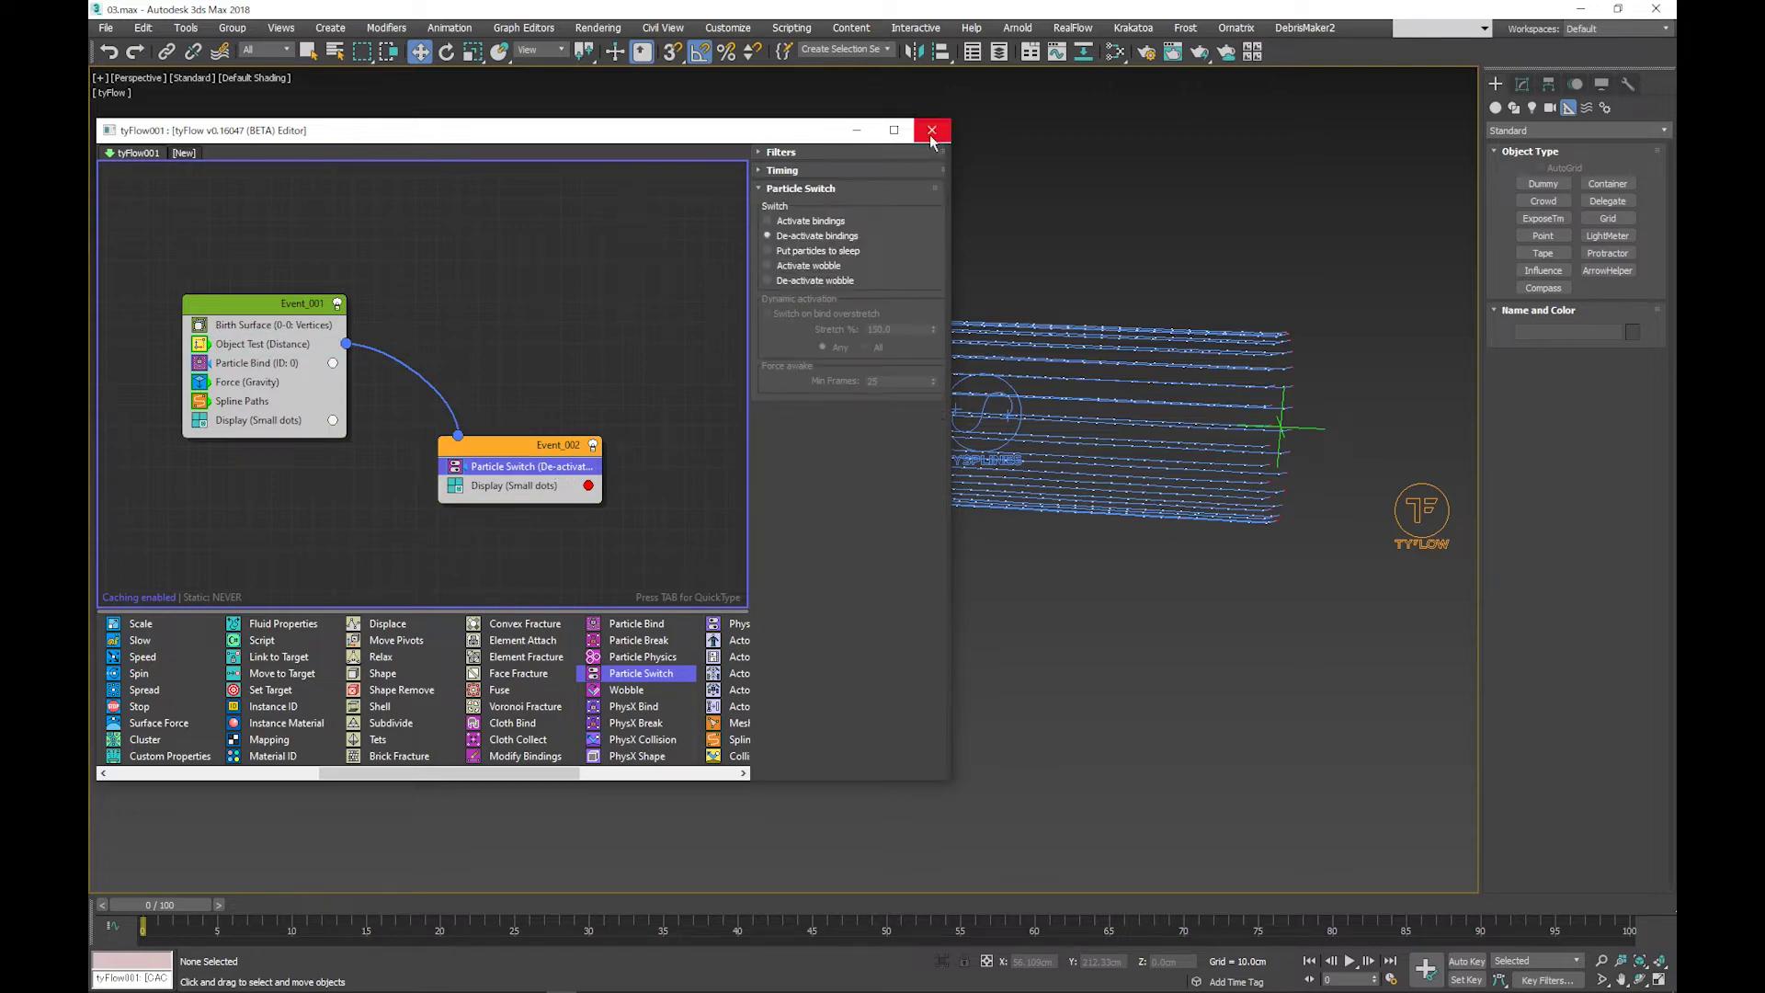
click(932, 130)
middle_drag(855, 217, 749, 340)
mouse_move(167, 905)
mouse_down()
mouse_move(1094, 927)
mouse_move(1536, 875)
mouse_move(88, 852)
mouse_up()
key(w)
click(112, 94)
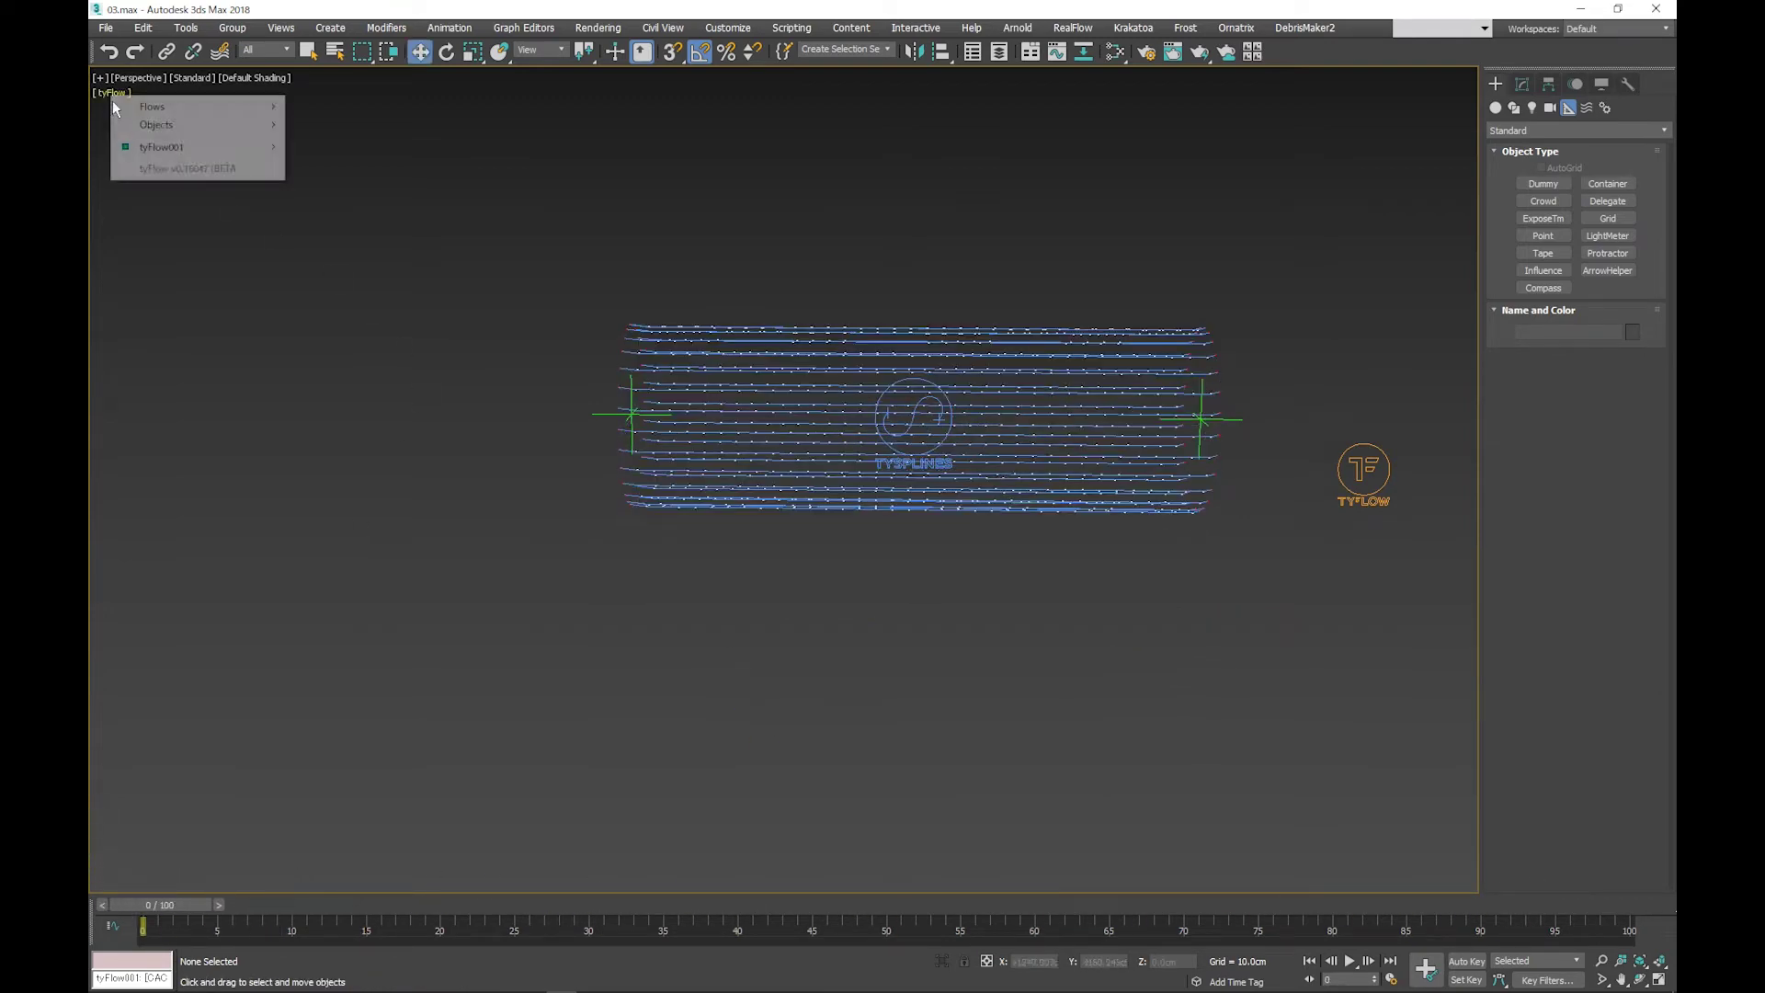
mouse_move(193, 146)
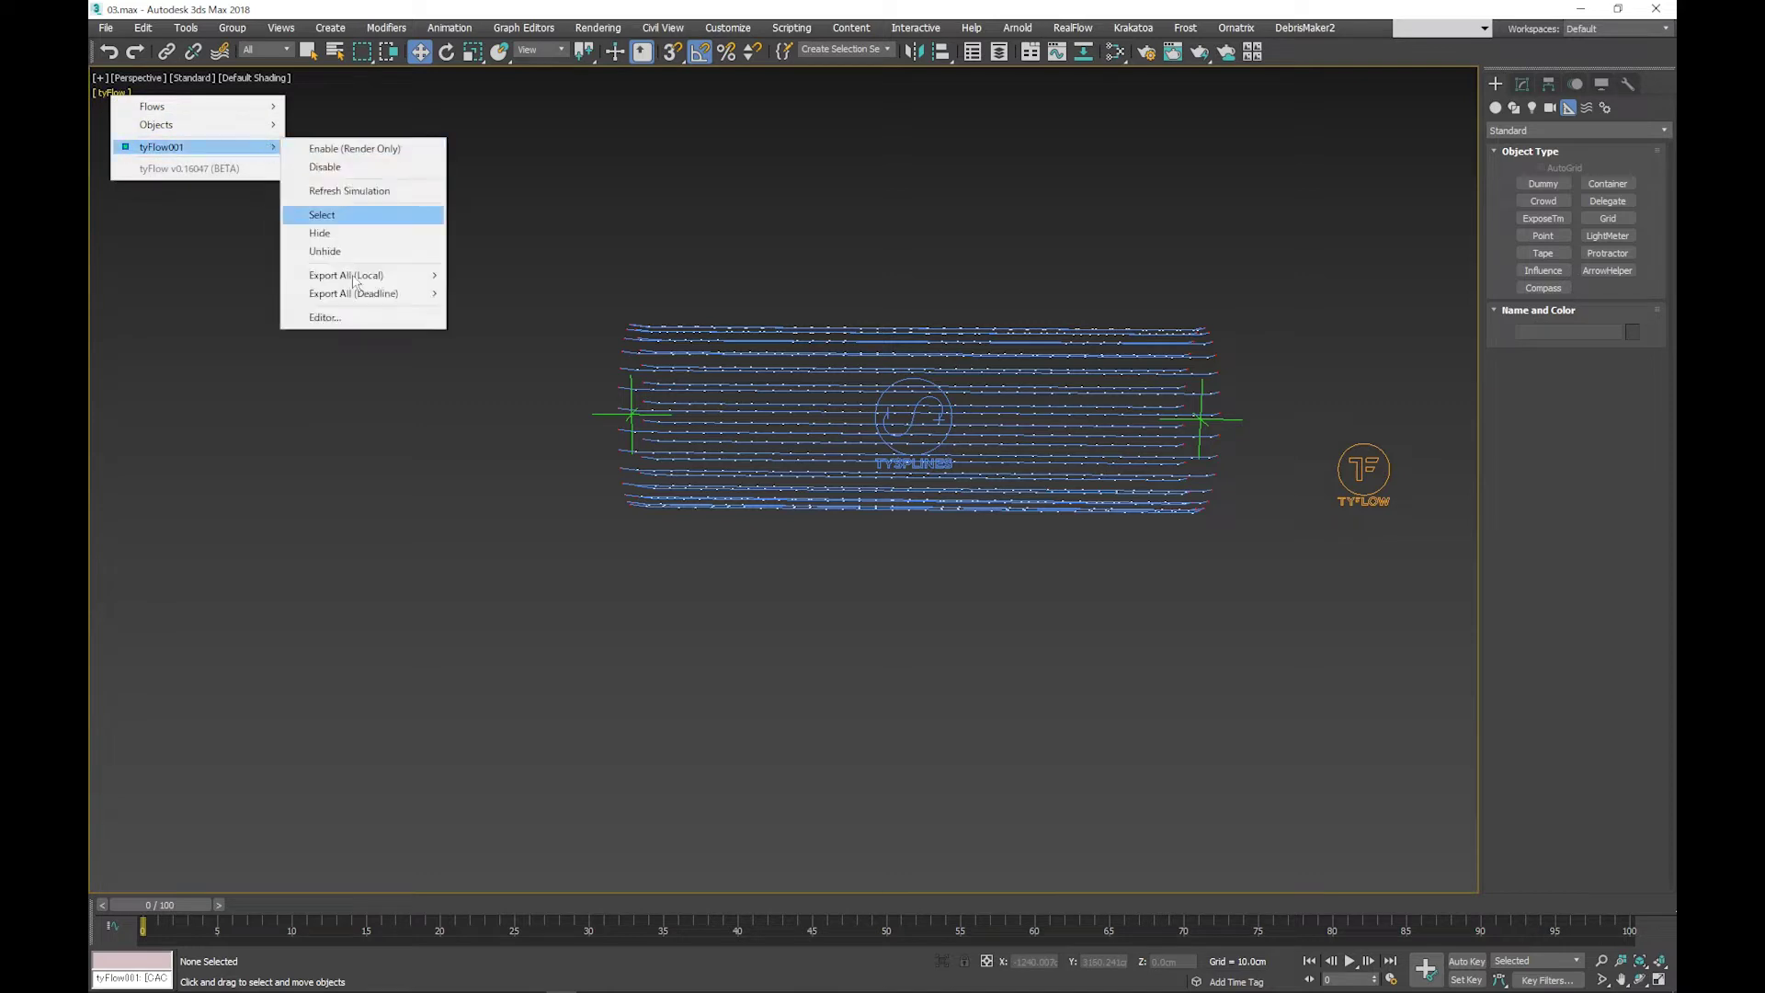
Set the Object Test timing to On Event Entry, close the editor and scrub the strands
click(355, 325)
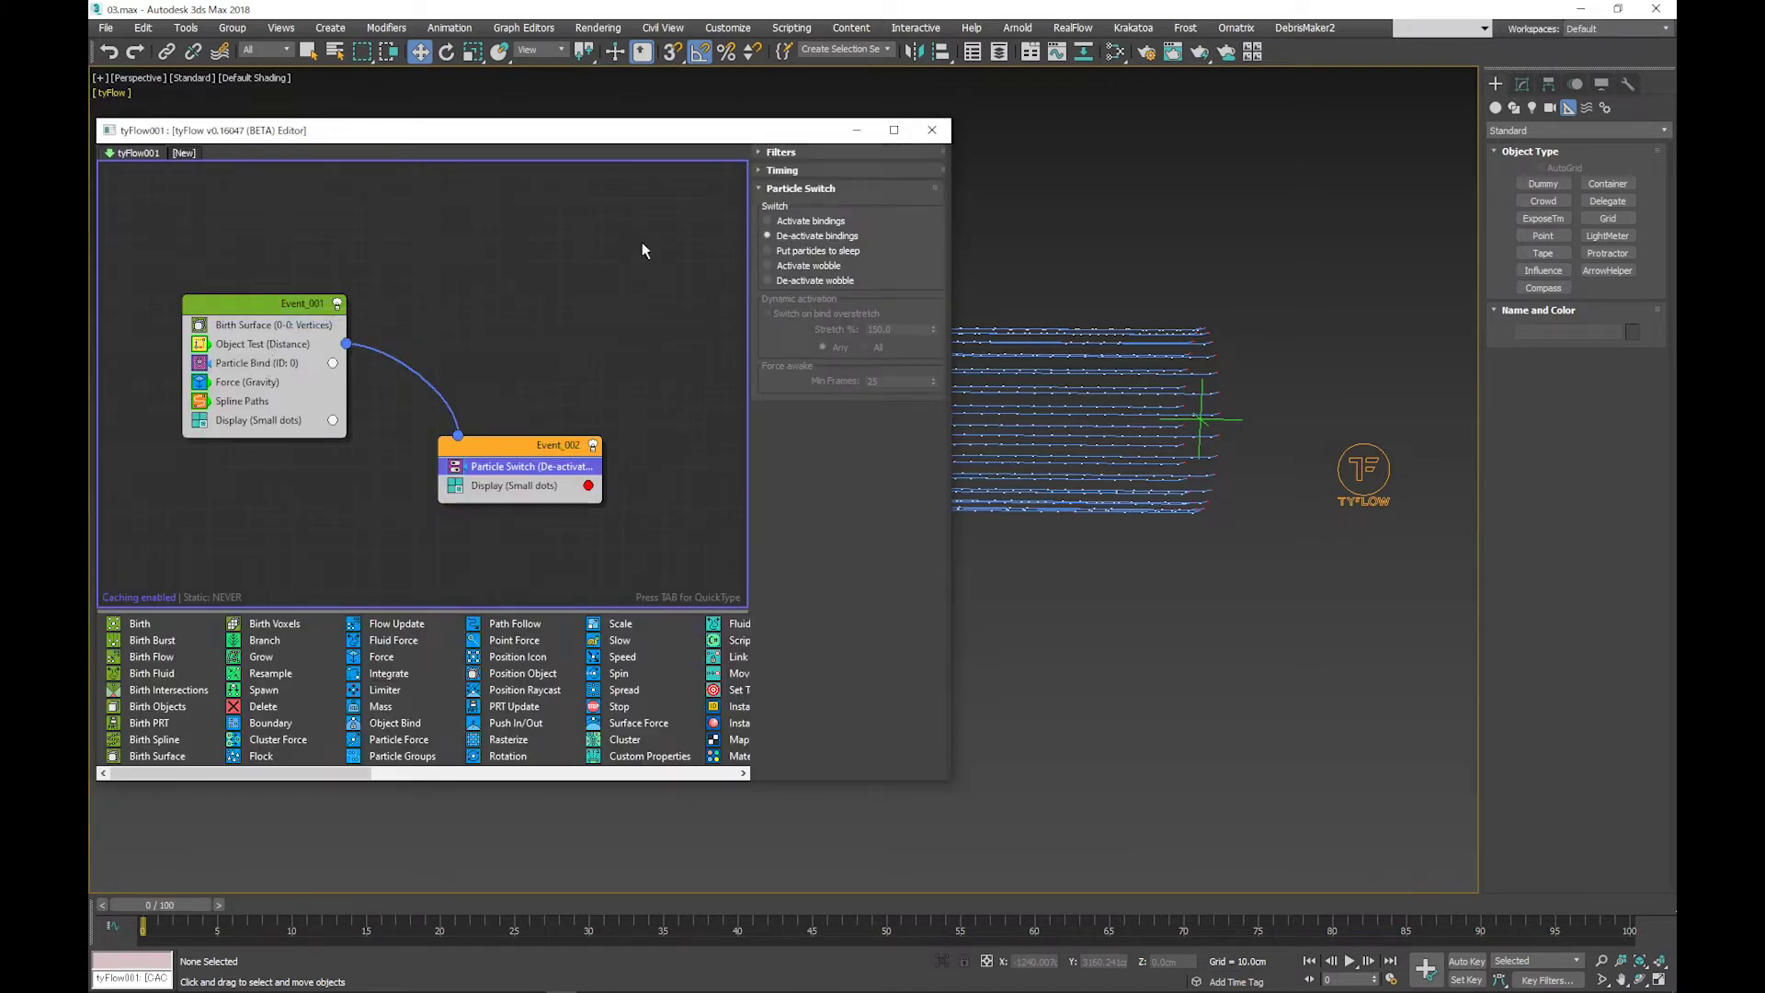
click(262, 344)
click(791, 170)
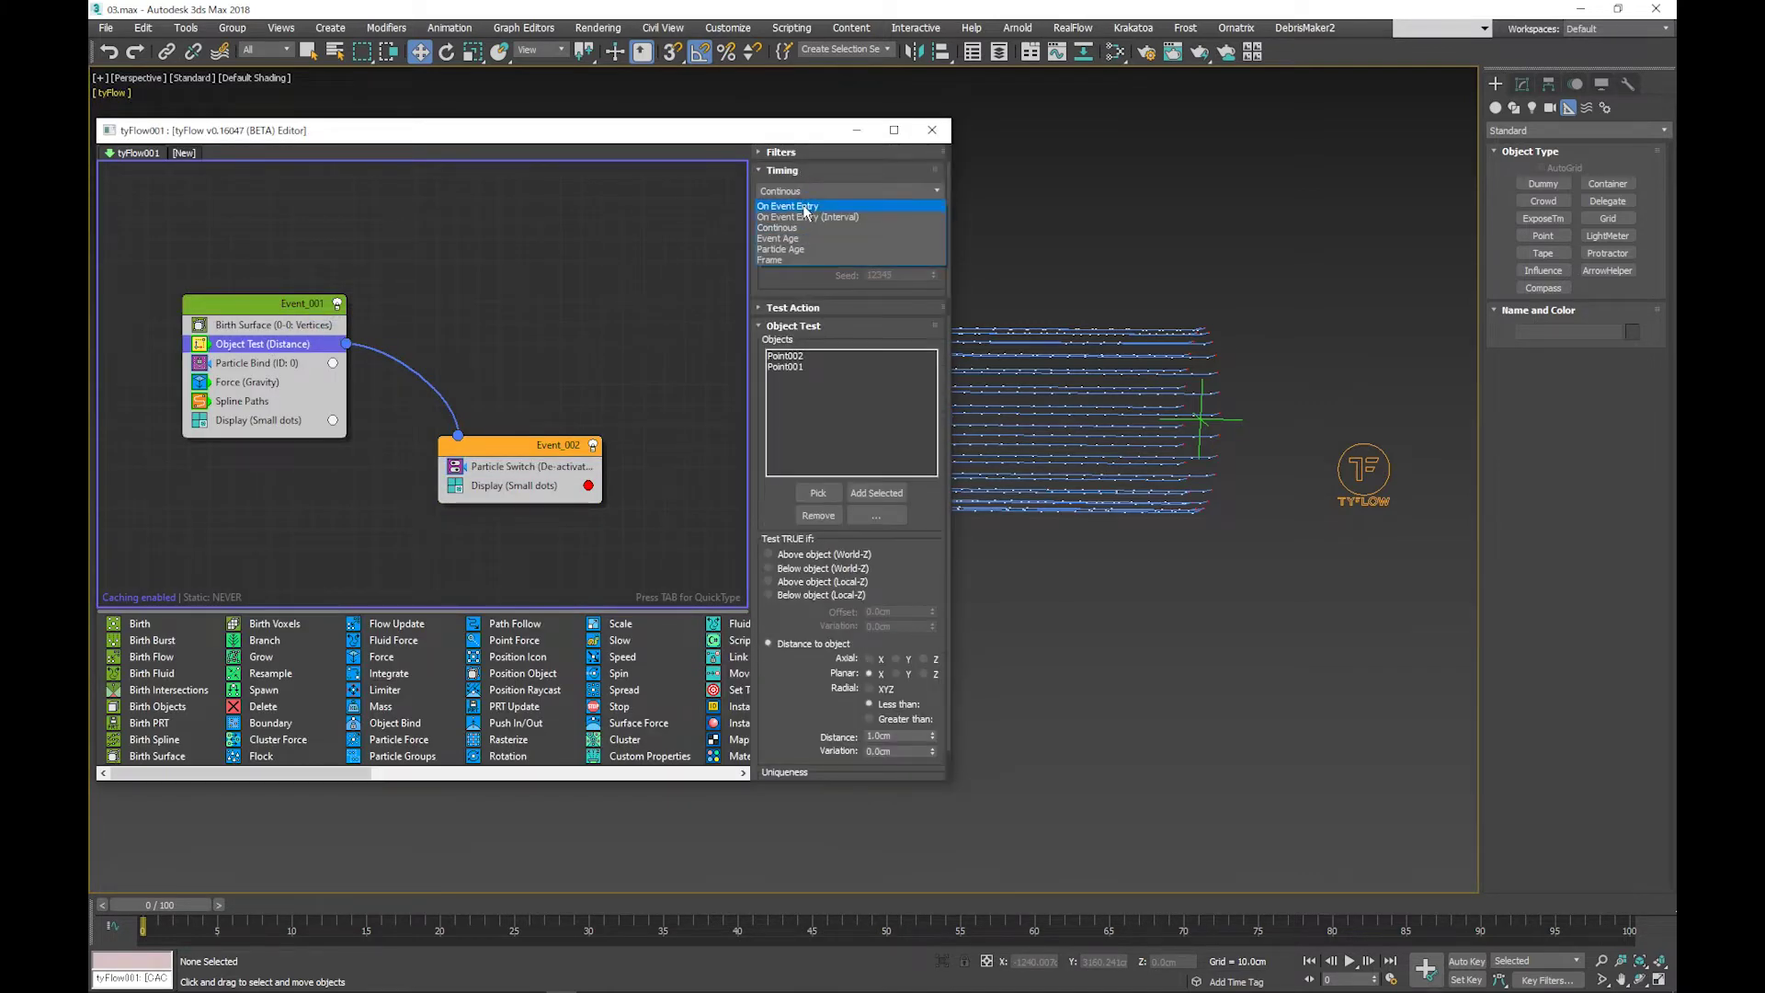
click(805, 208)
click(932, 131)
mouse_move(162, 910)
mouse_down()
mouse_move(1523, 896)
mouse_move(125, 894)
mouse_up()
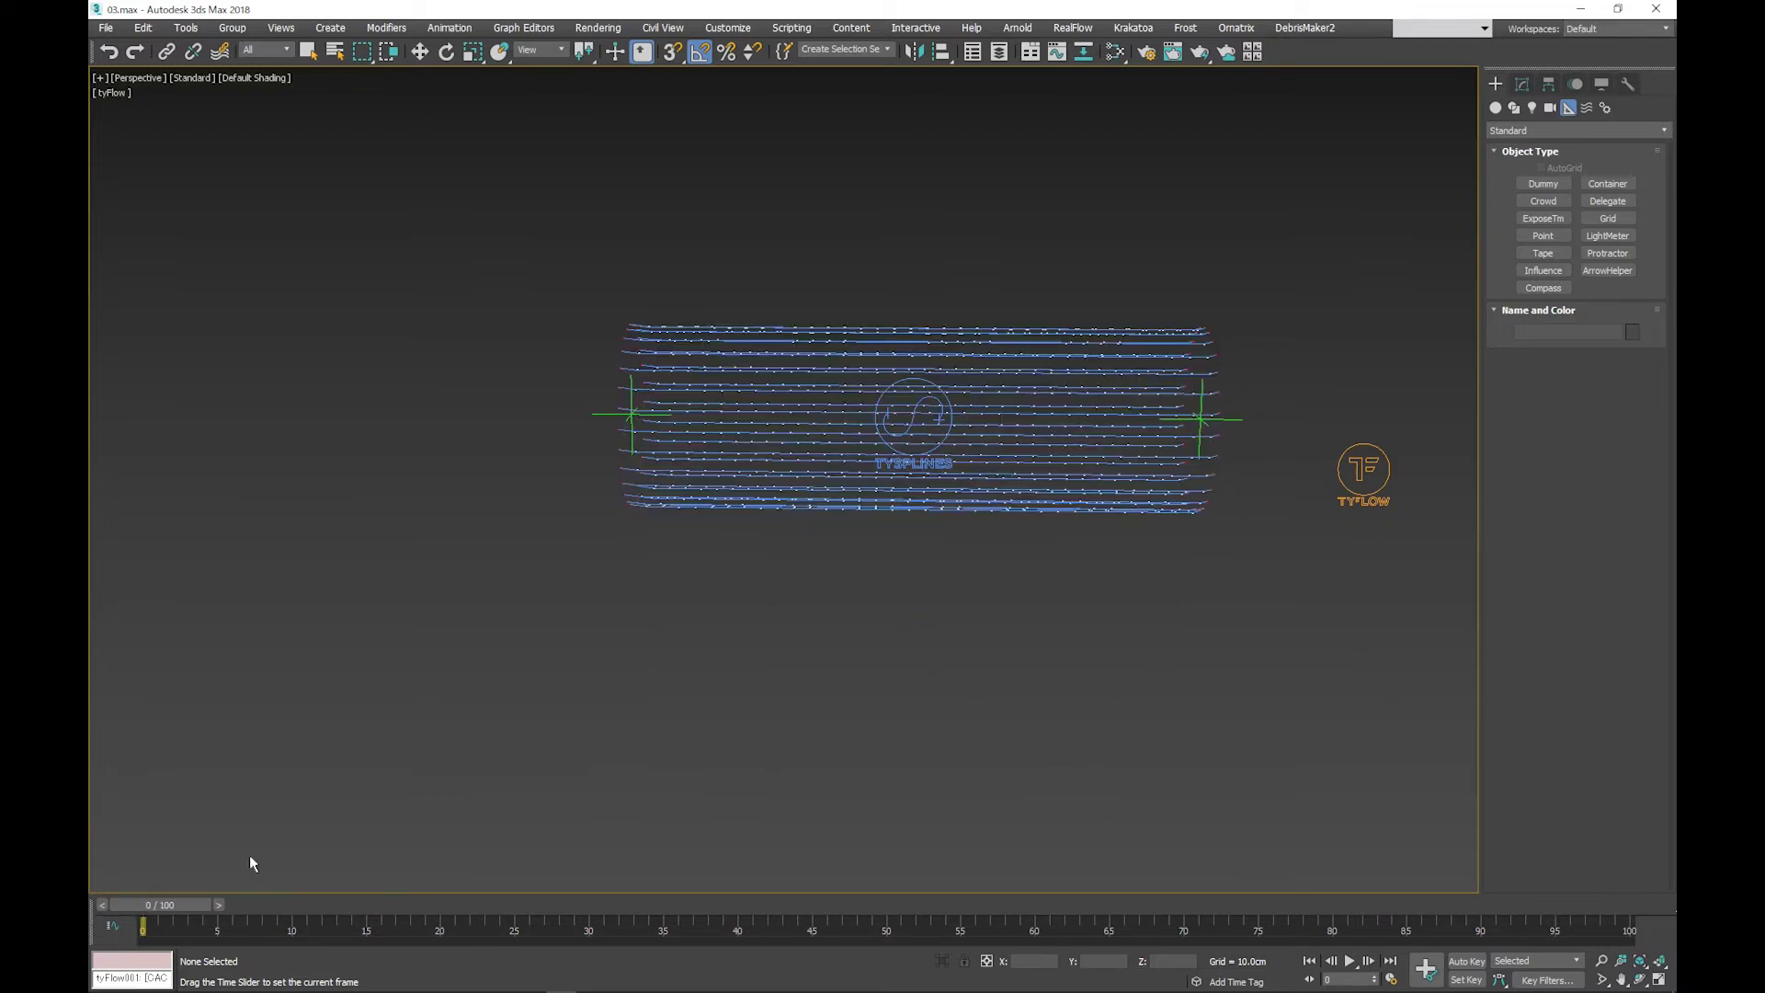
key(w)
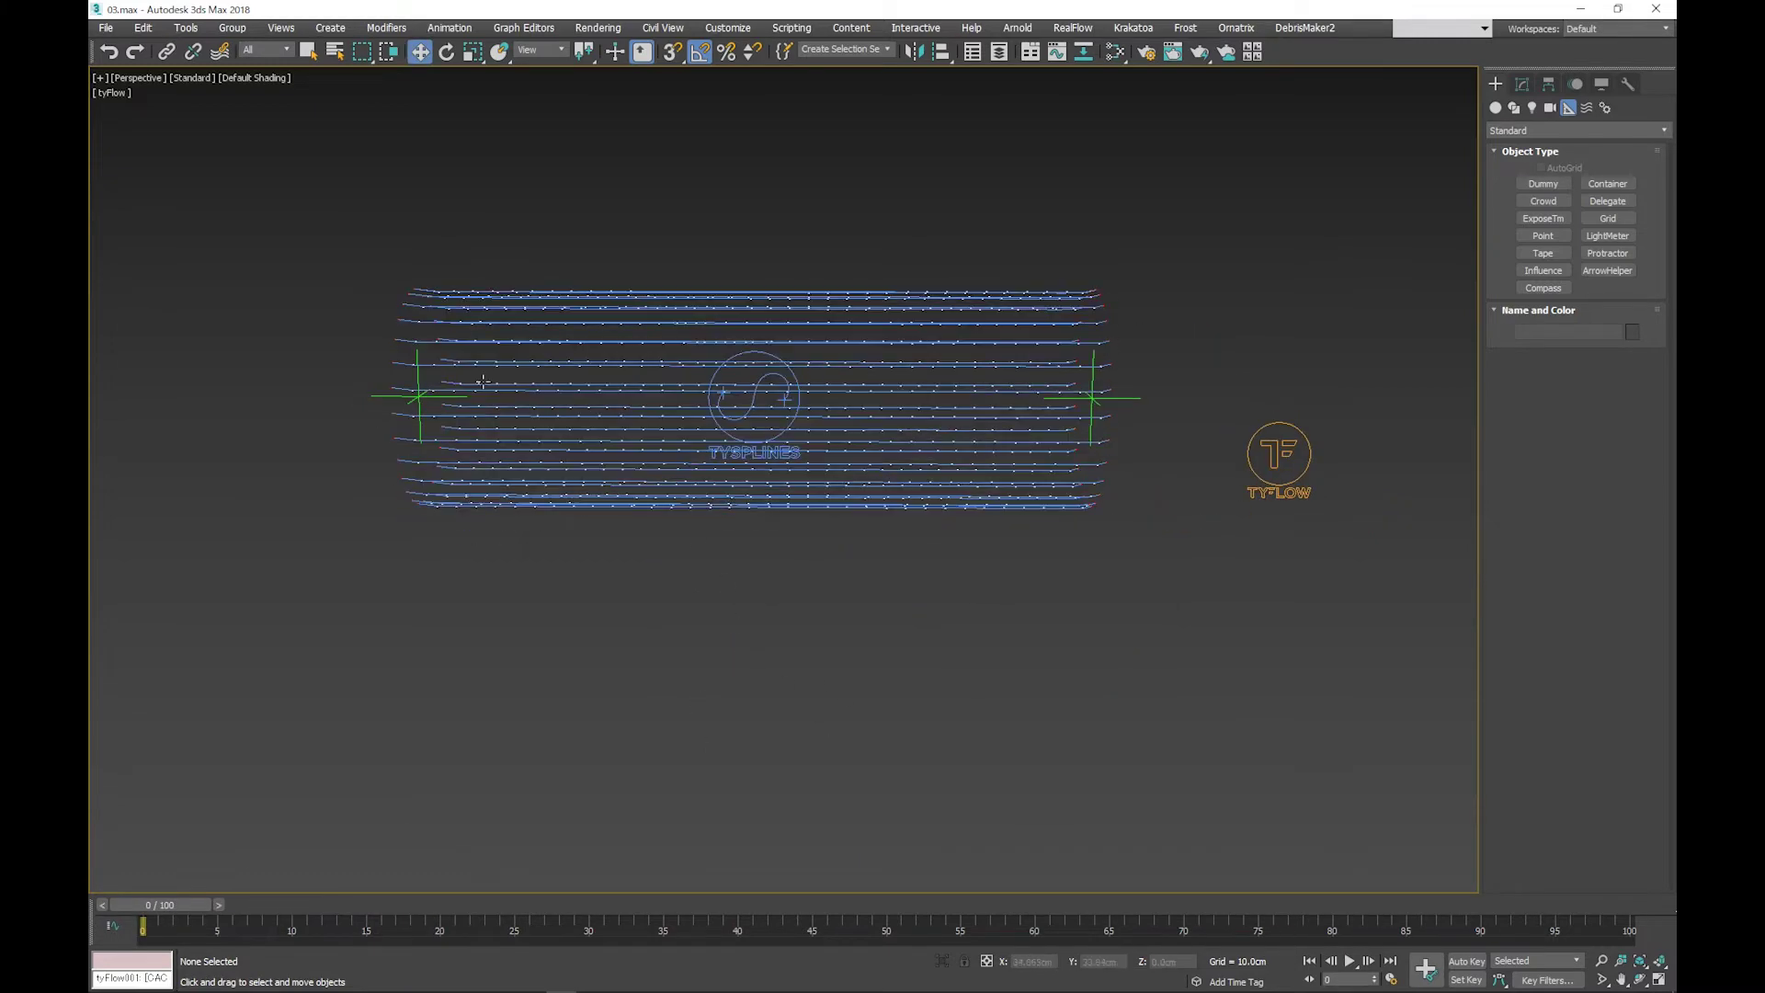
Select Point002, jump to frame 100 and turn on Auto Key
click(114, 93)
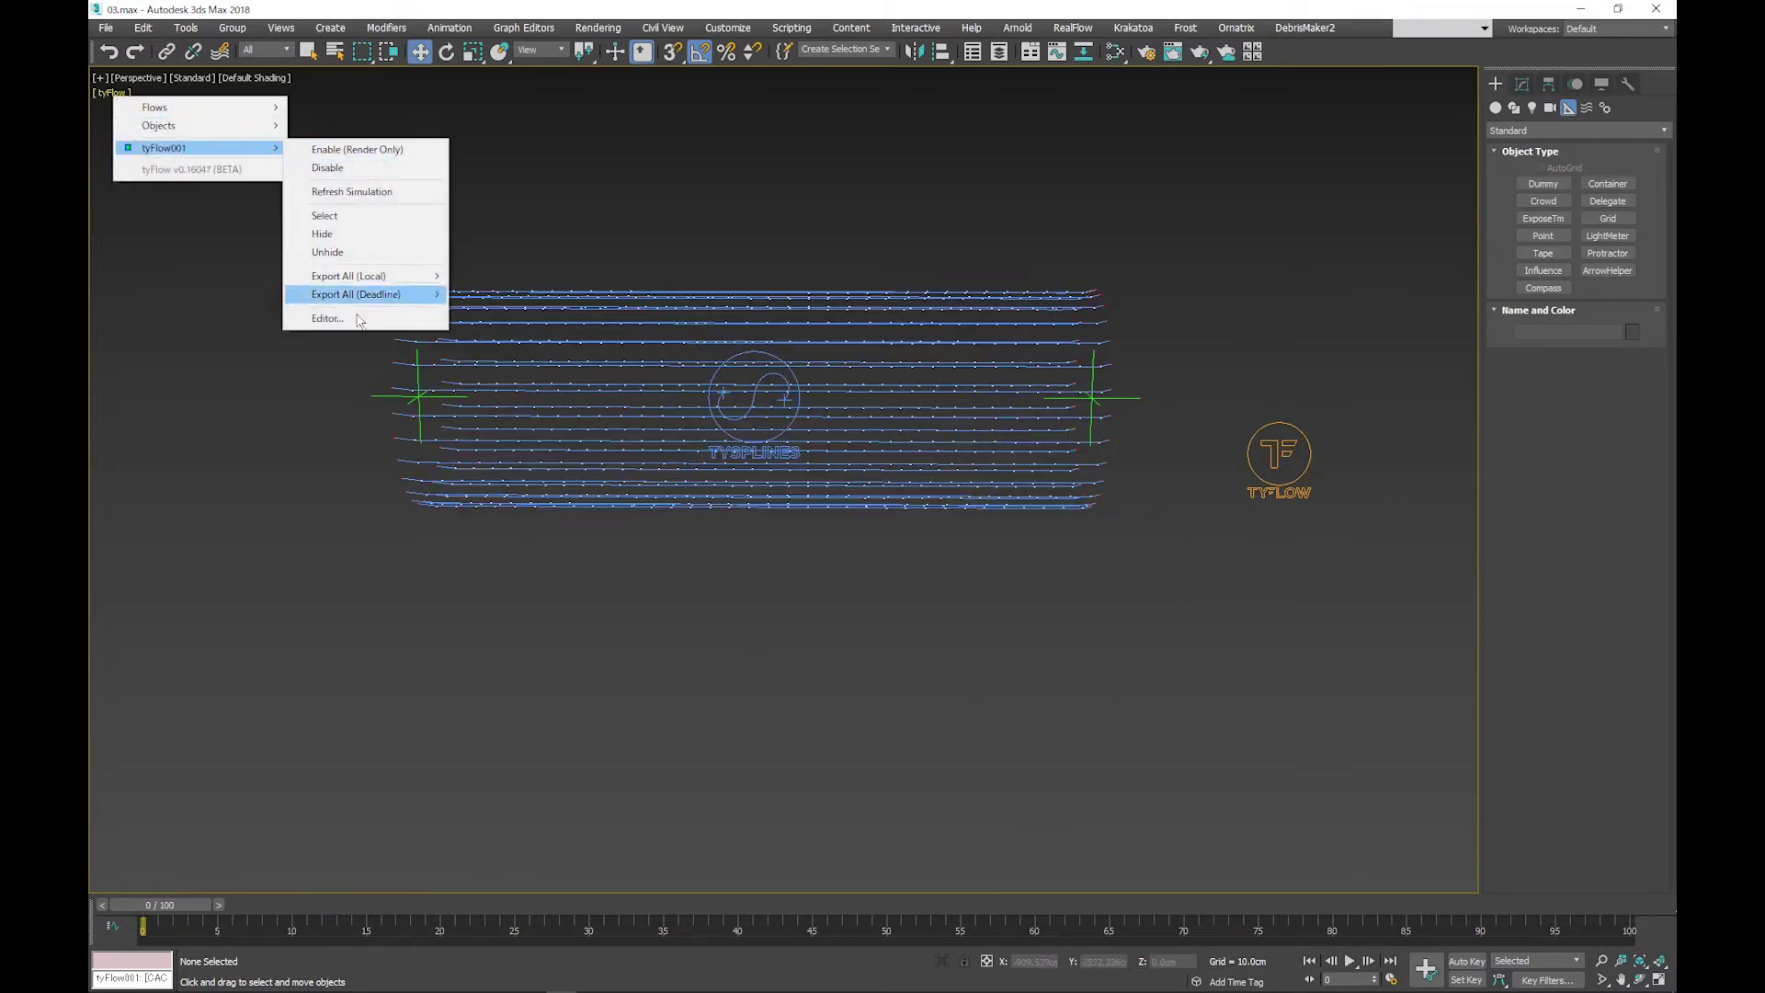
click(359, 317)
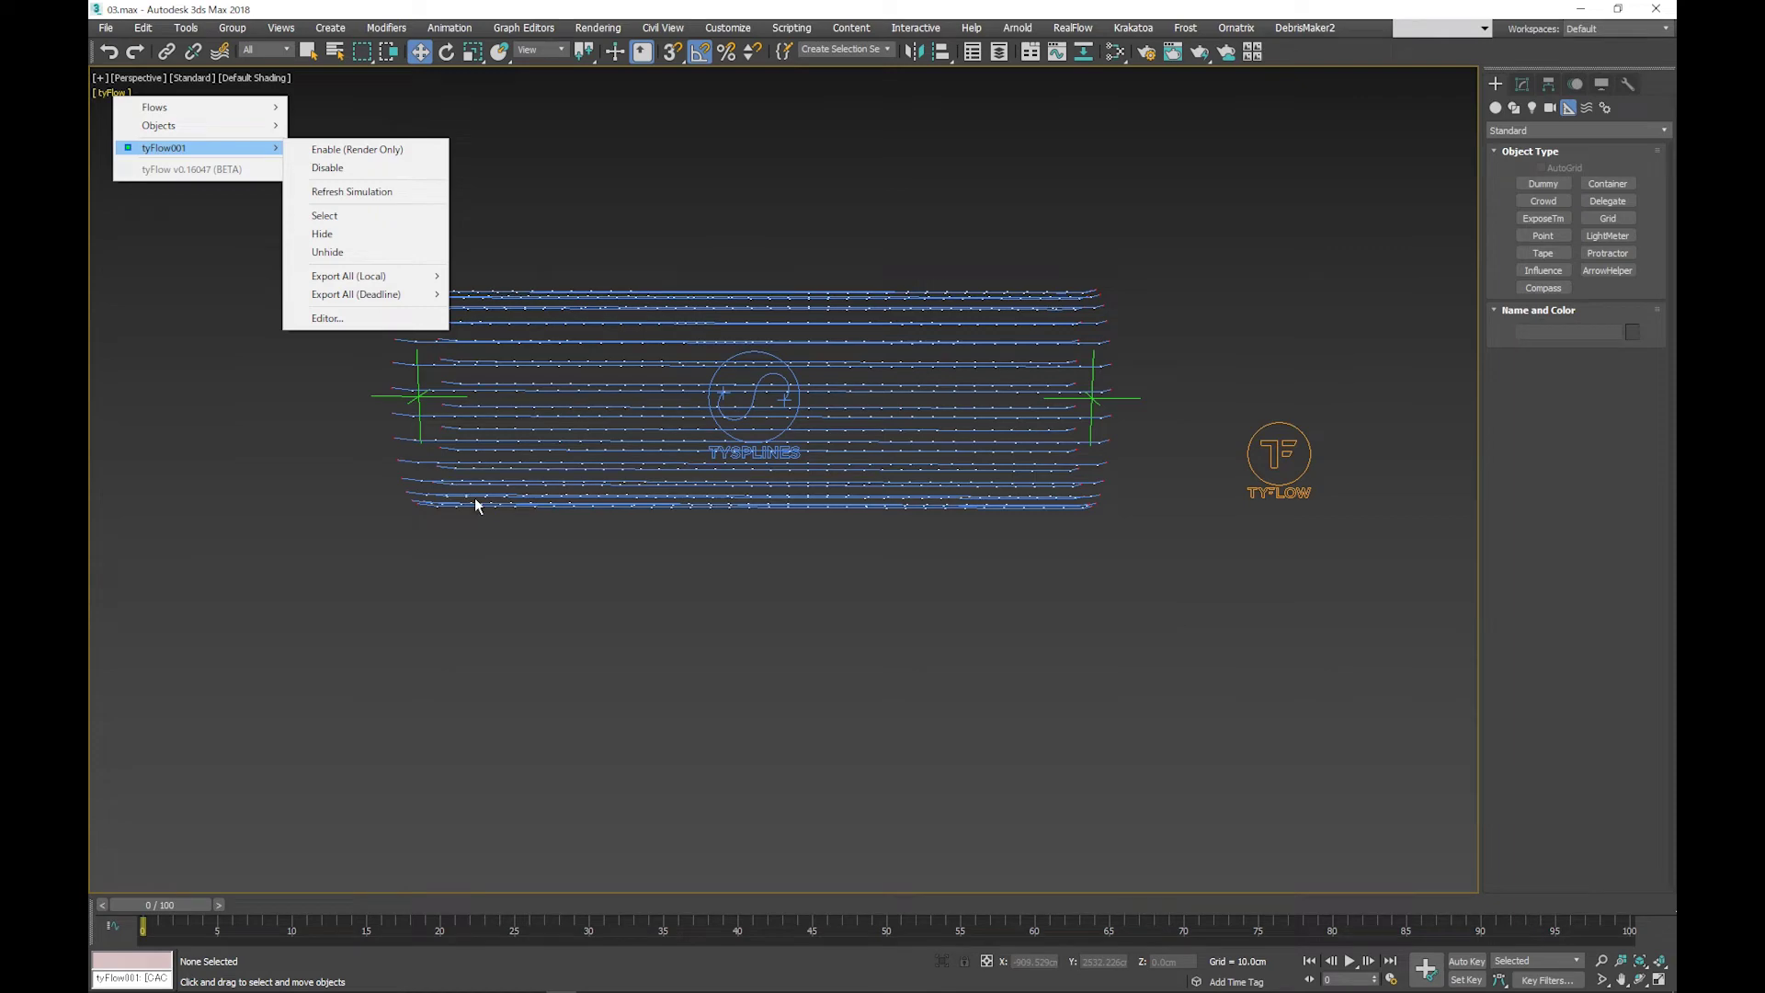
click(1134, 398)
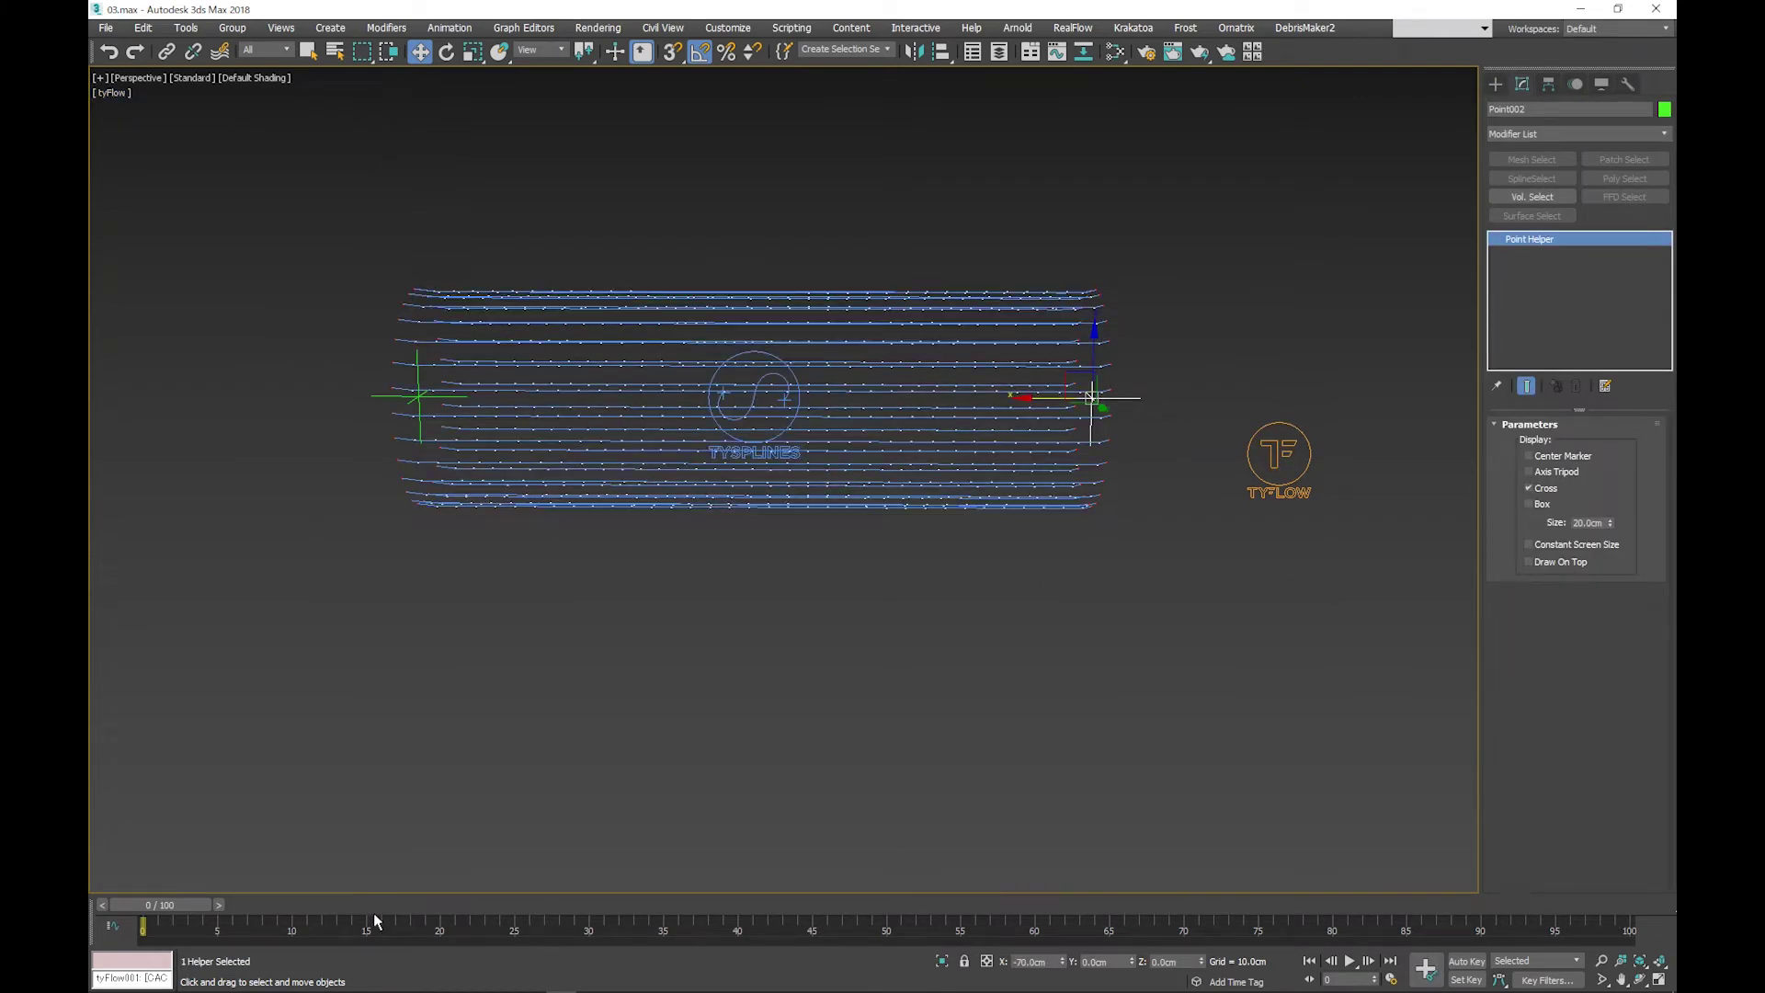
drag(458, 909, 1560, 908)
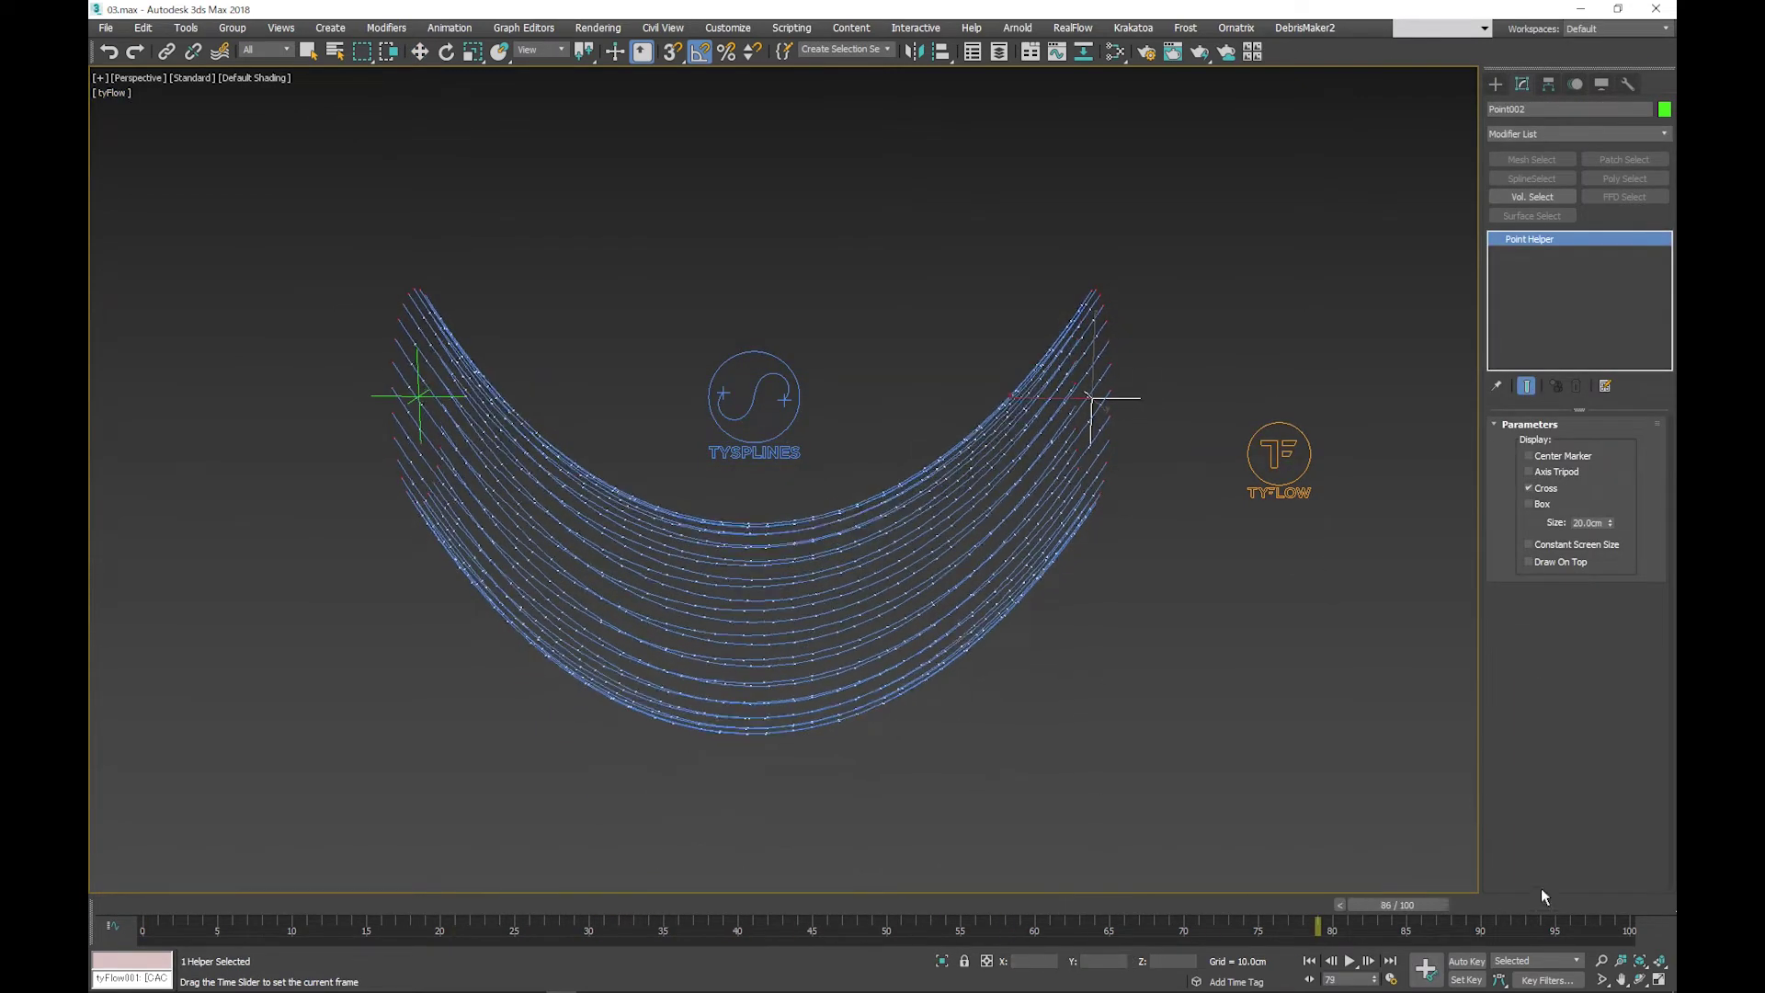
click(1464, 964)
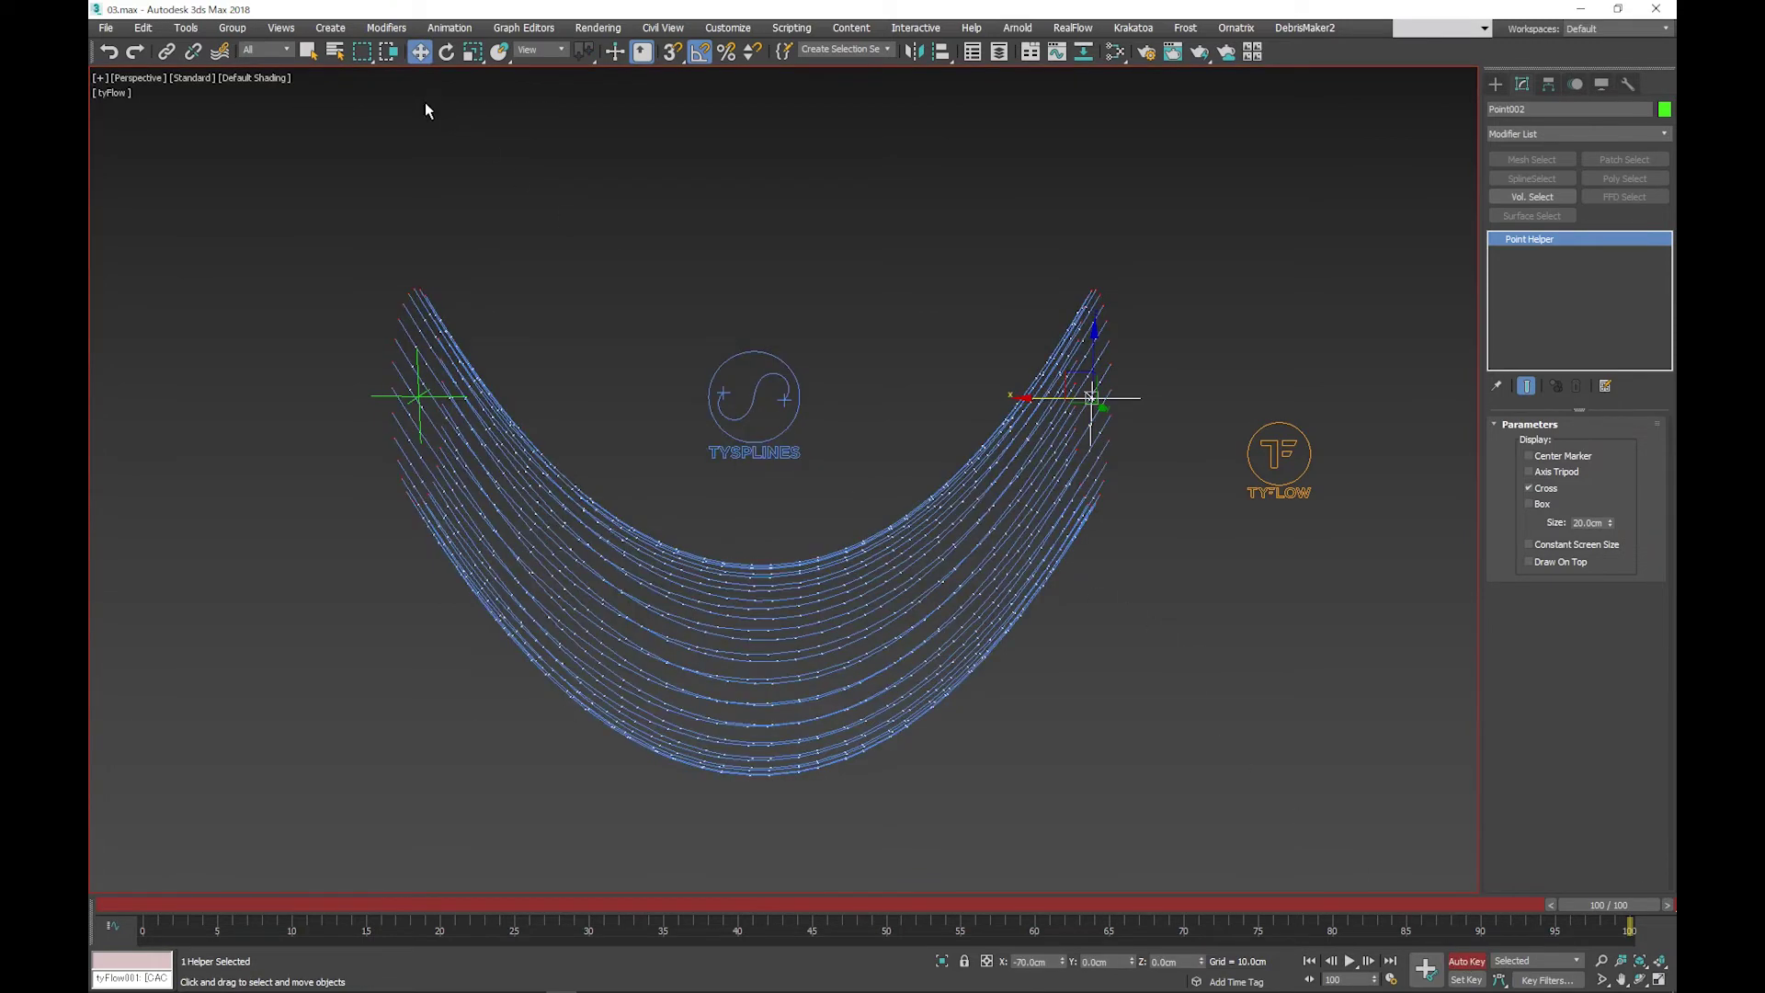
Rotate Point002 around X at frame 100 and scrub to see the strands twist
right_click(445, 53)
click(1245, 335)
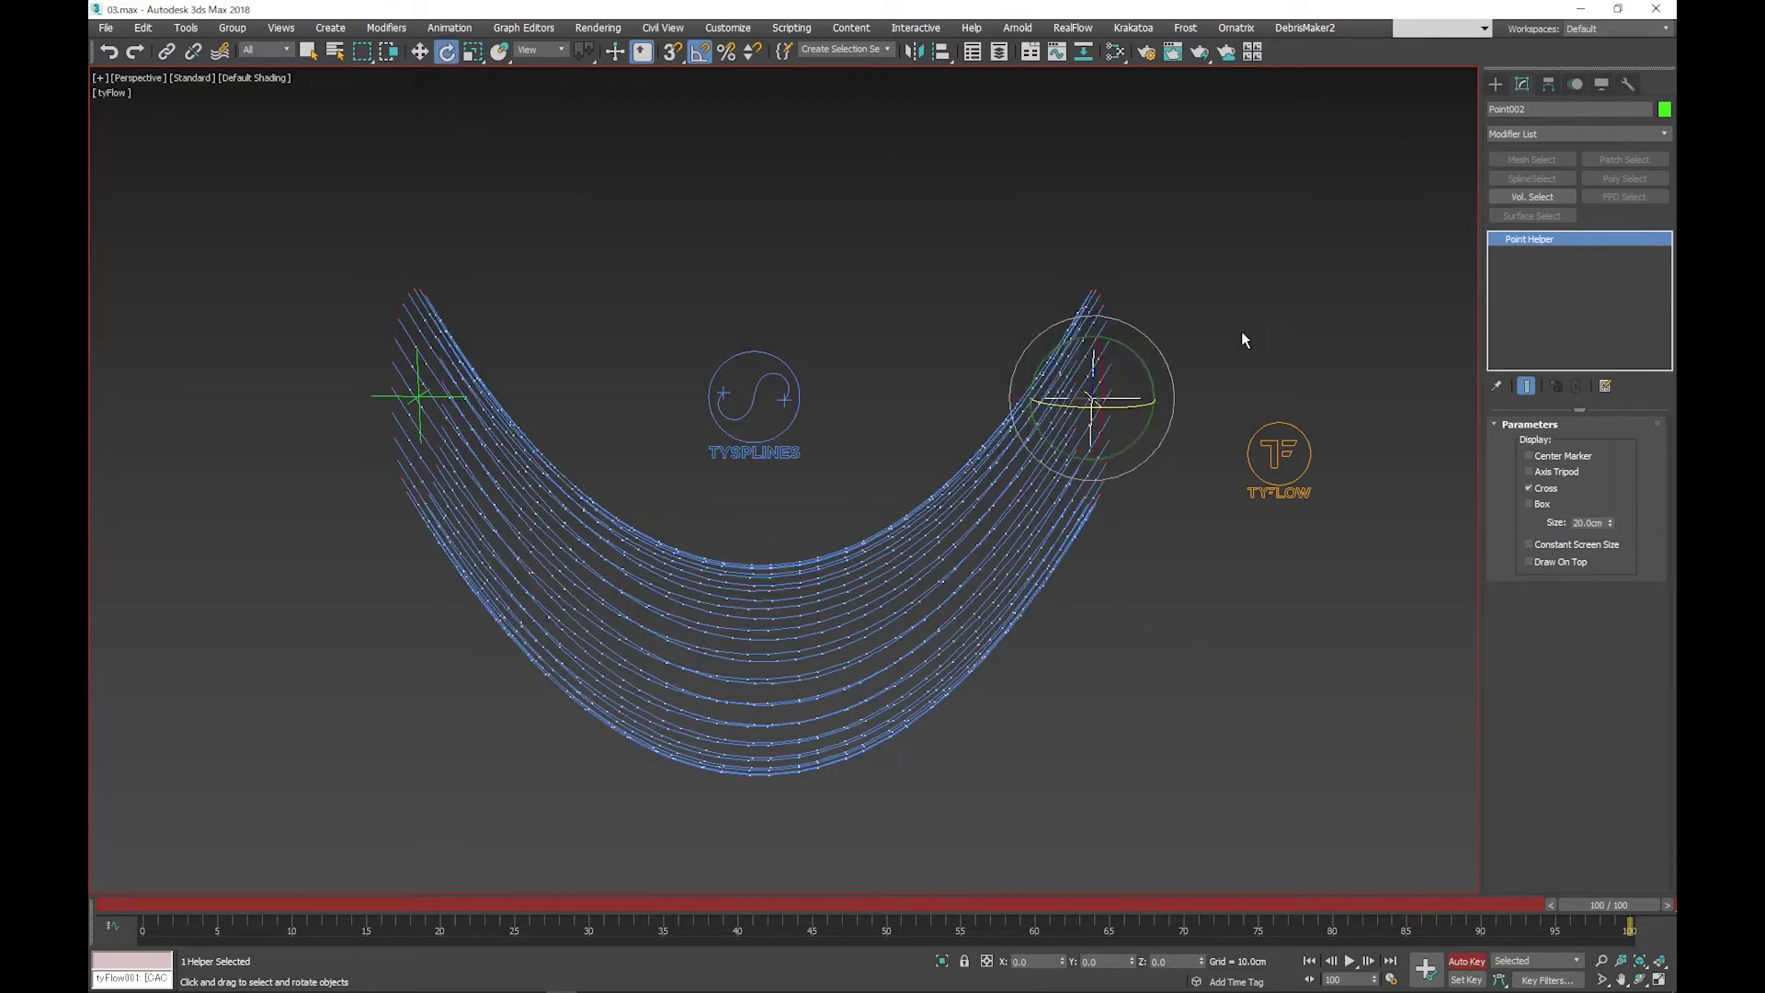
mouse_move(1138, 307)
mouse_down()
mouse_move(1170, 334)
mouse_move(1240, 316)
mouse_move(1228, 353)
mouse_up()
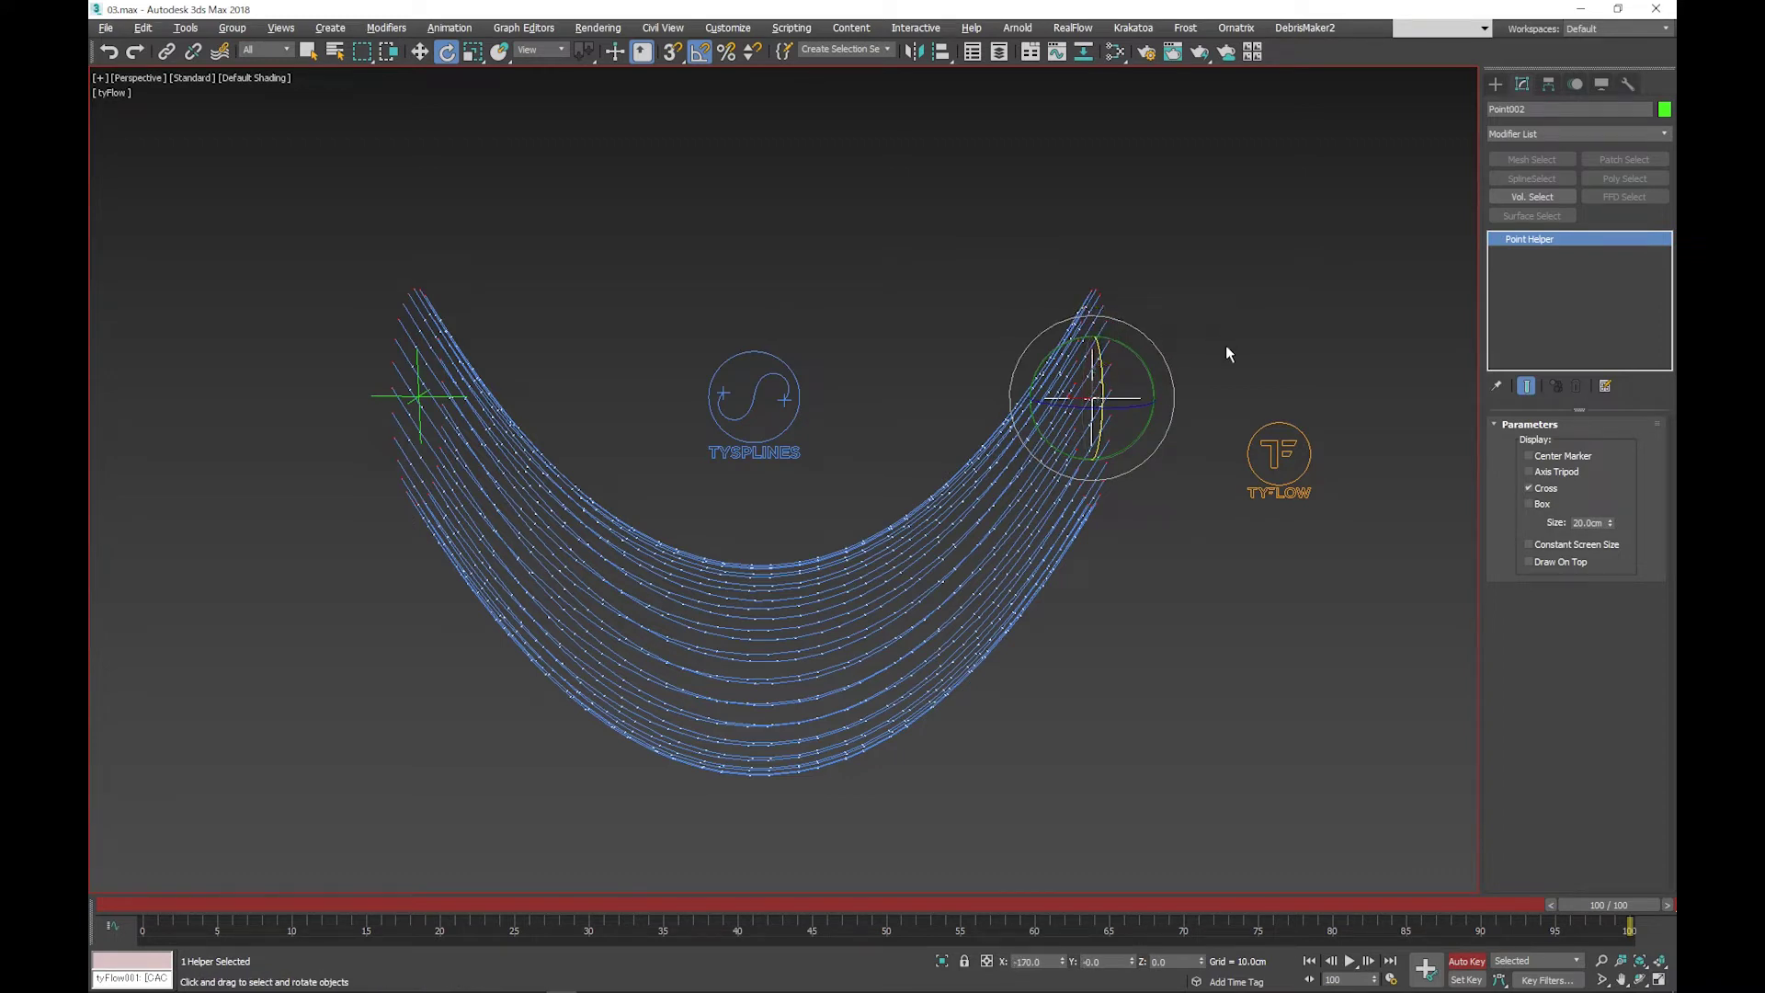
mouse_move(1216, 346)
alt+middle_down()
mouse_move(1133, 343)
mouse_move(1245, 342)
alt+middle_up()
mouse_move(140, 906)
mouse_down()
mouse_move(1173, 912)
mouse_move(229, 912)
mouse_move(495, 952)
mouse_move(570, 910)
mouse_move(143, 910)
mouse_up()
key(e)
alt+middle_drag(628, 783, 357, 560)
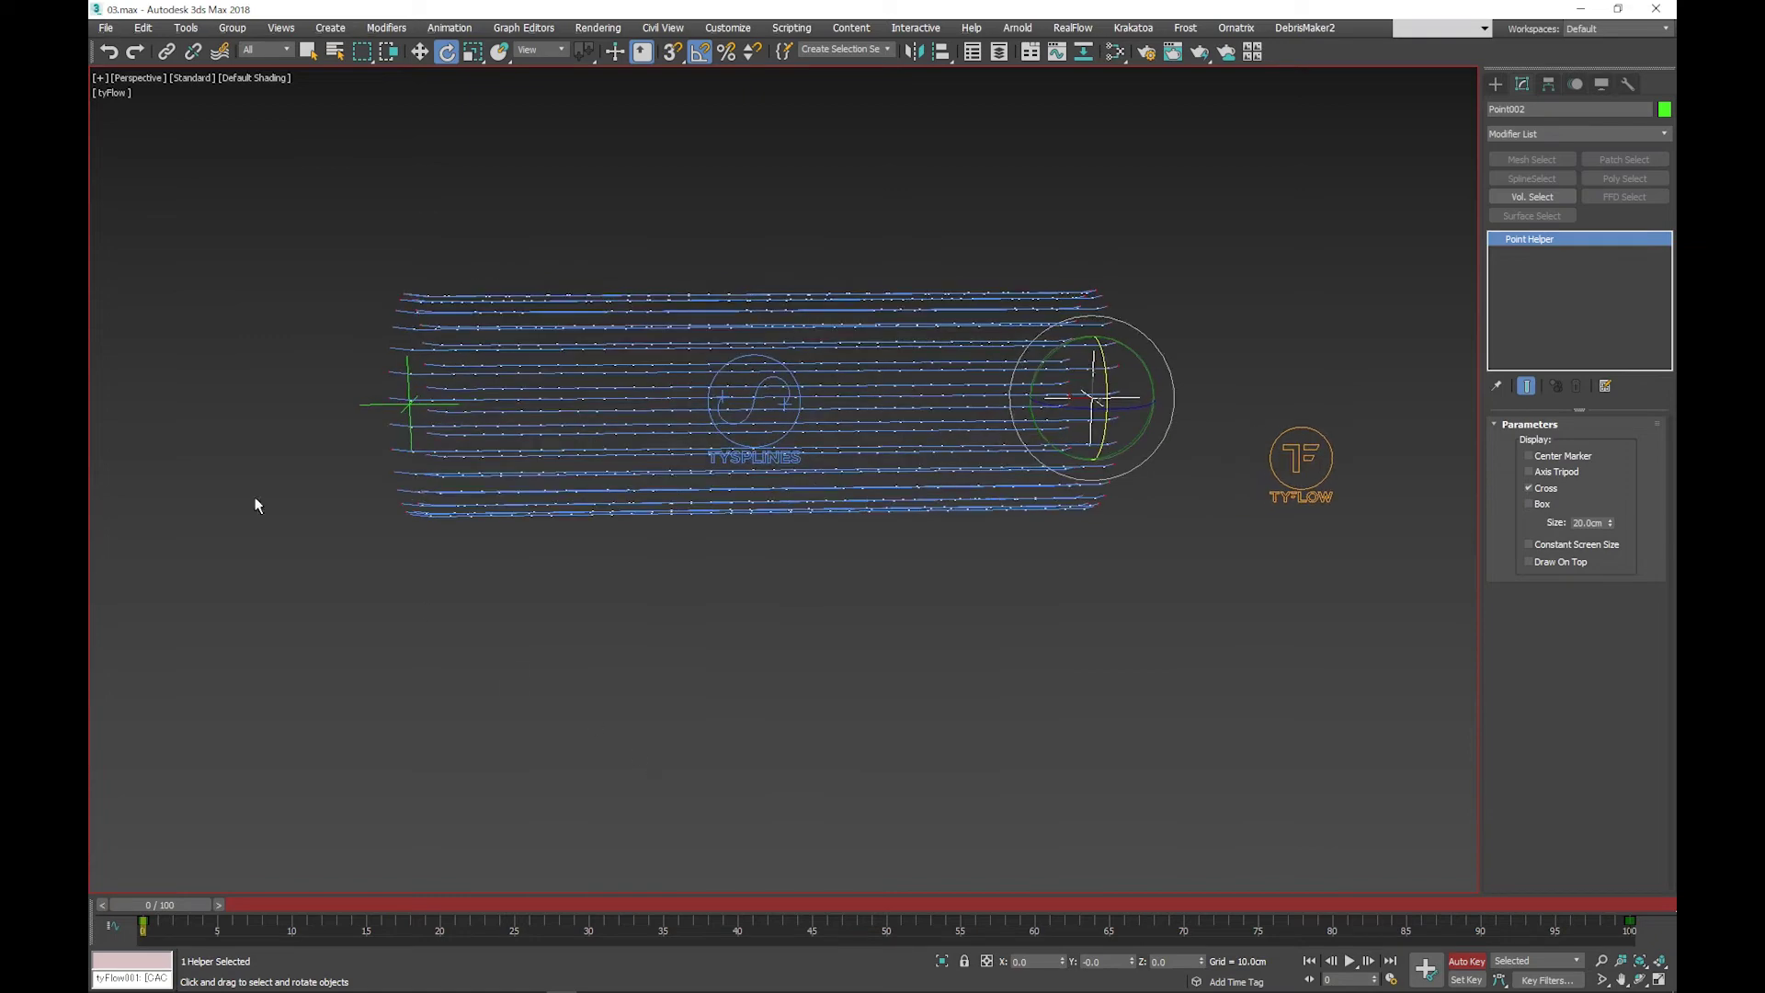
click(117, 93)
mouse_move(163, 141)
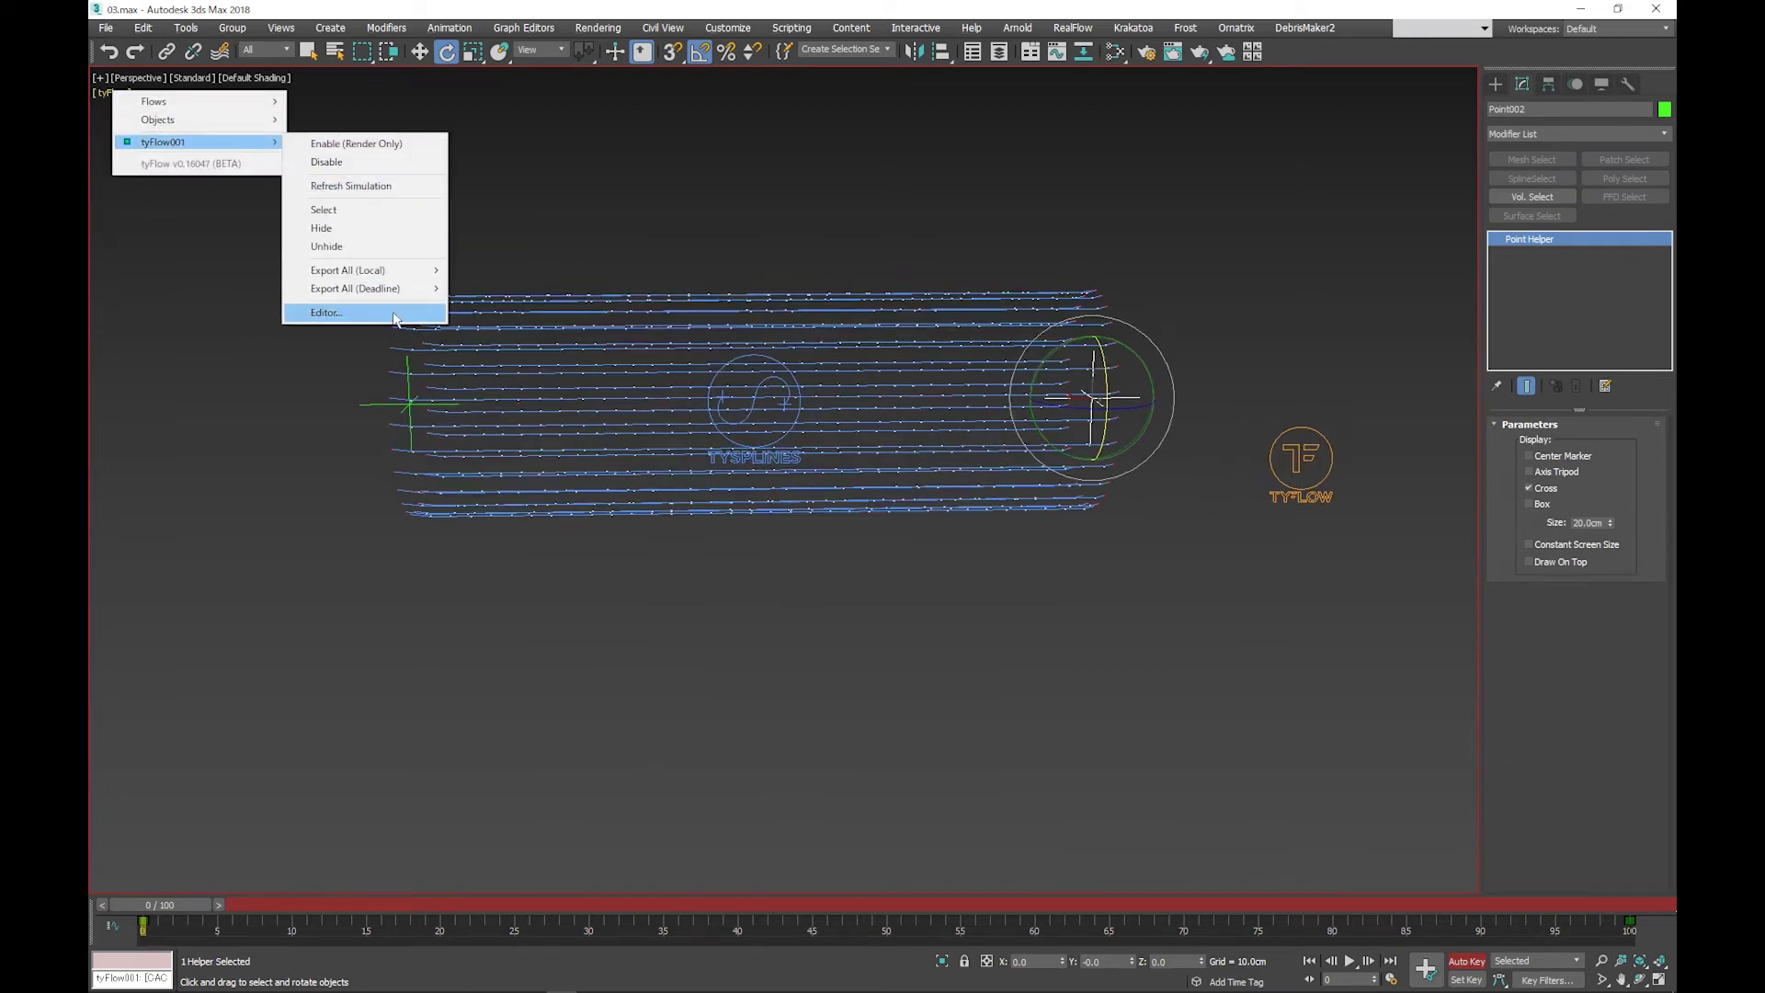
Add Object Bind atop Event_002 and pick Point002 and the left point helper as targets
click(317, 316)
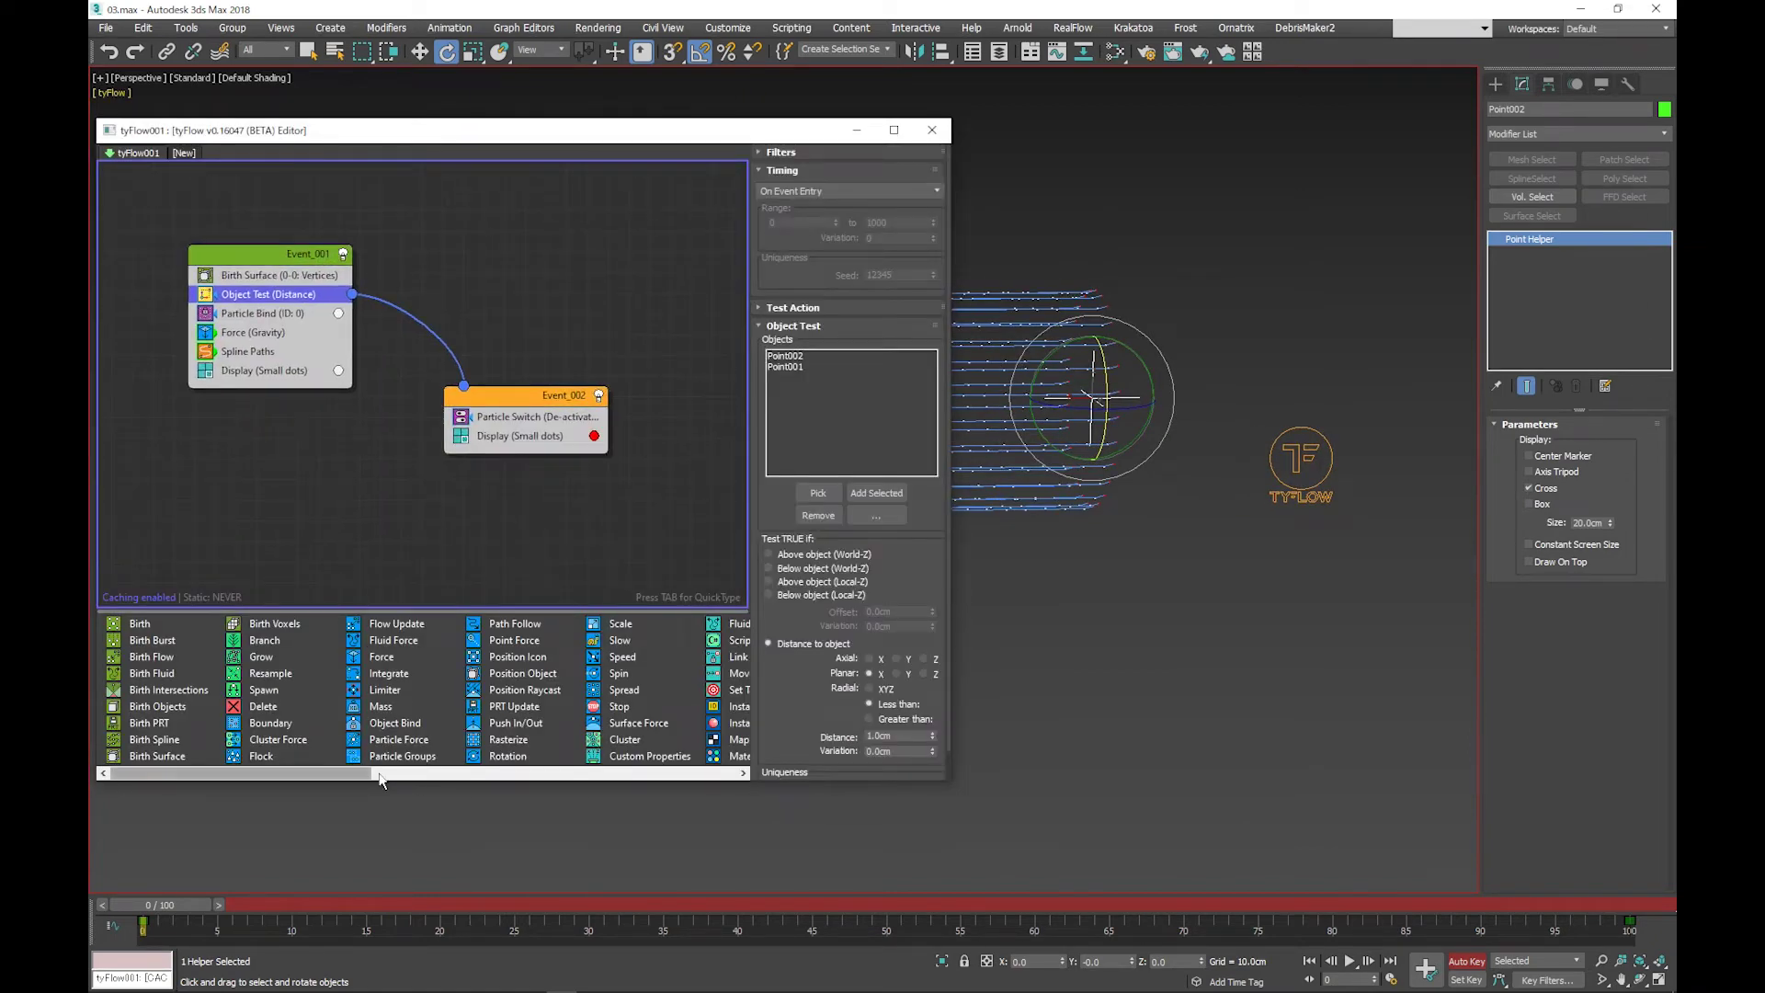
drag(391, 722, 515, 488)
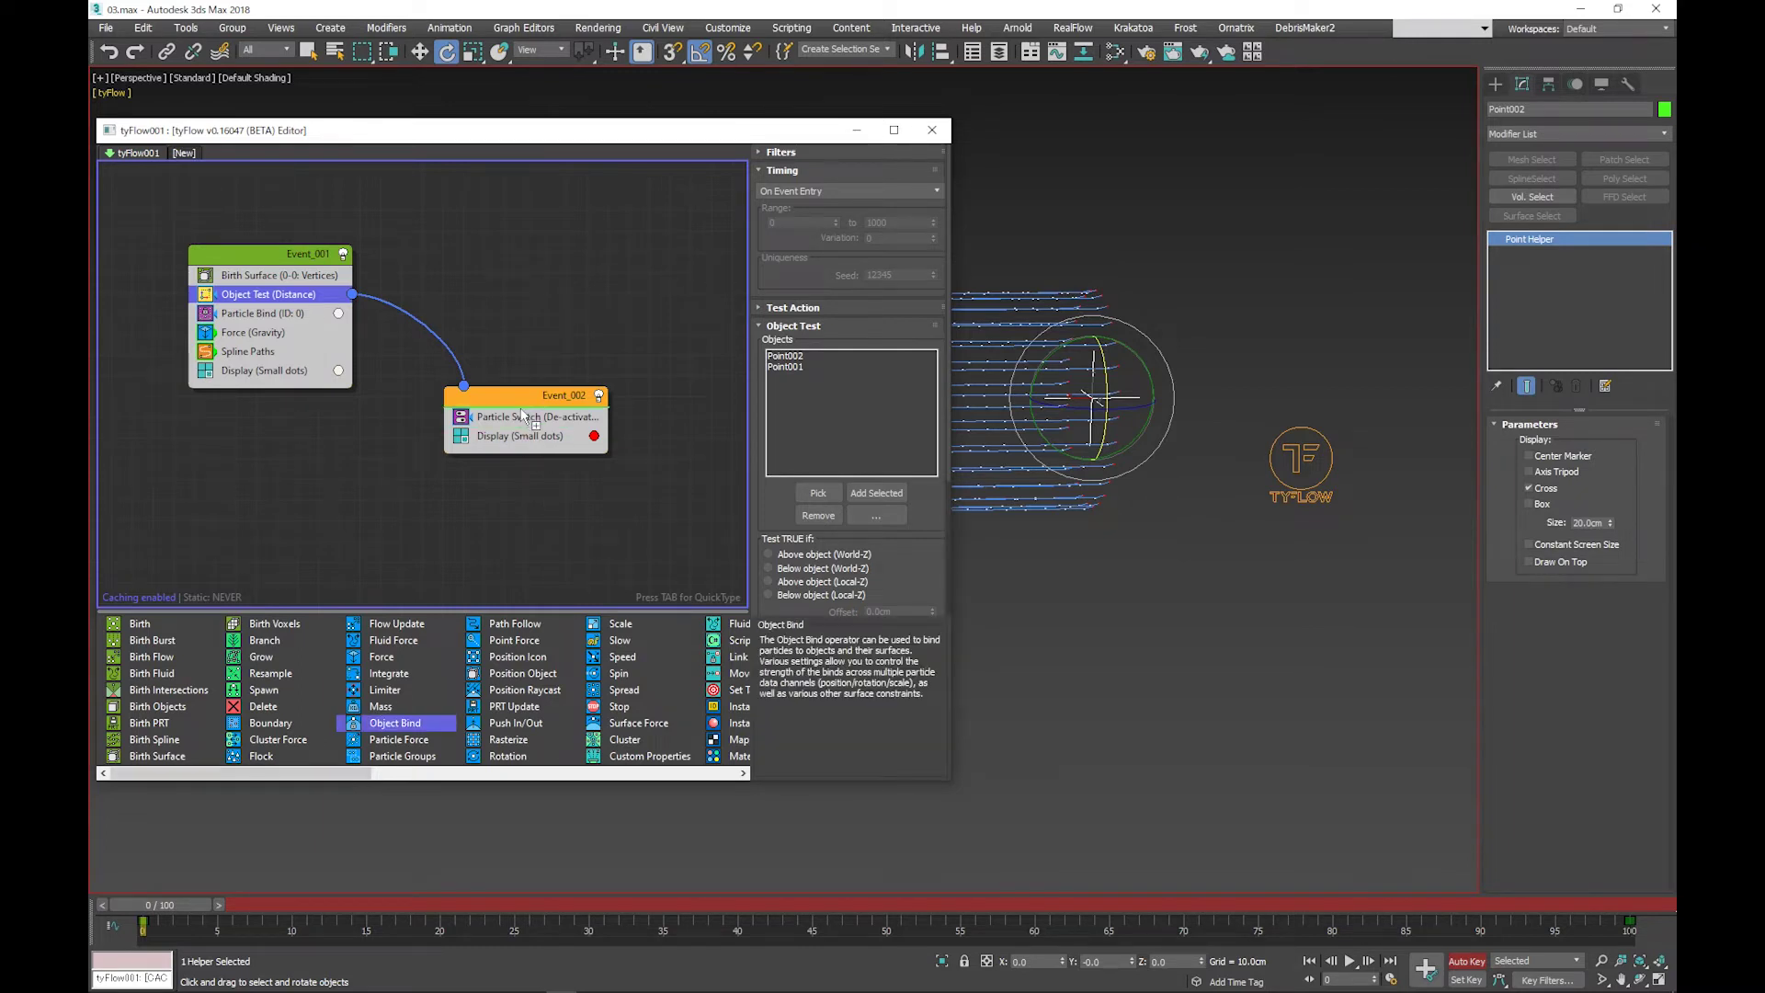
drag(534, 444, 533, 423)
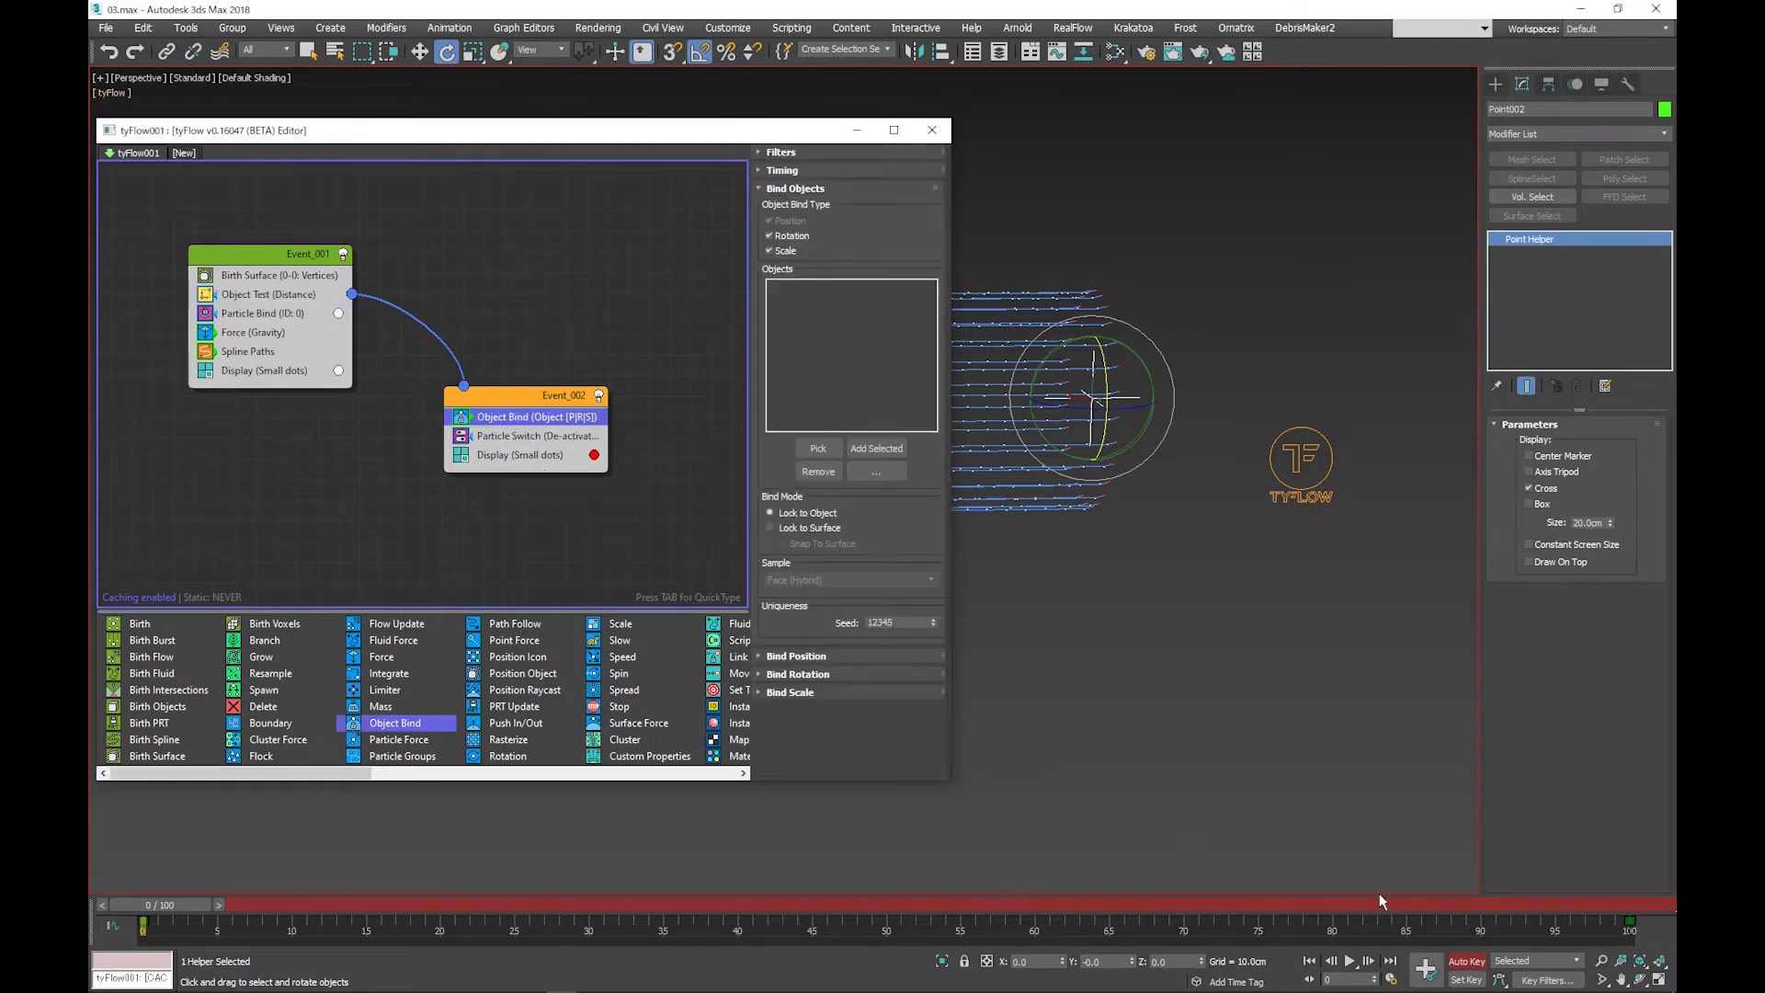
click(818, 448)
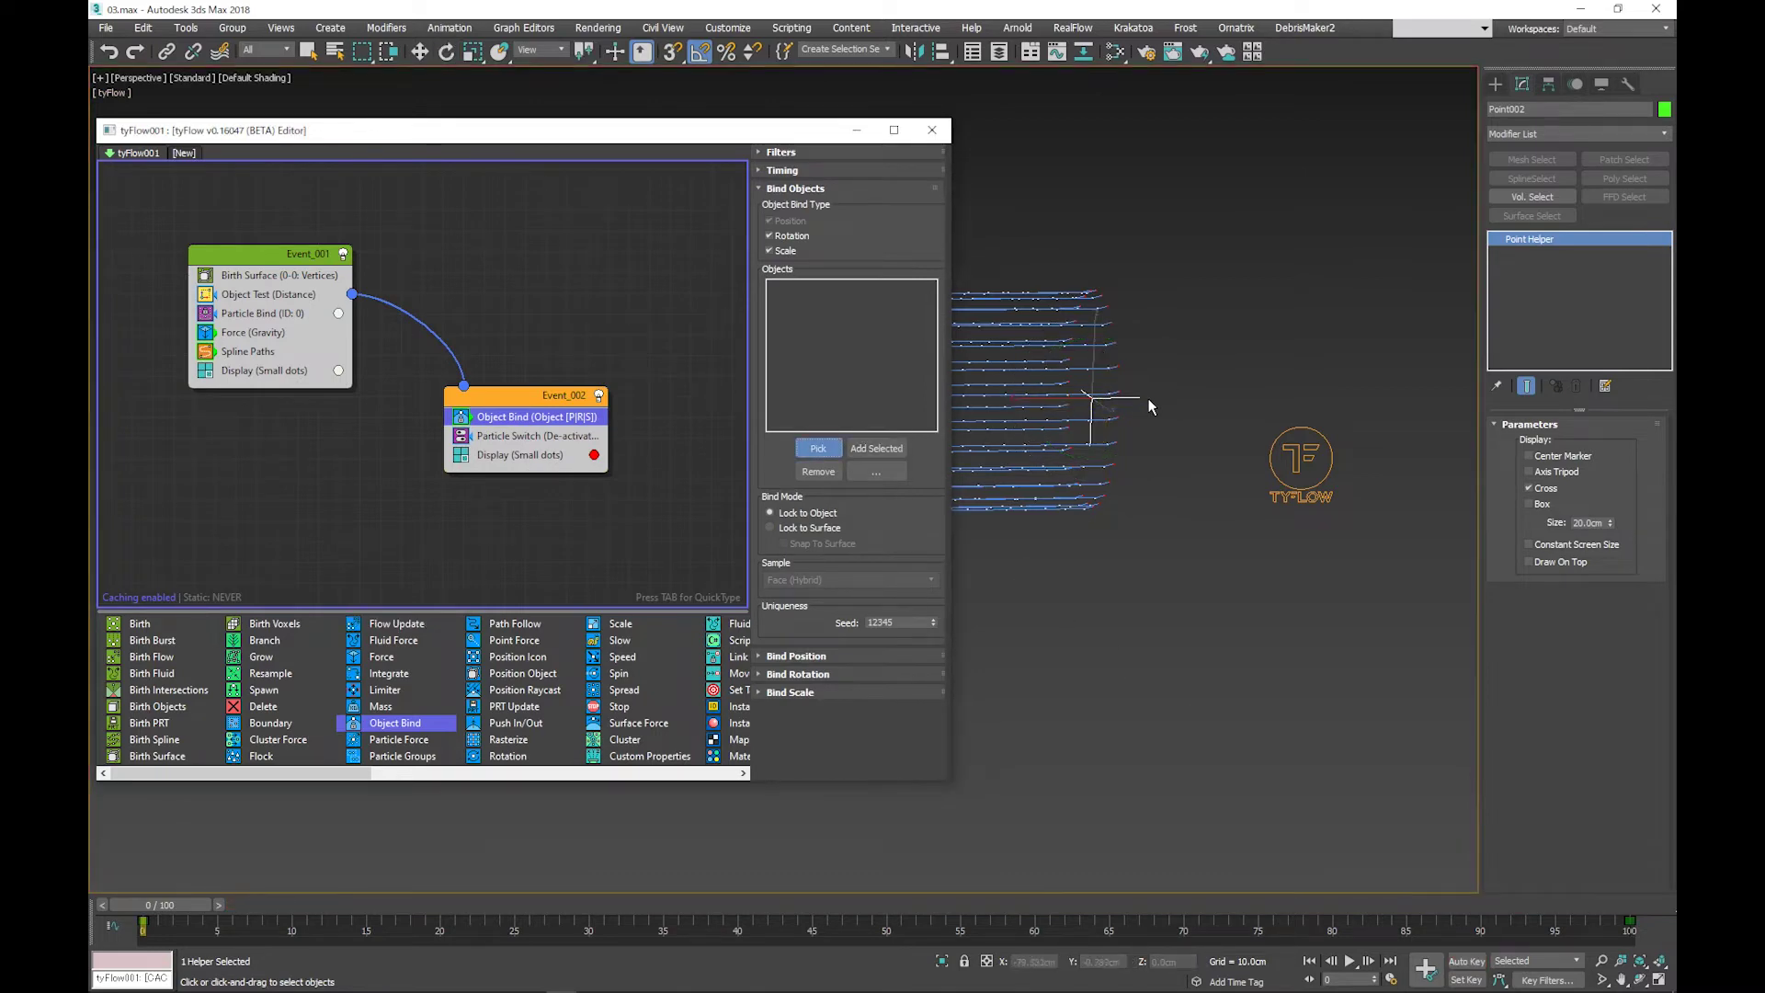
click(1136, 398)
drag(551, 130, 861, 428)
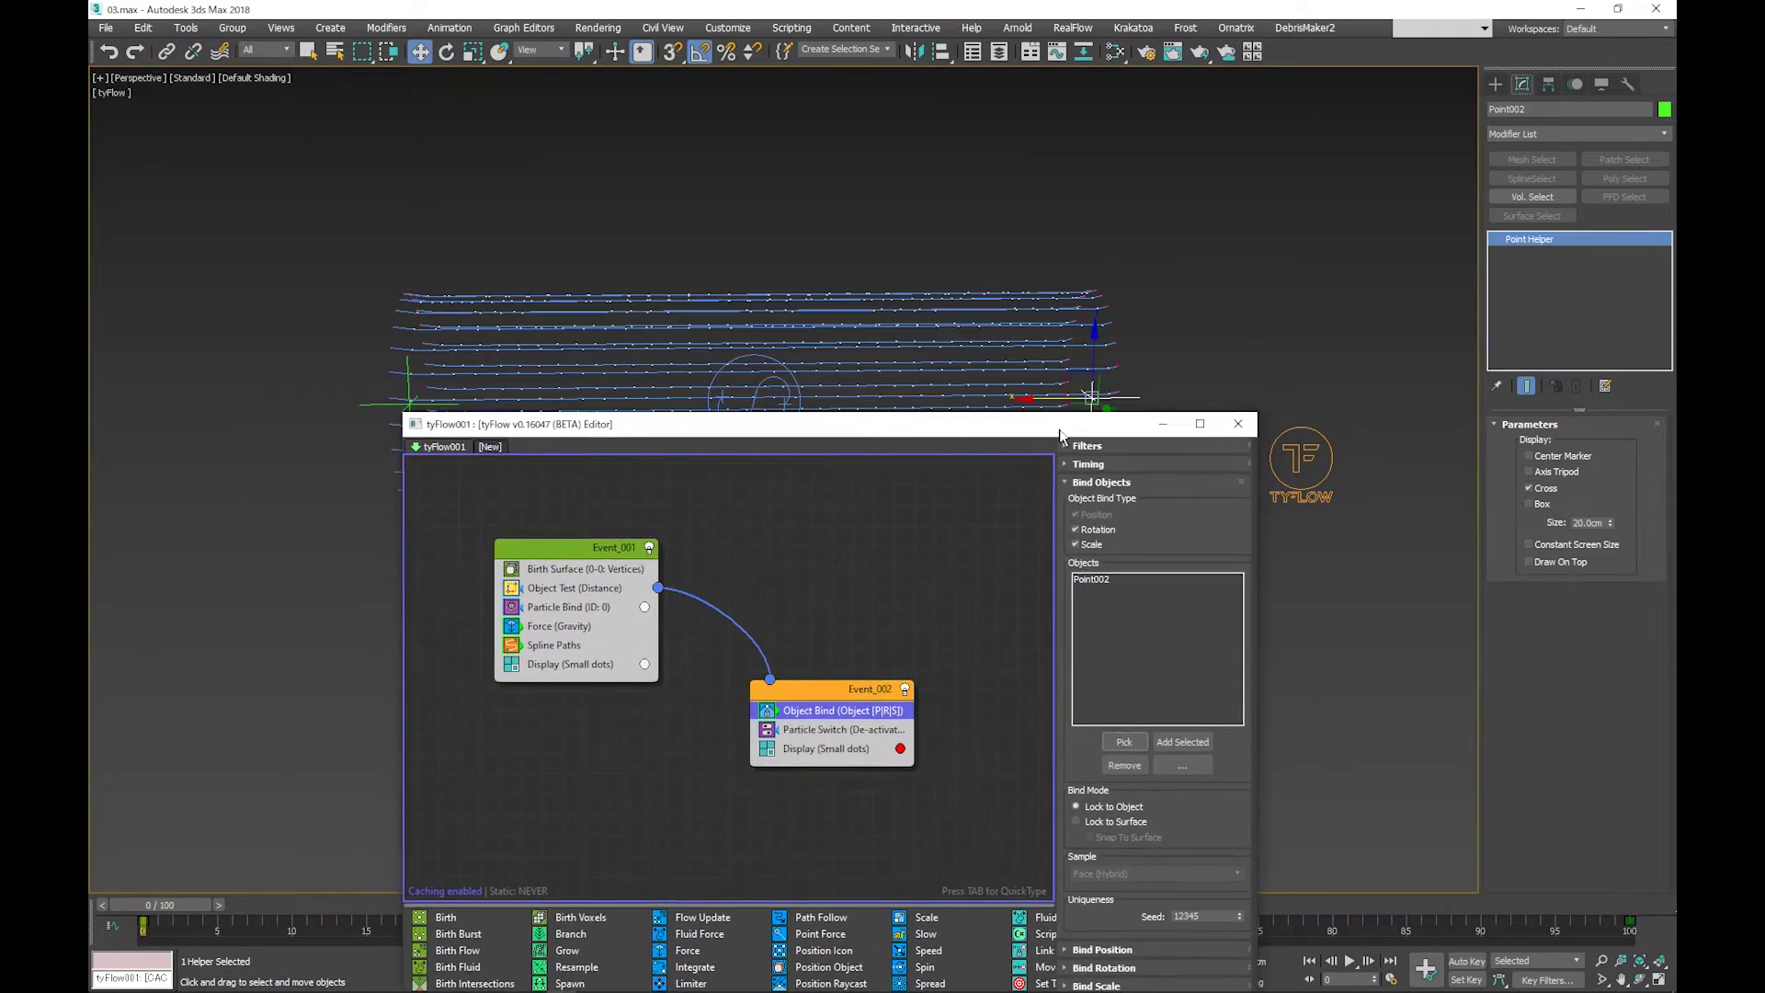
click(1124, 748)
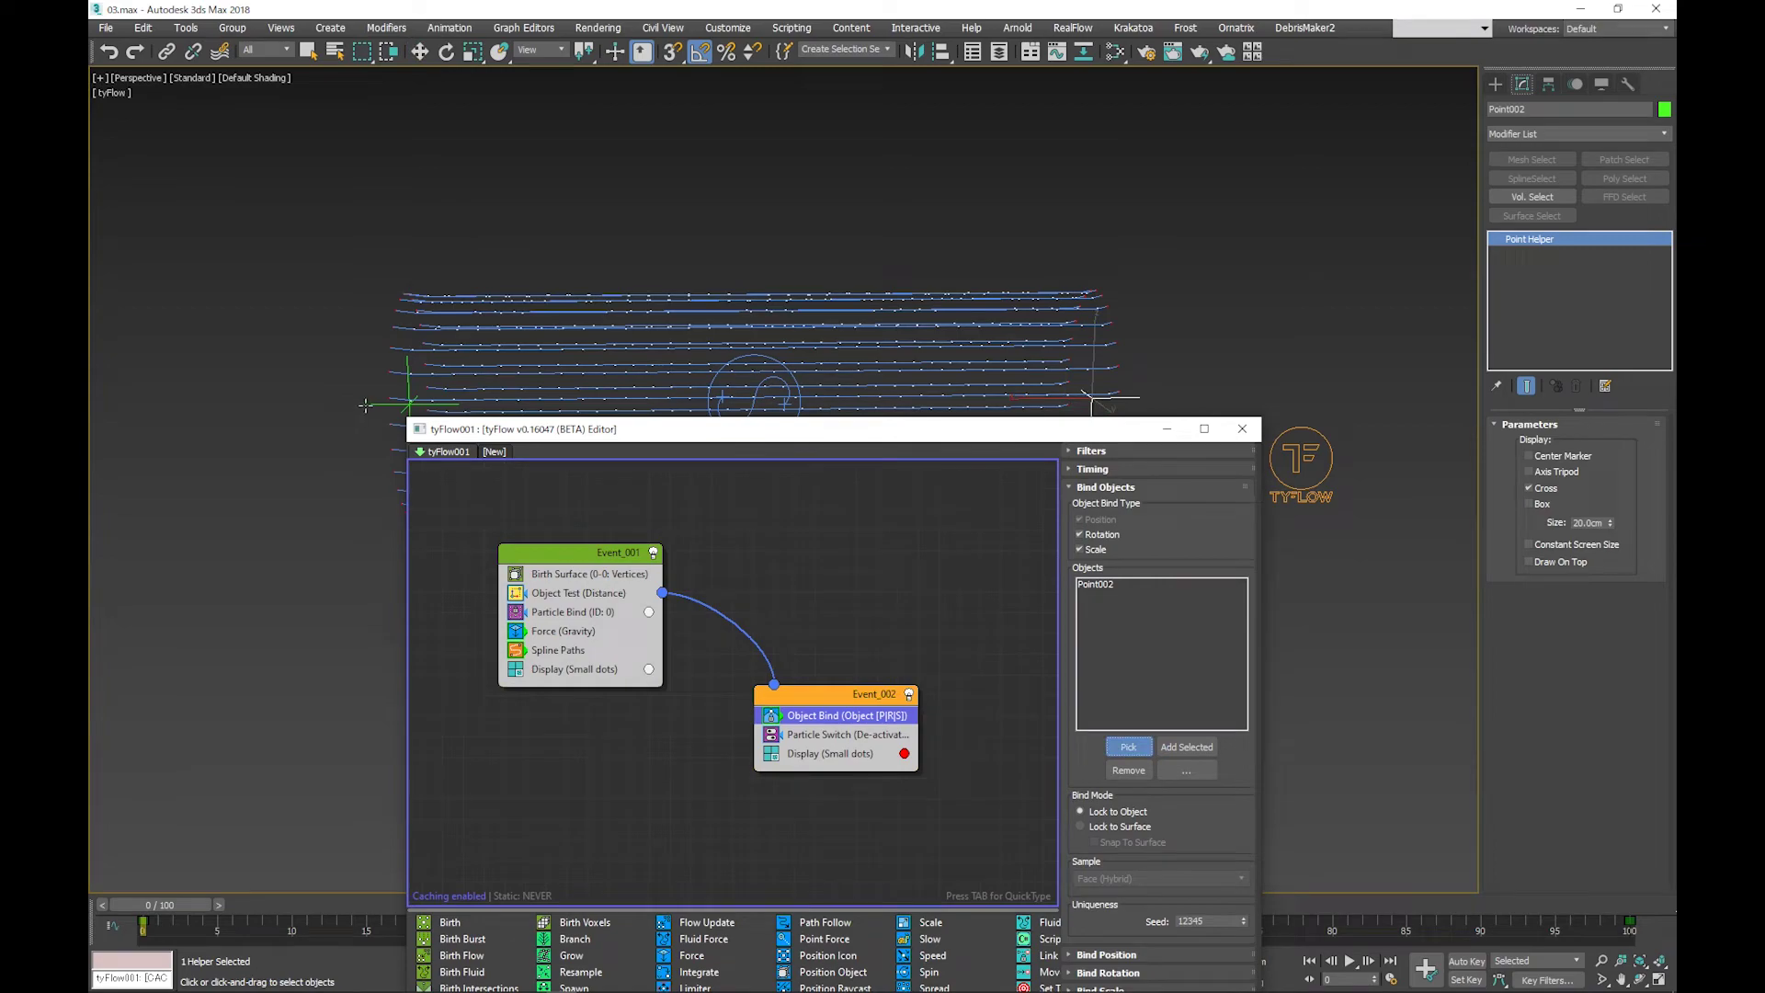
click(1242, 429)
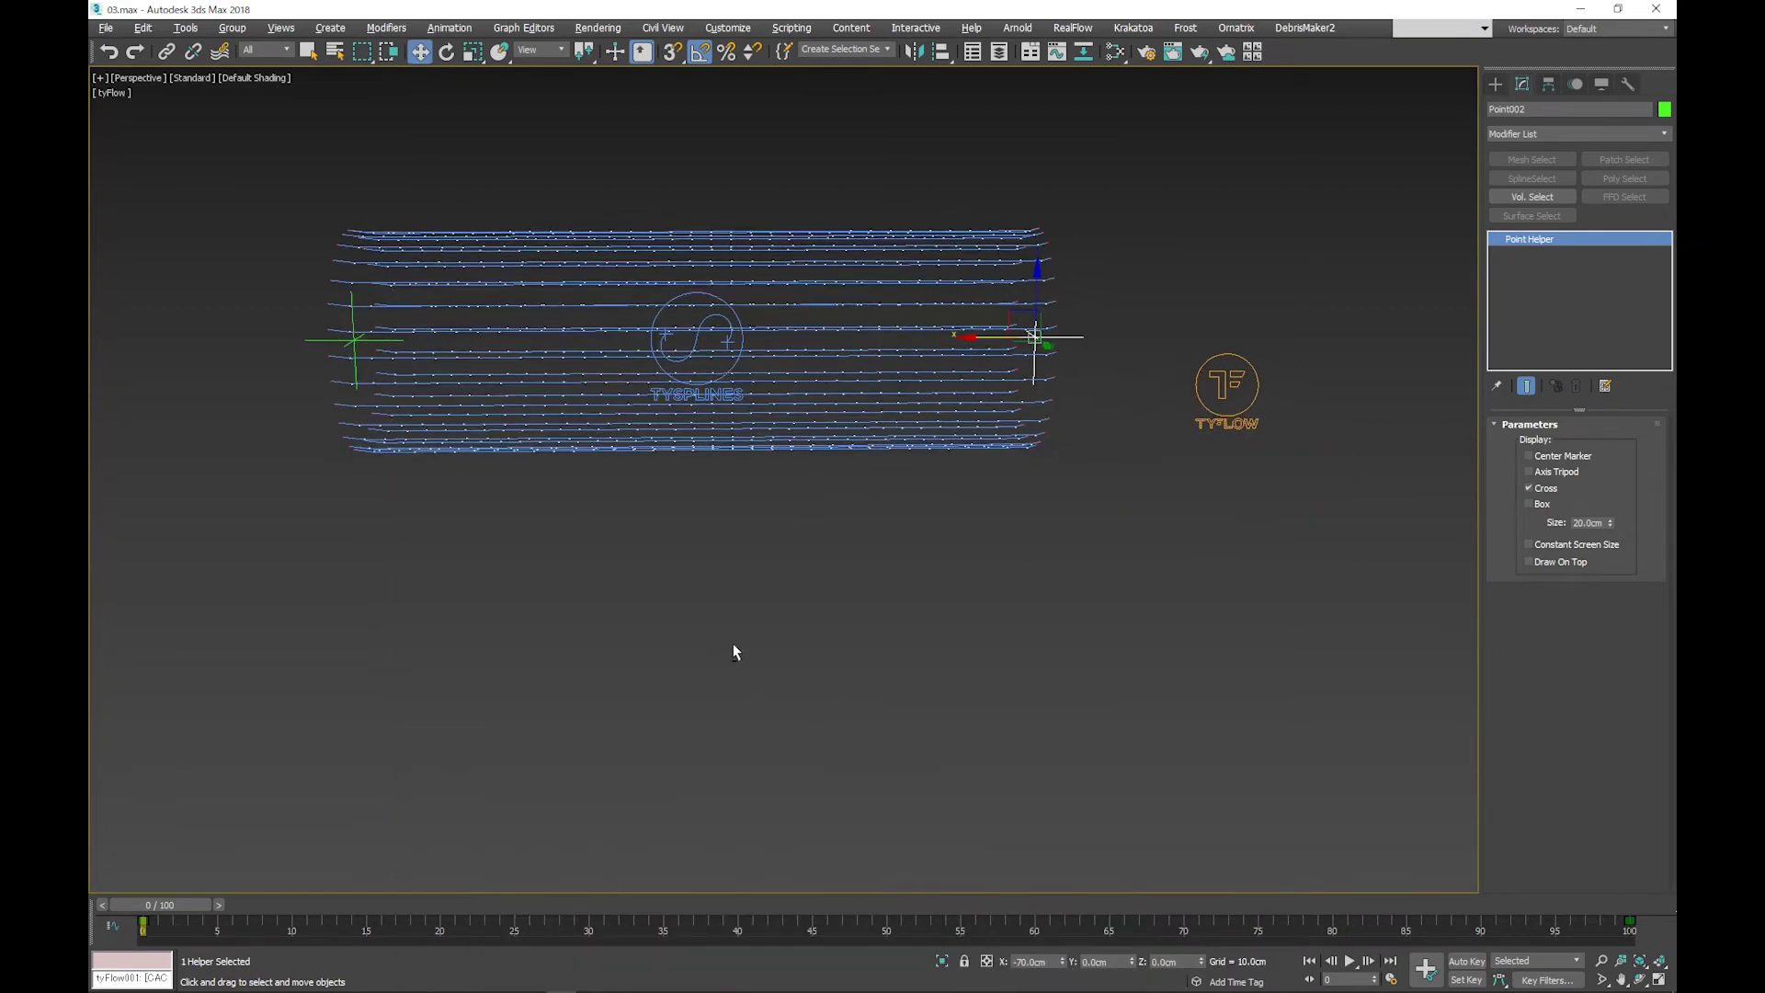
Scrub the timeline around frames 94–96 and orbit to preview the U-shaped sagging strands
mouse_move(219, 904)
mouse_down()
mouse_move(702, 907)
mouse_move(1567, 850)
mouse_up()
alt+middle_drag(1193, 640, 1052, 635)
scroll(1084, 583, up, 5)
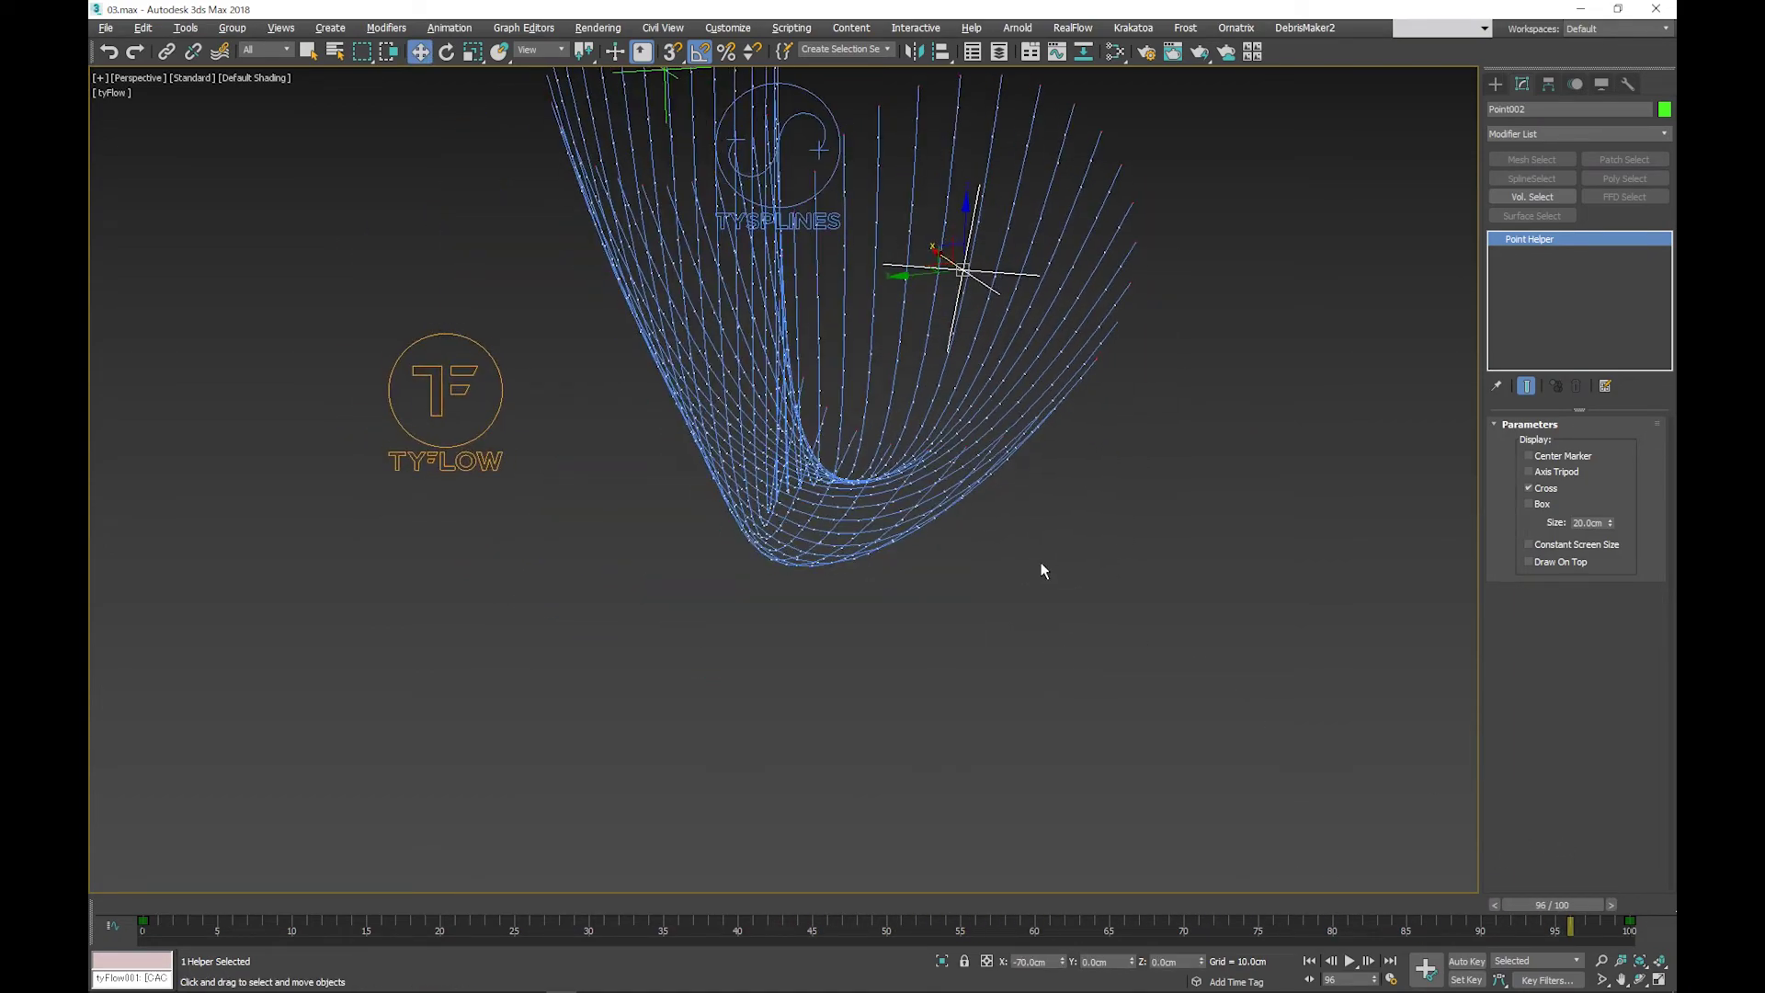
mouse_move(150, 897)
mouse_down()
mouse_move(1108, 892)
mouse_move(1513, 834)
mouse_up()
key(w)
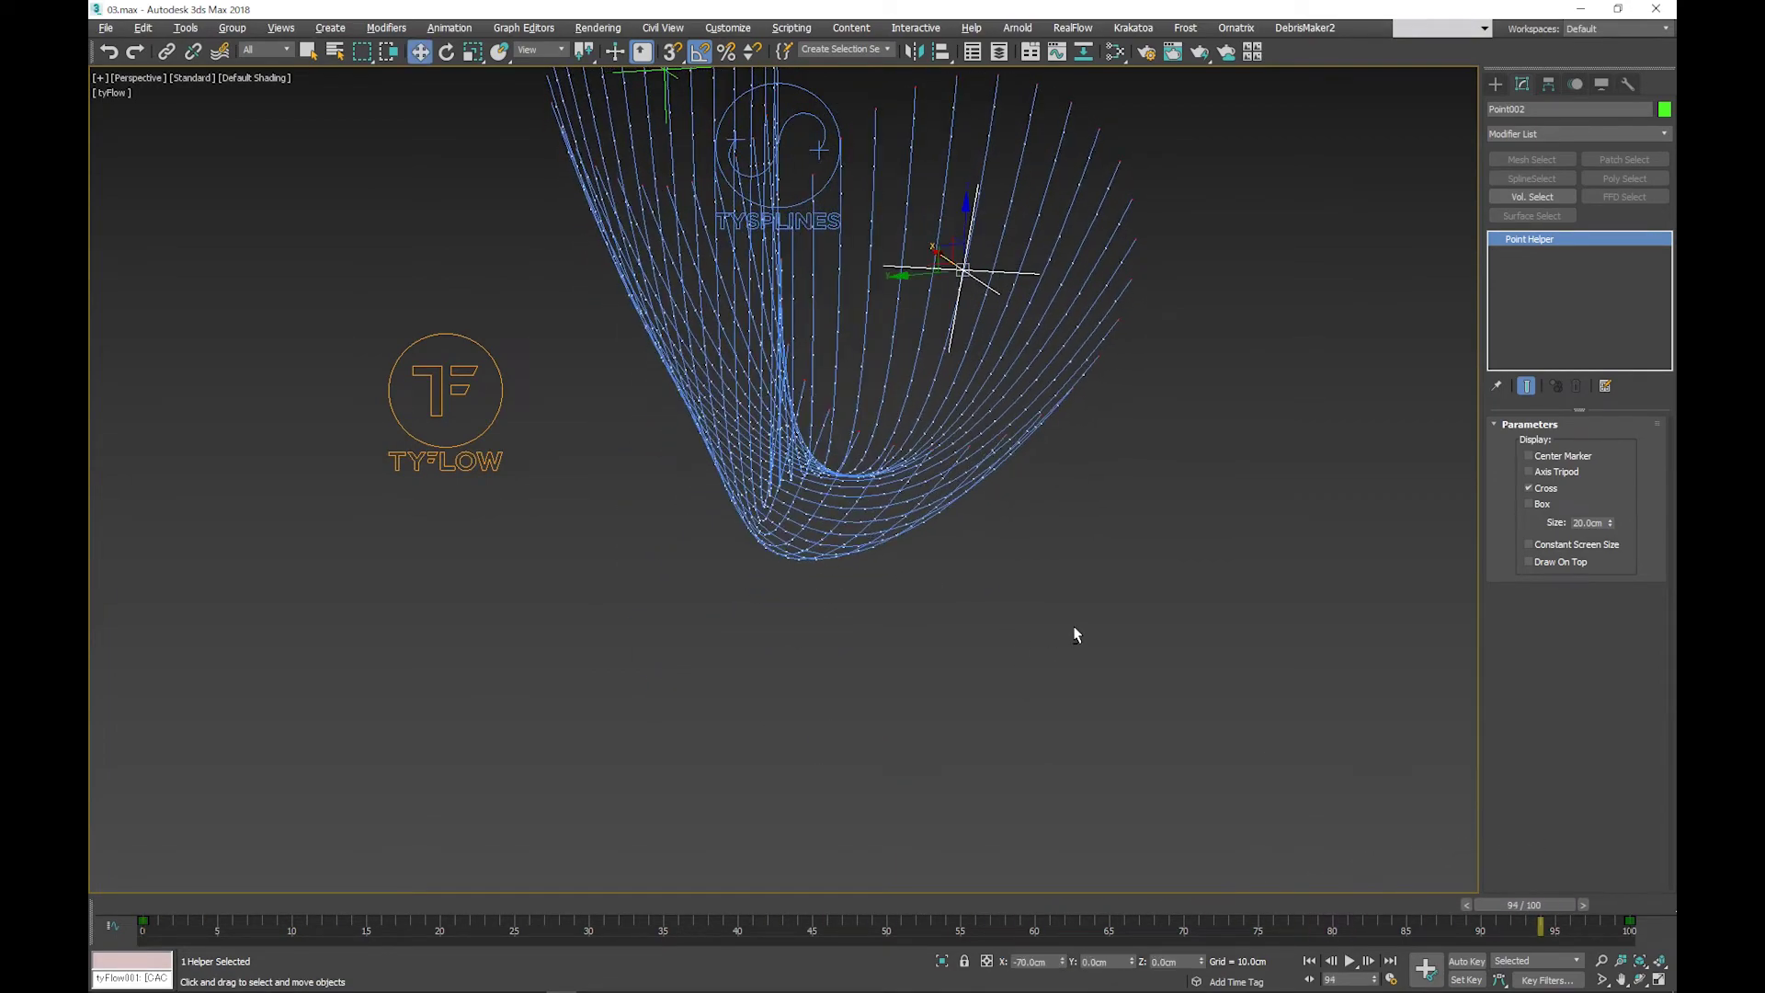
alt+middle_drag(1050, 627, 1140, 605)
scroll(1140, 605, down, 5)
alt+middle_drag(1067, 673, 824, 477)
click(824, 477)
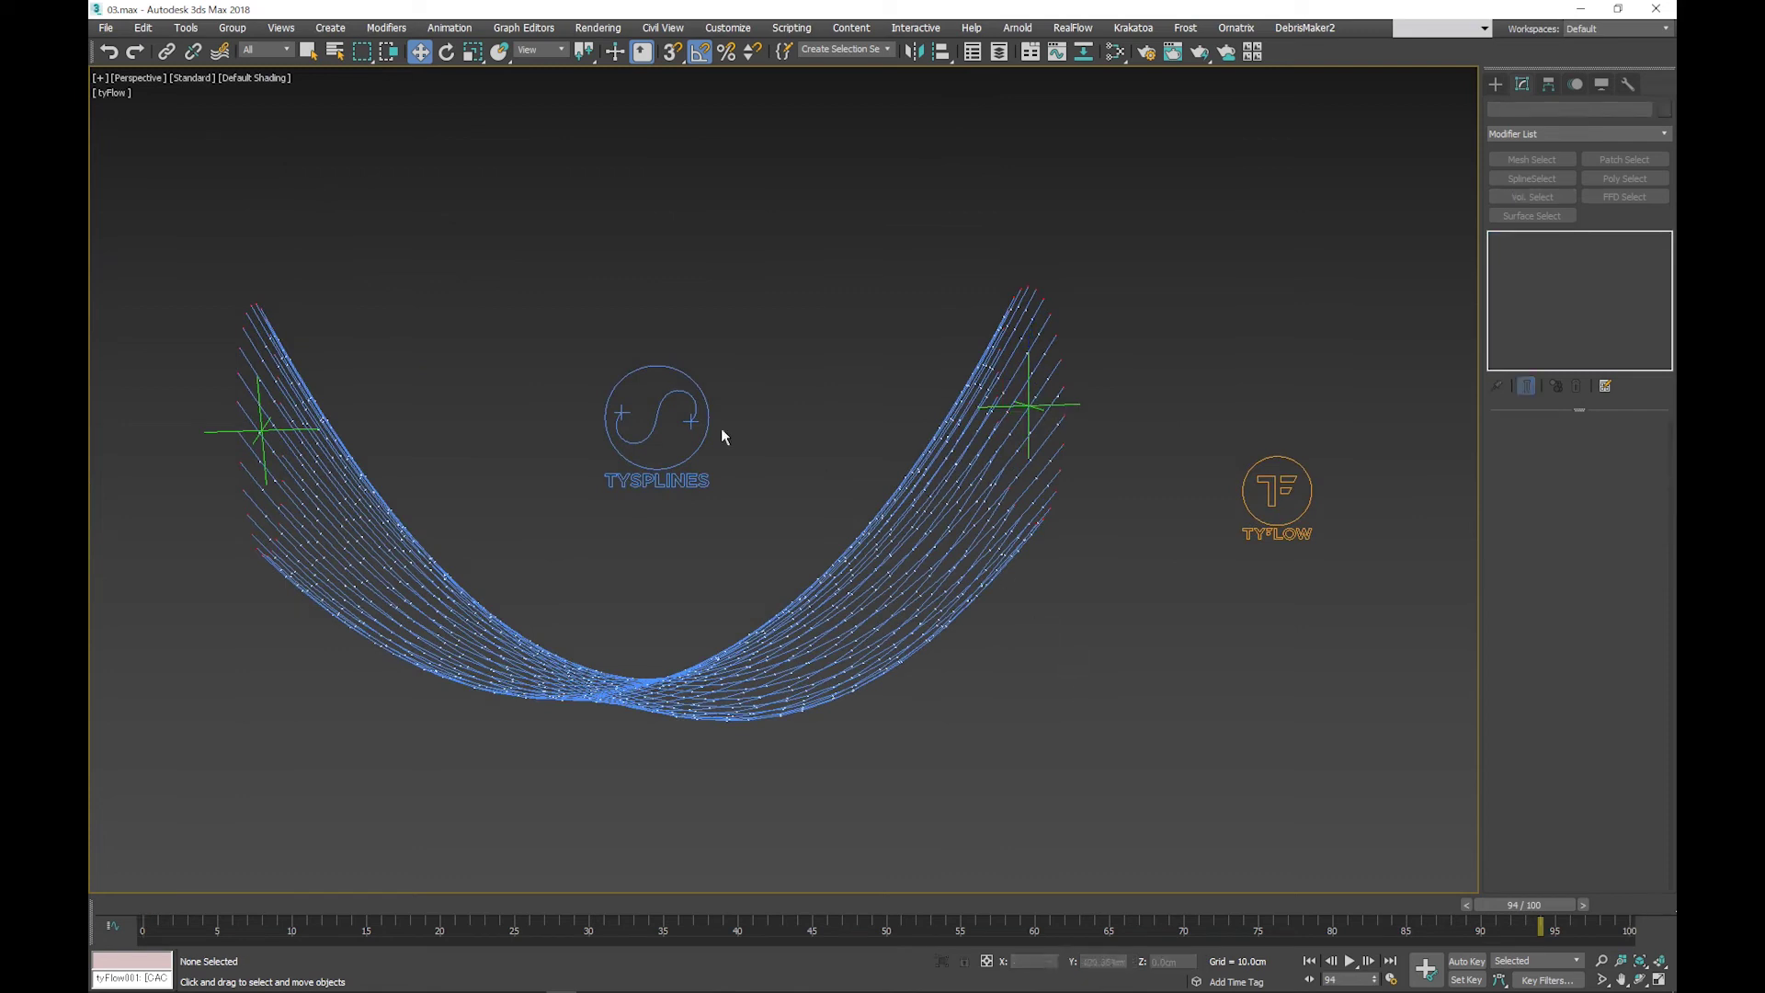
Disable Event_001 in the tyFlow001 editor
click(128, 96)
mouse_move(193, 146)
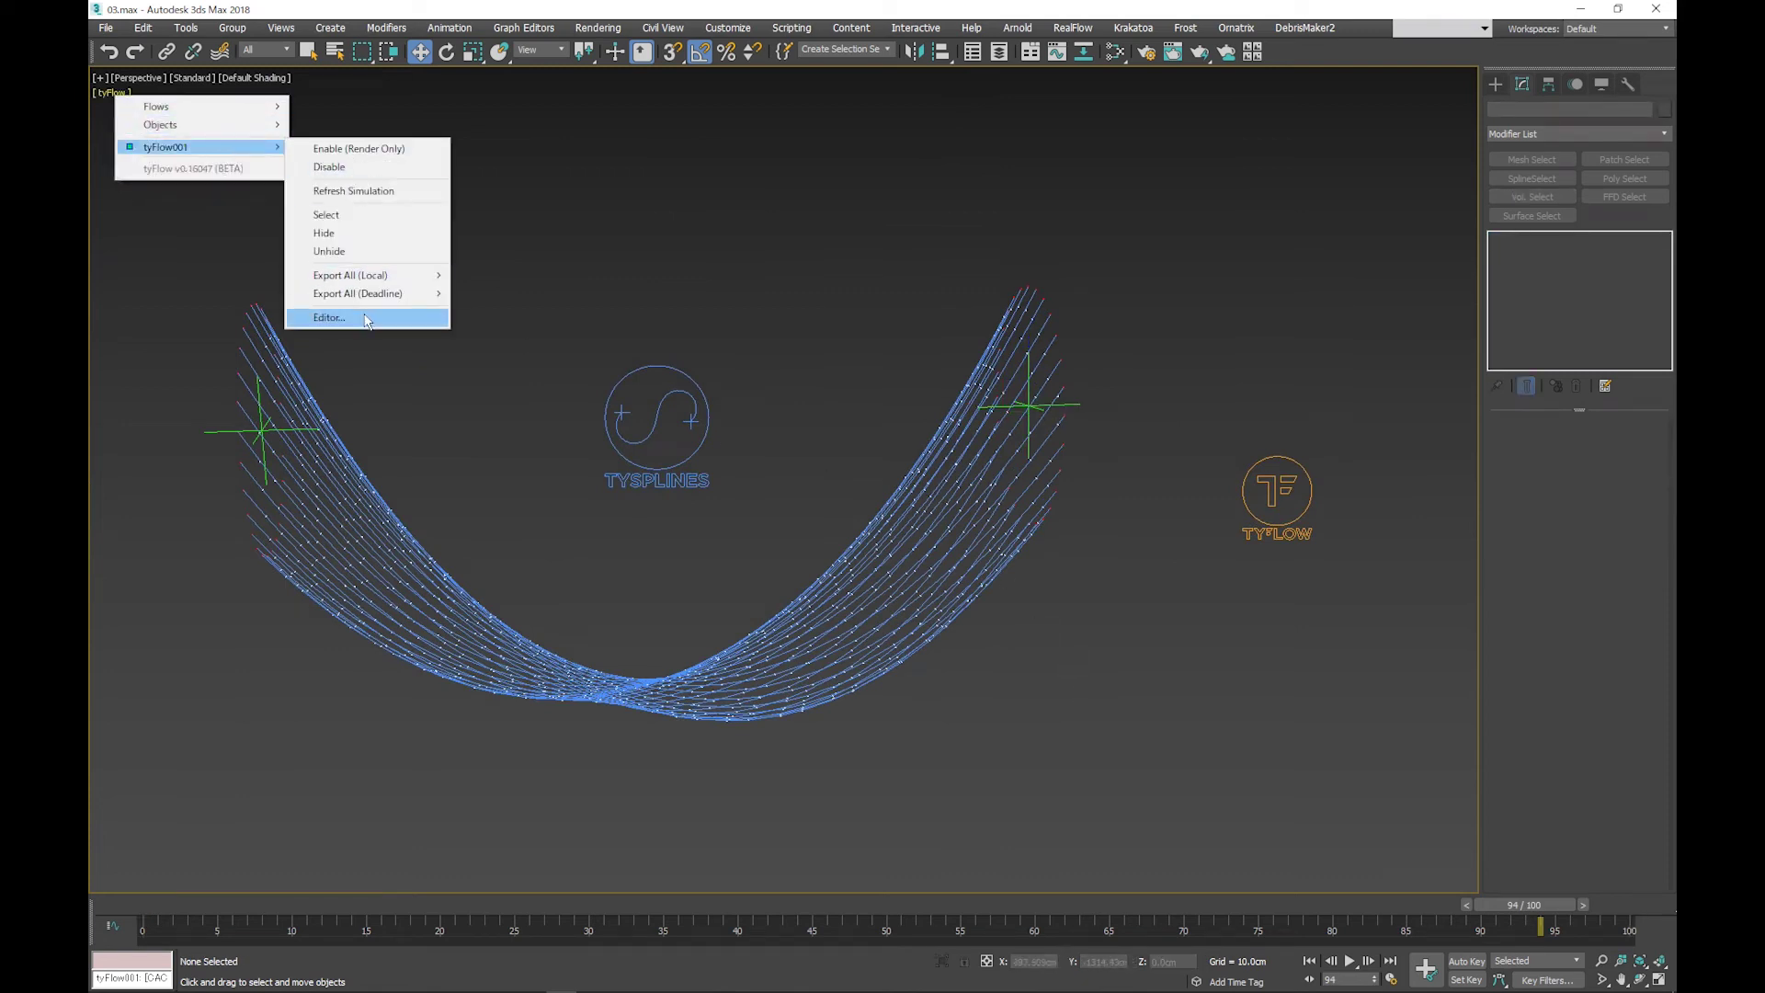
click(382, 317)
click(653, 552)
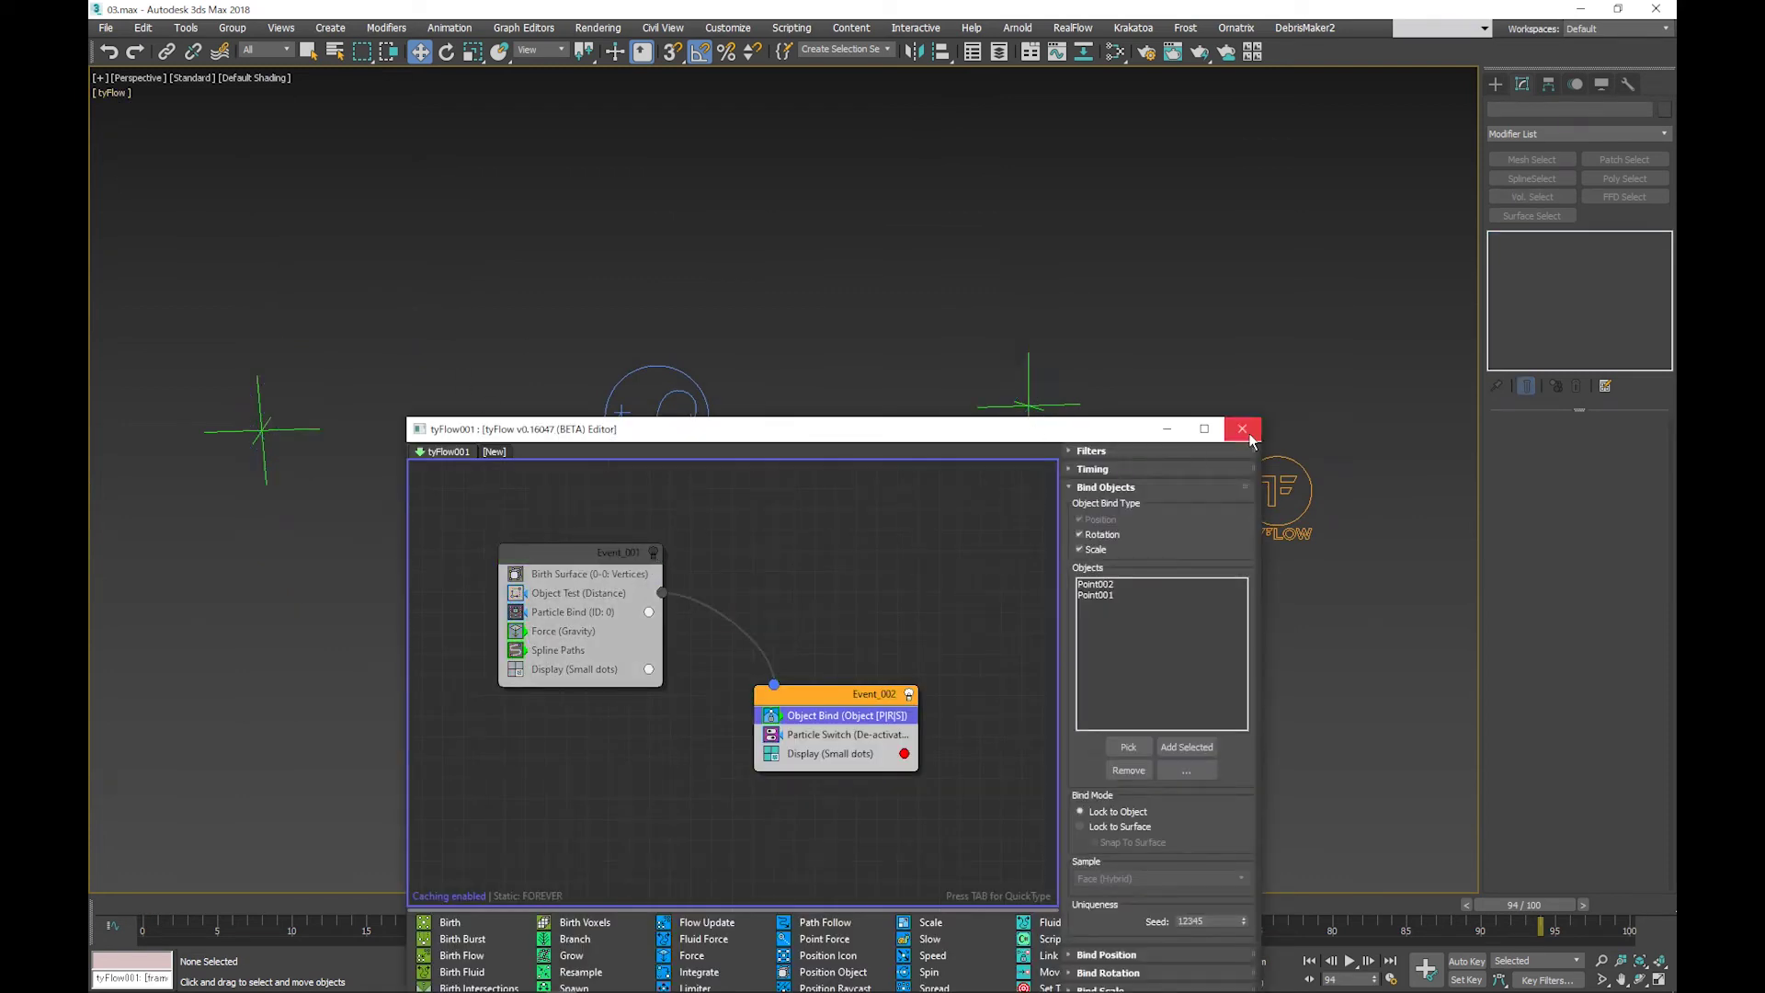
click(1242, 428)
Select Point002, turn on Auto Key and switch to the rotate tool
scroll(1105, 476, down, 2)
click(1066, 421)
click(1465, 962)
click(447, 53)
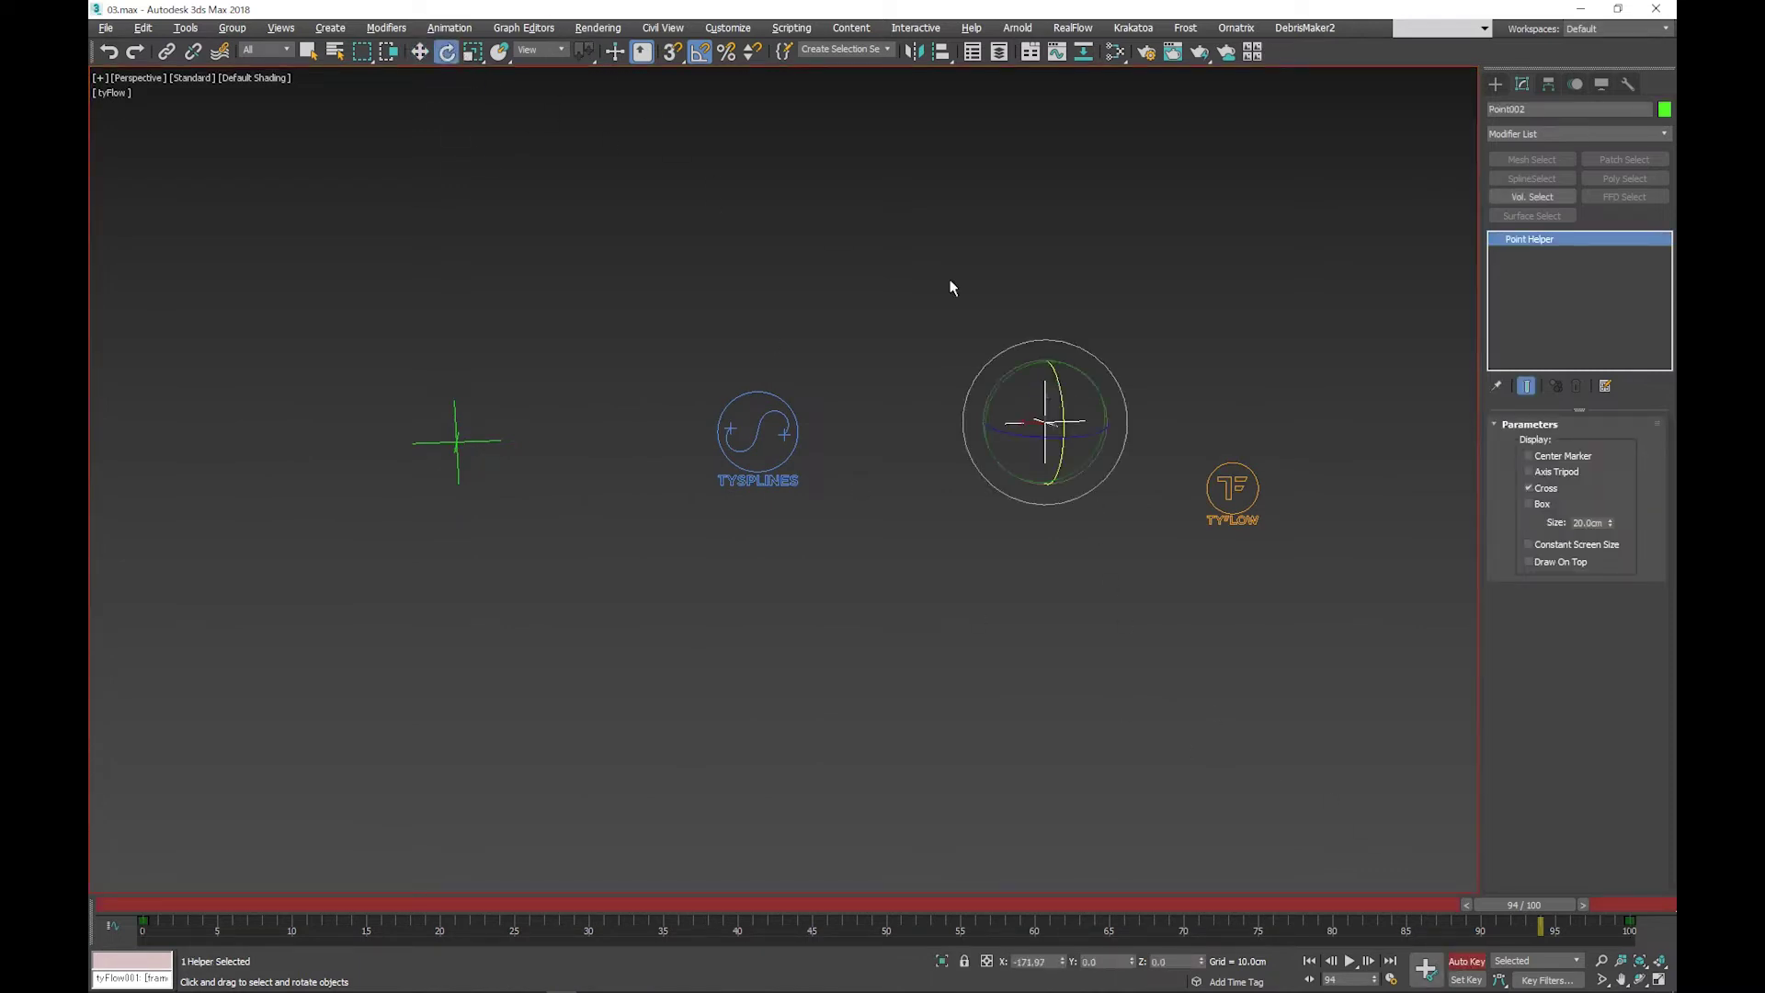
Rotate Point002 and Point001 about X and shift their keys to frame 100
drag(1062, 403, 1059, 376)
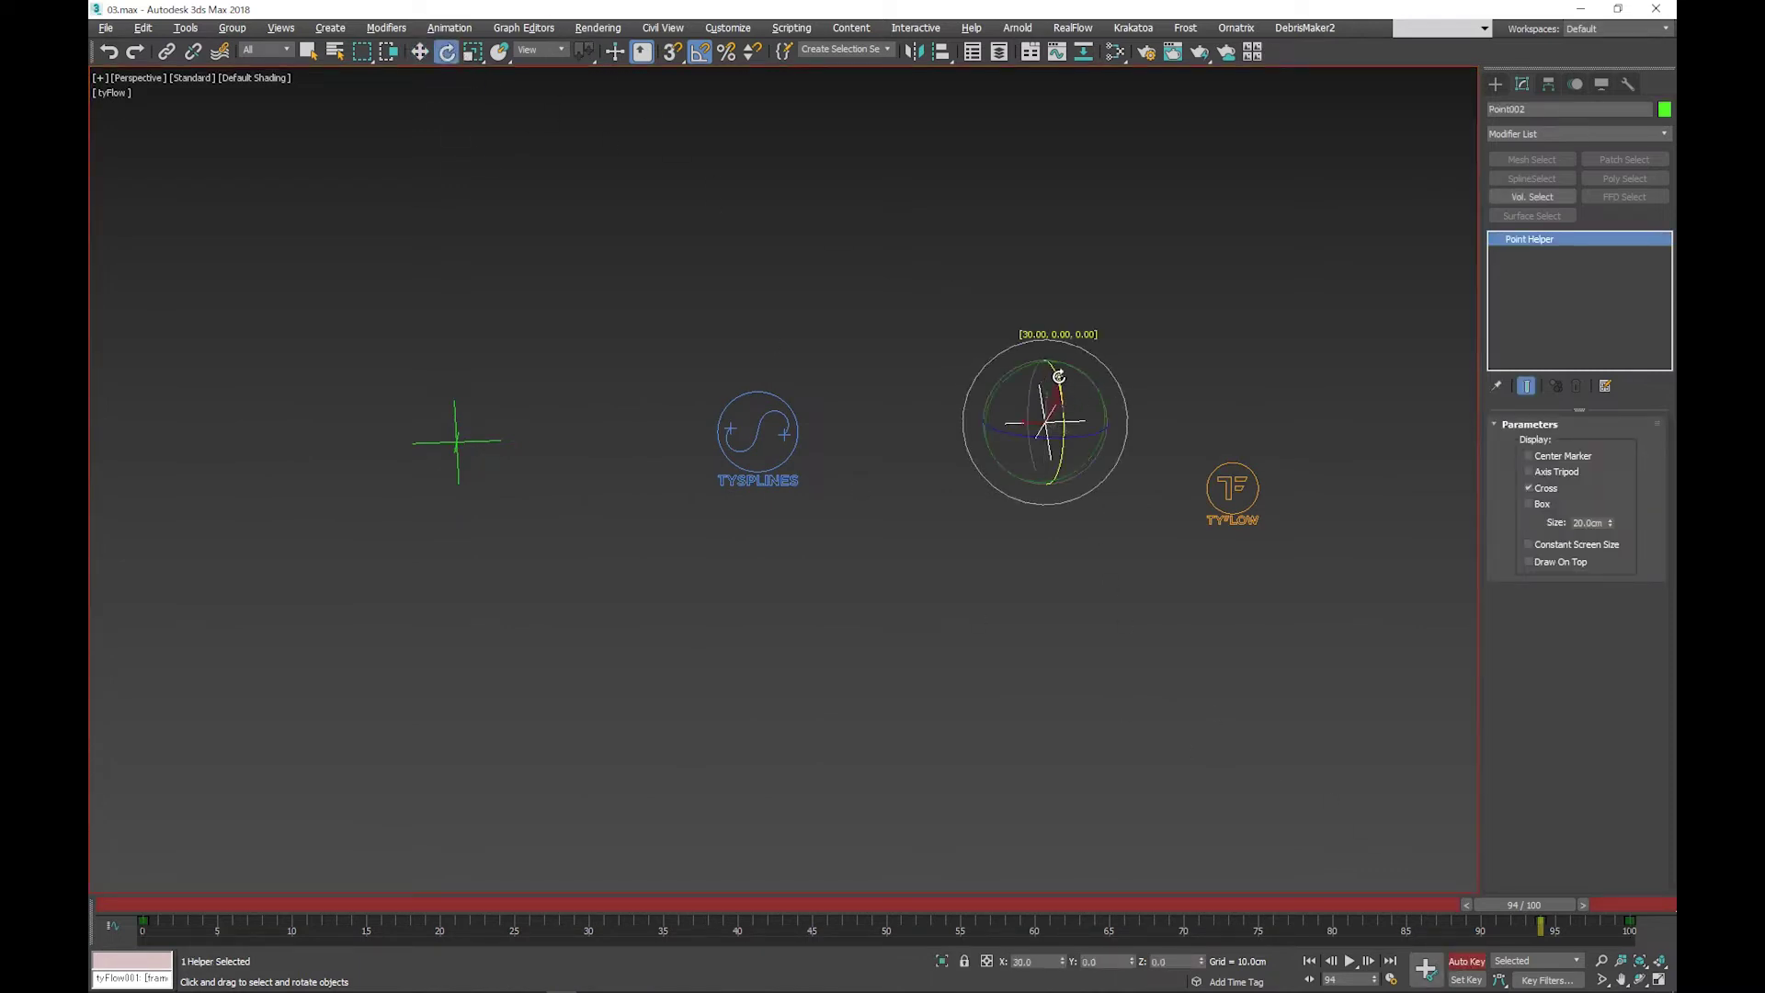
click(444, 449)
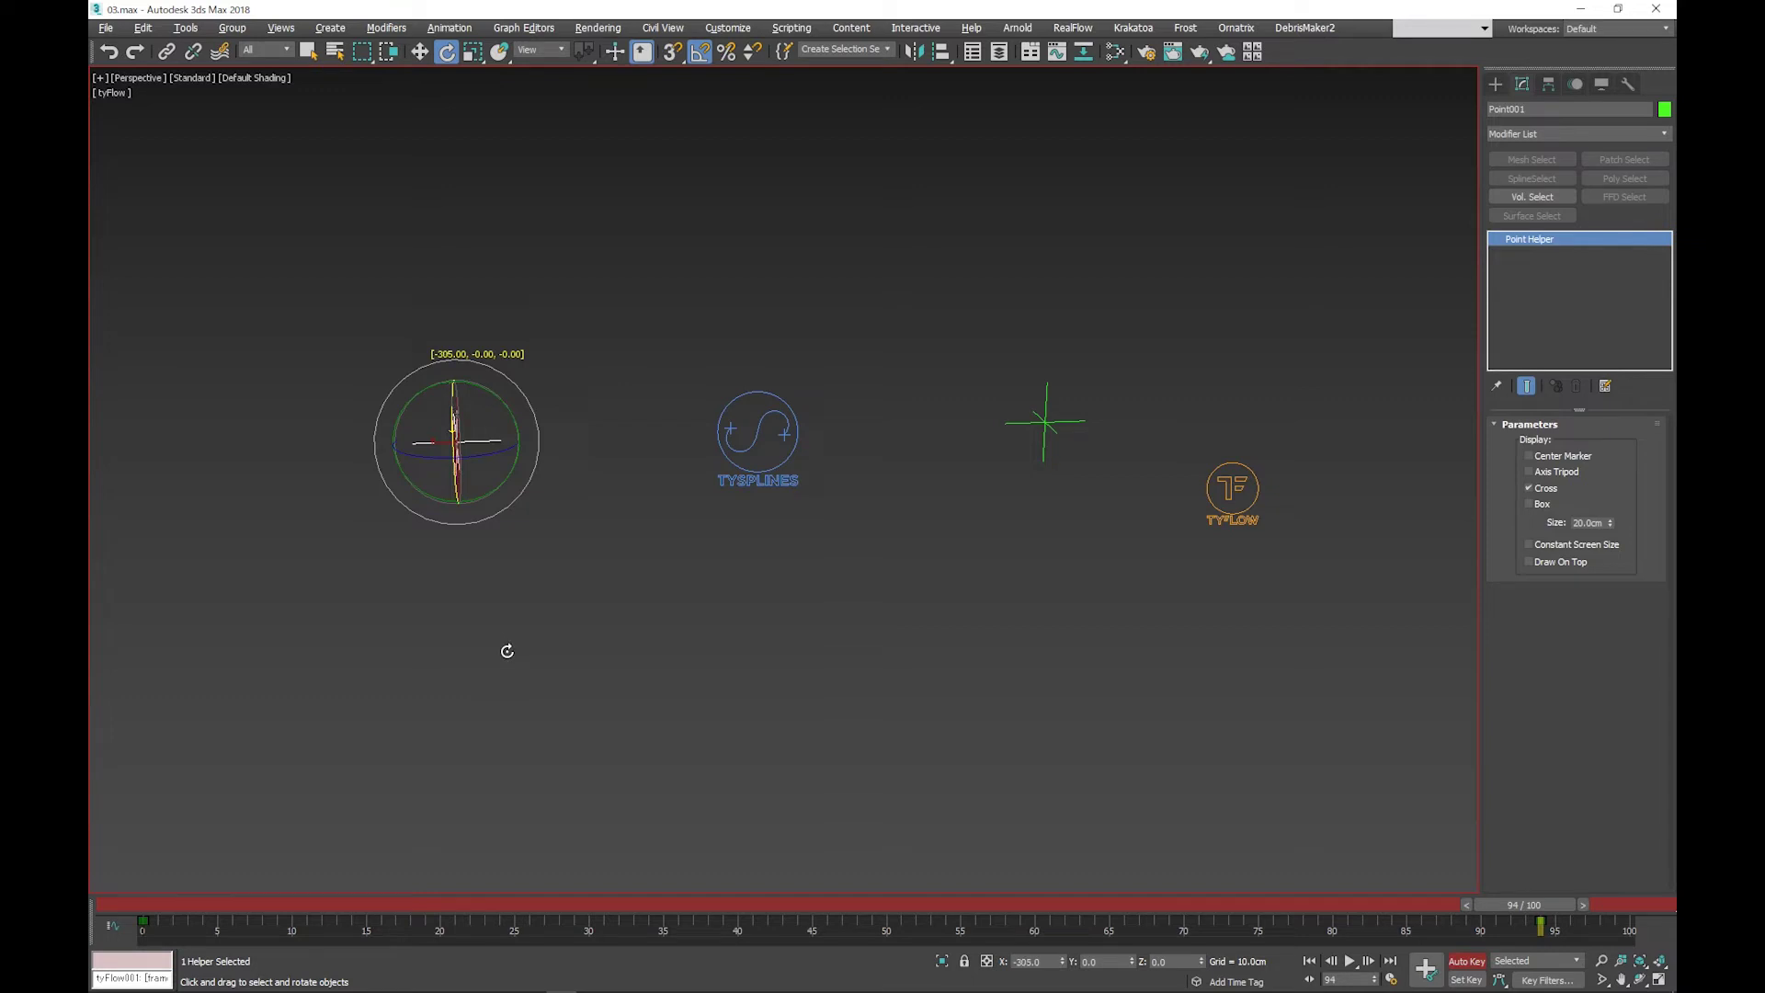
ctrl+click(986, 480)
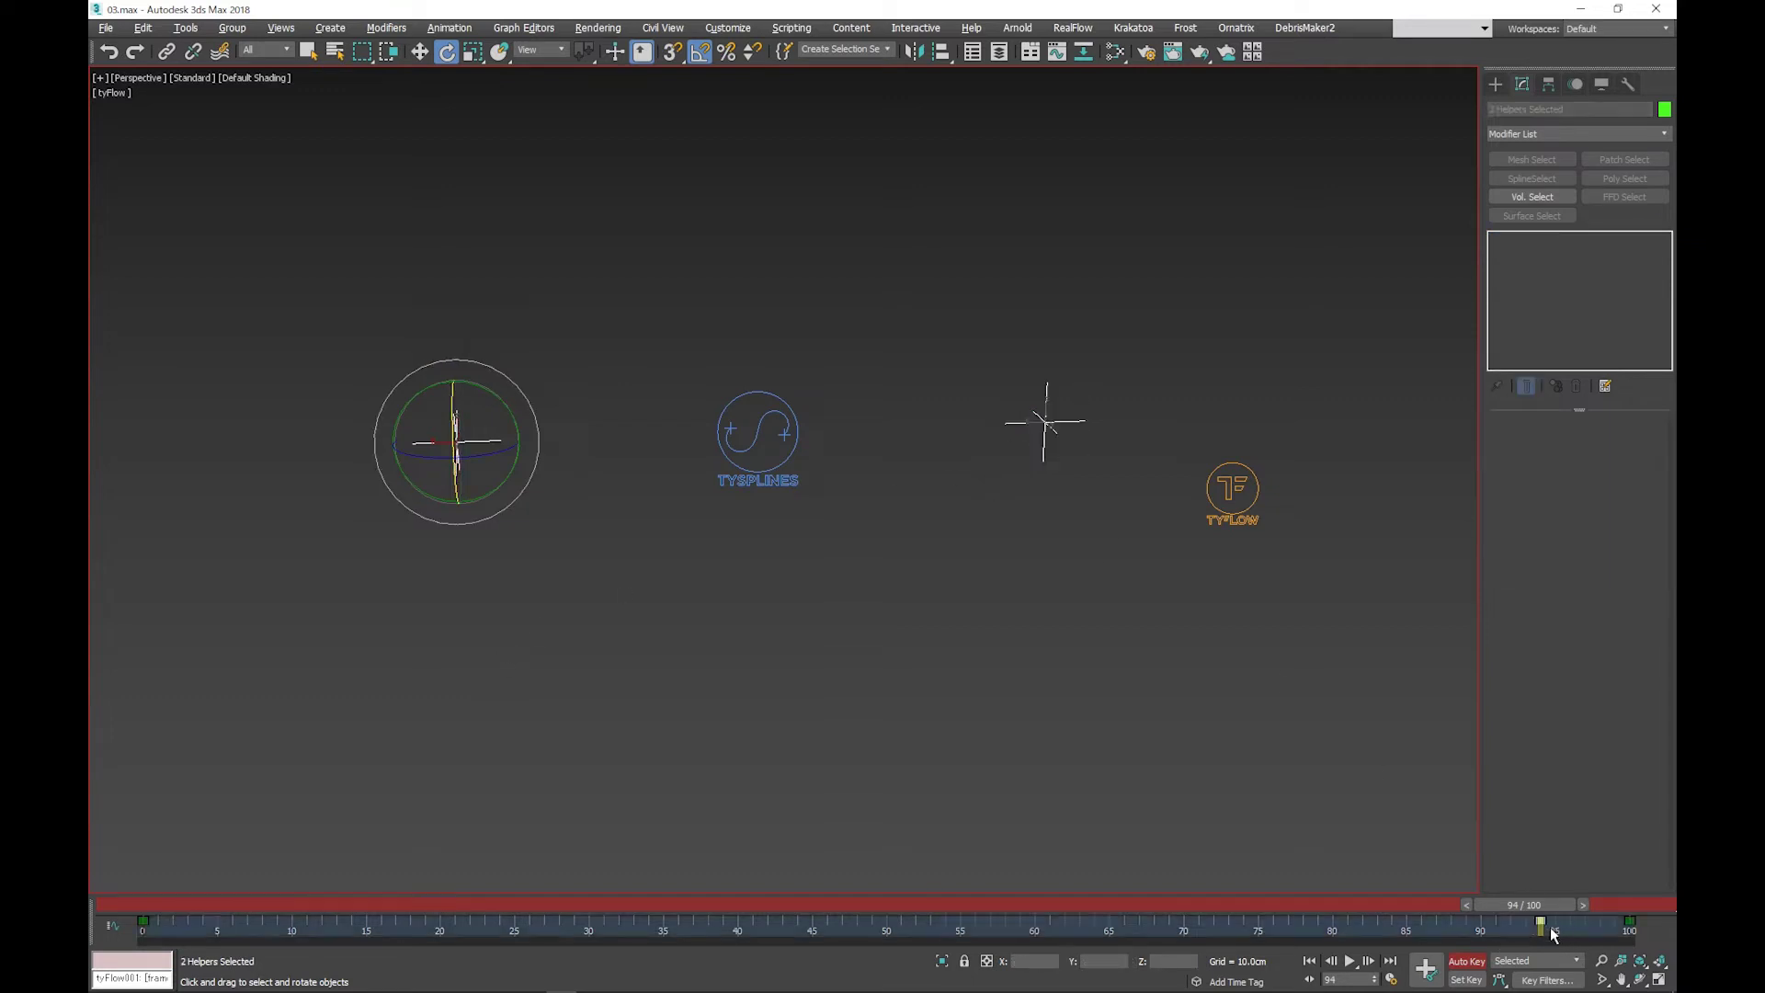
drag(1561, 922, 1639, 906)
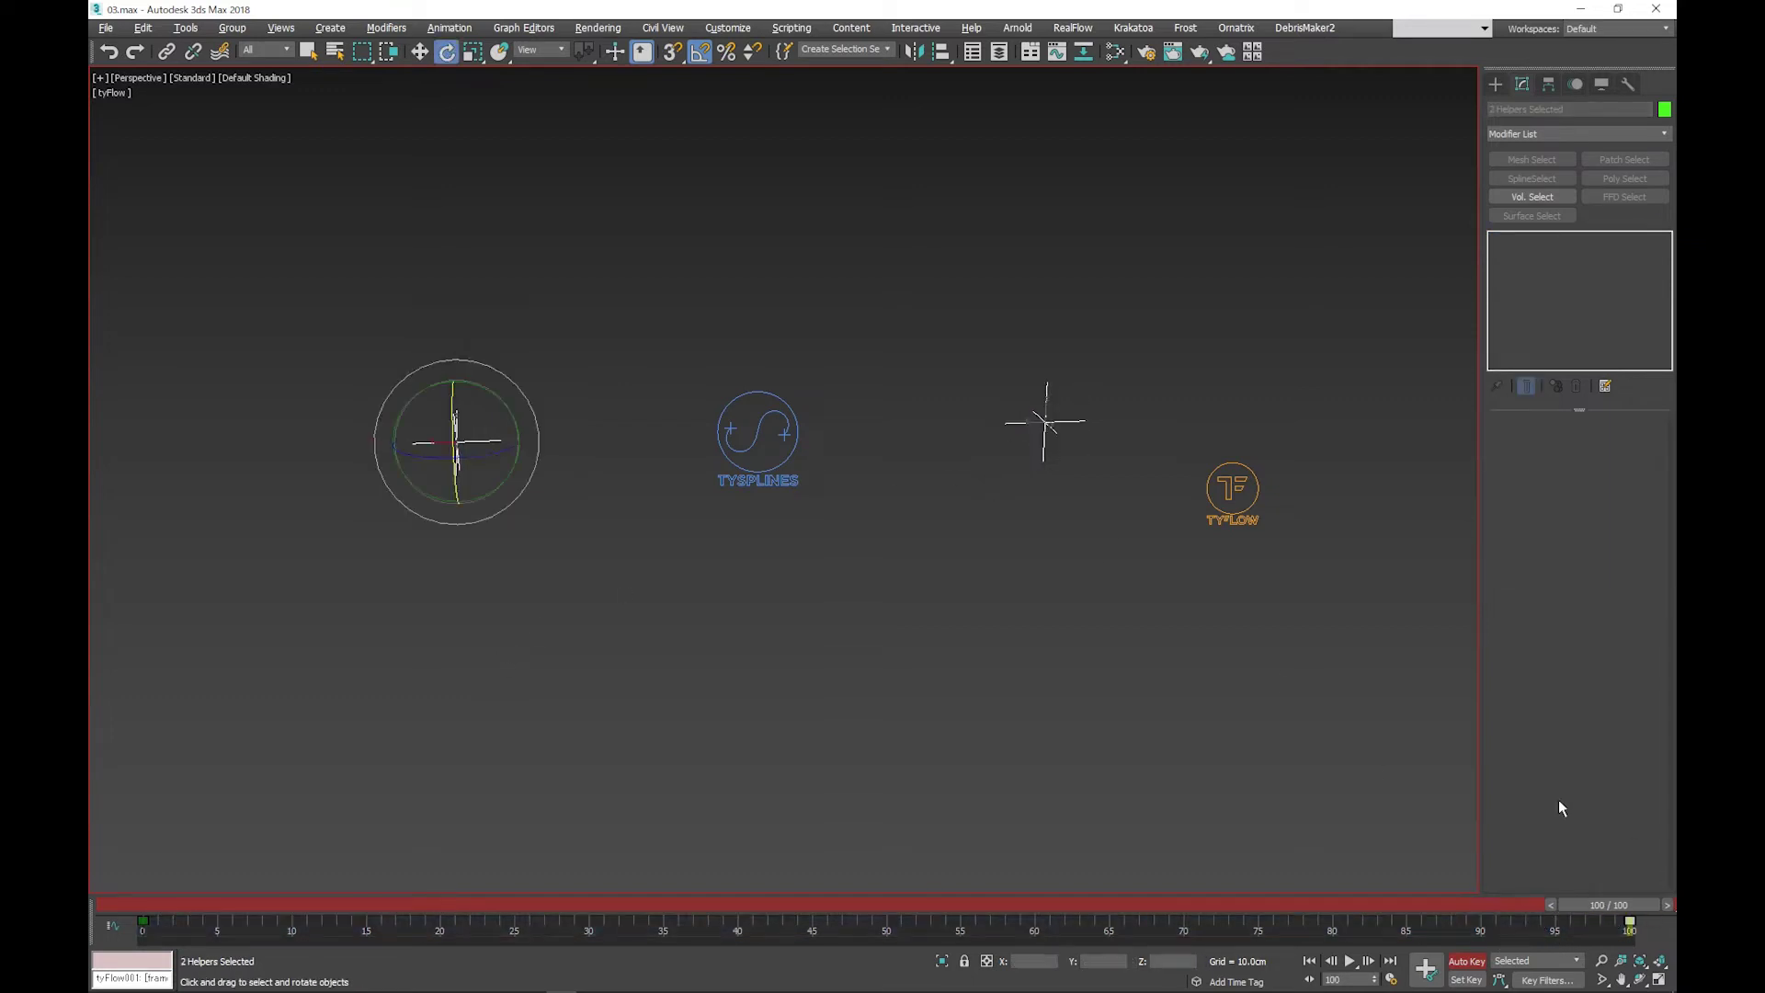
Move Point001 further left to spread the helpers apart, then turn Auto Key off
key(w)
drag(650, 292, 394, 579)
drag(408, 449, 190, 450)
click(997, 426)
click(1467, 961)
click(112, 92)
mouse_move(164, 146)
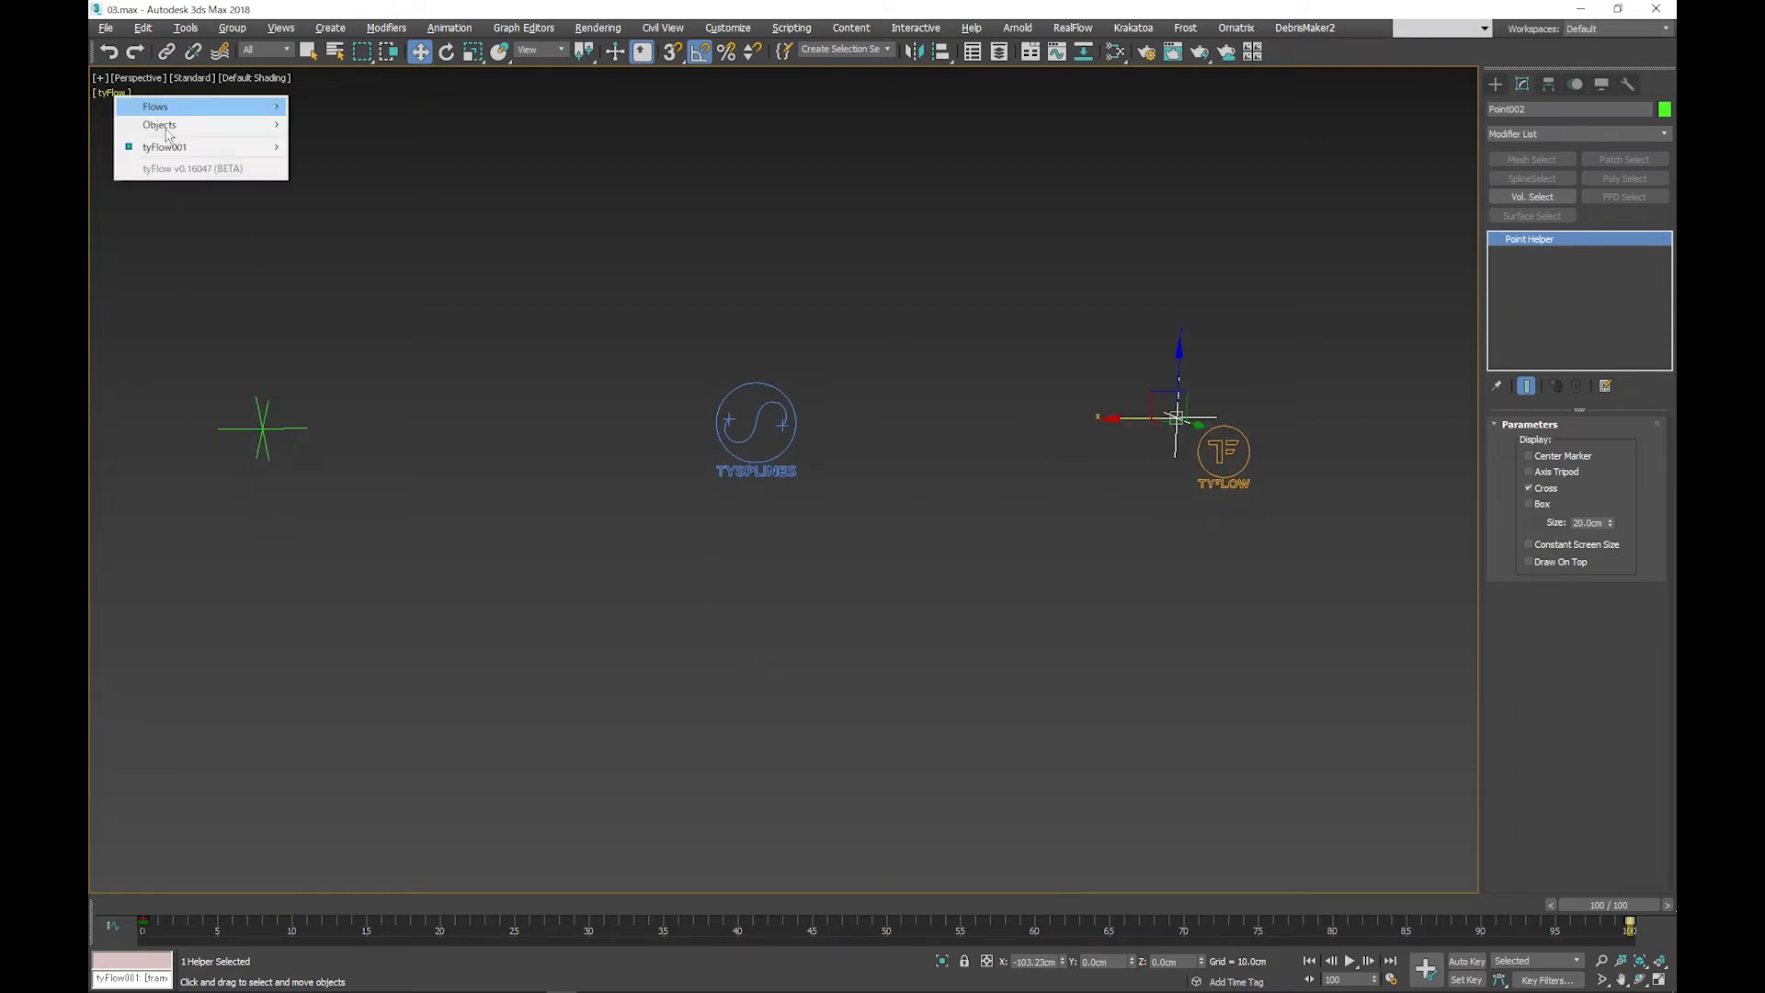
Re-enable Event_001 in the tyFlow001 editor
click(329, 318)
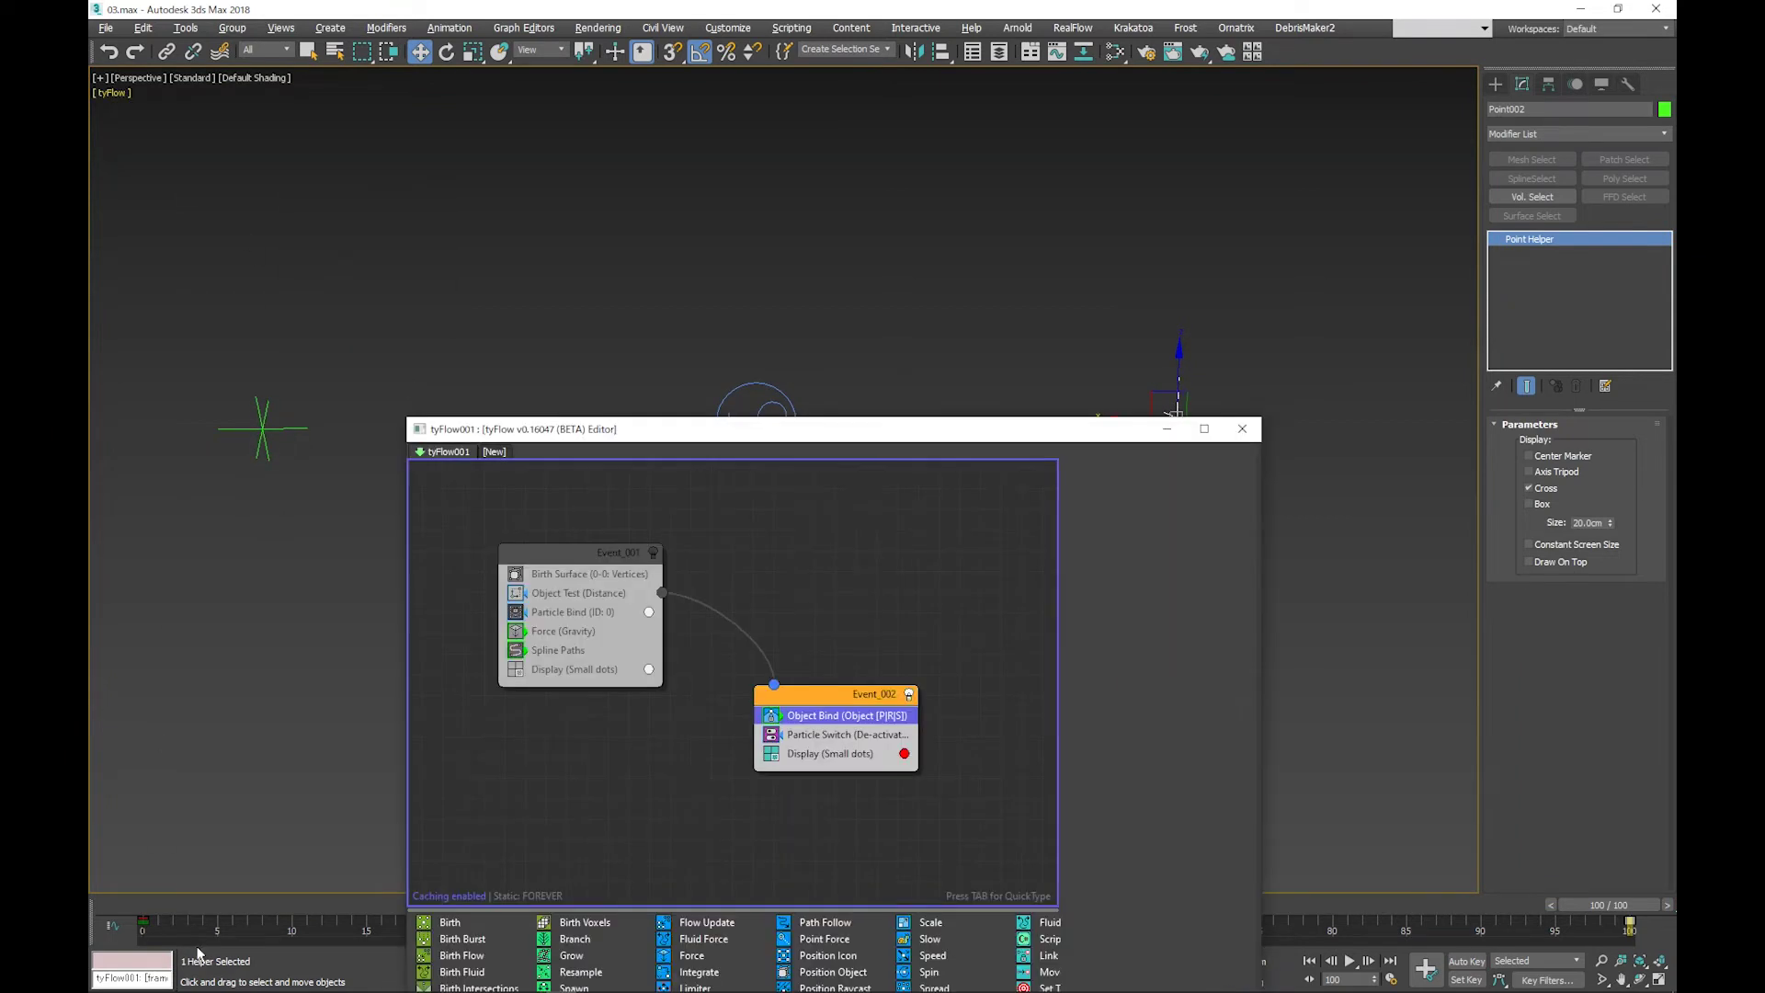
click(654, 553)
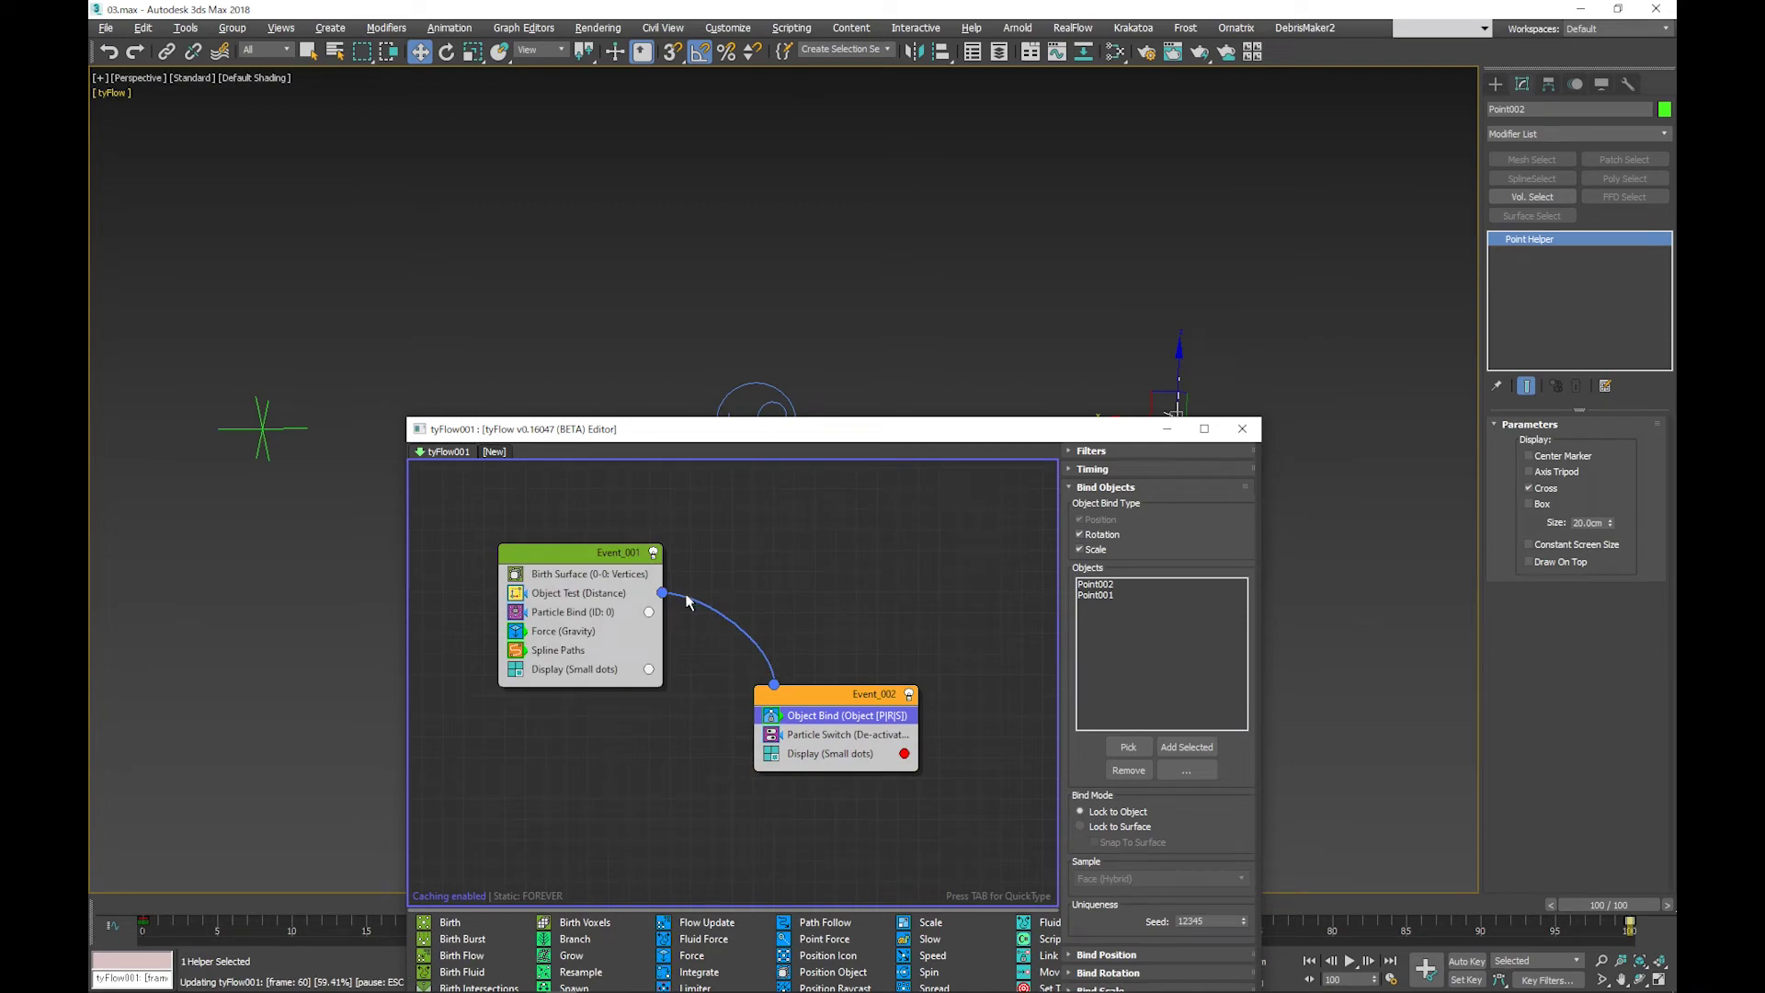
click(1245, 432)
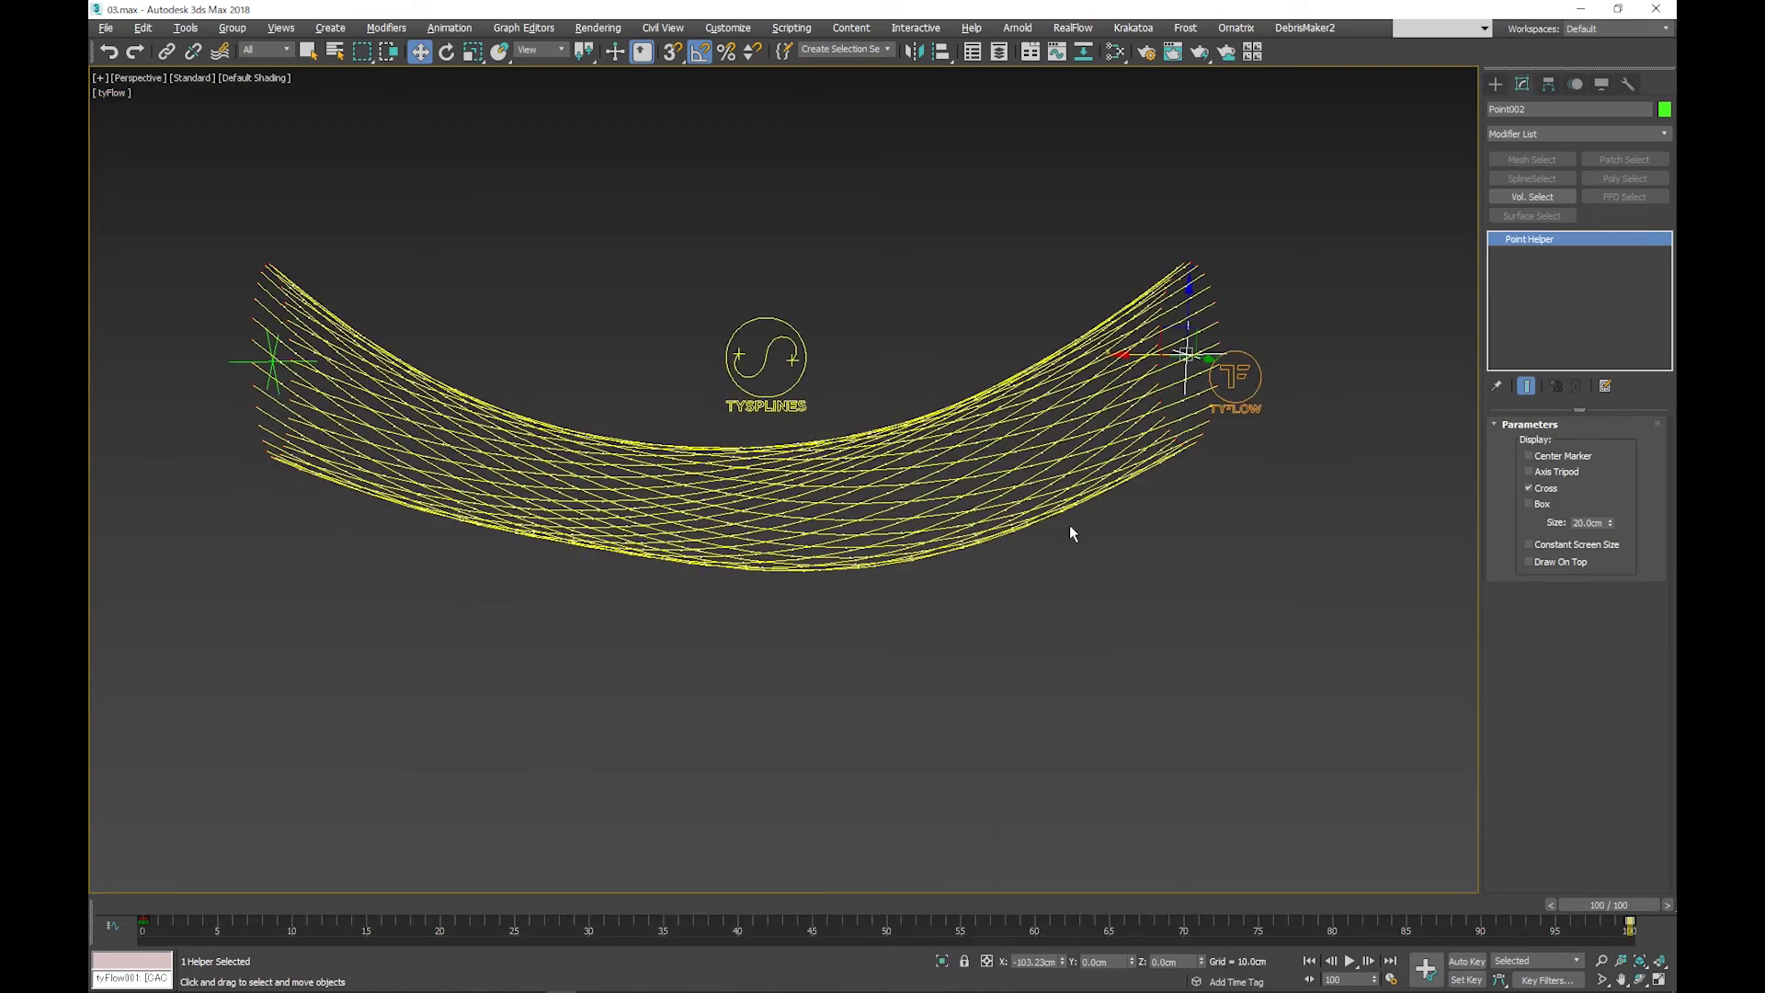
Preview the twisting strands through frame 100, play to frame 45, then reopen the tyFlow001 editor
scroll(1079, 512, up, 3)
drag(154, 895, 1138, 867)
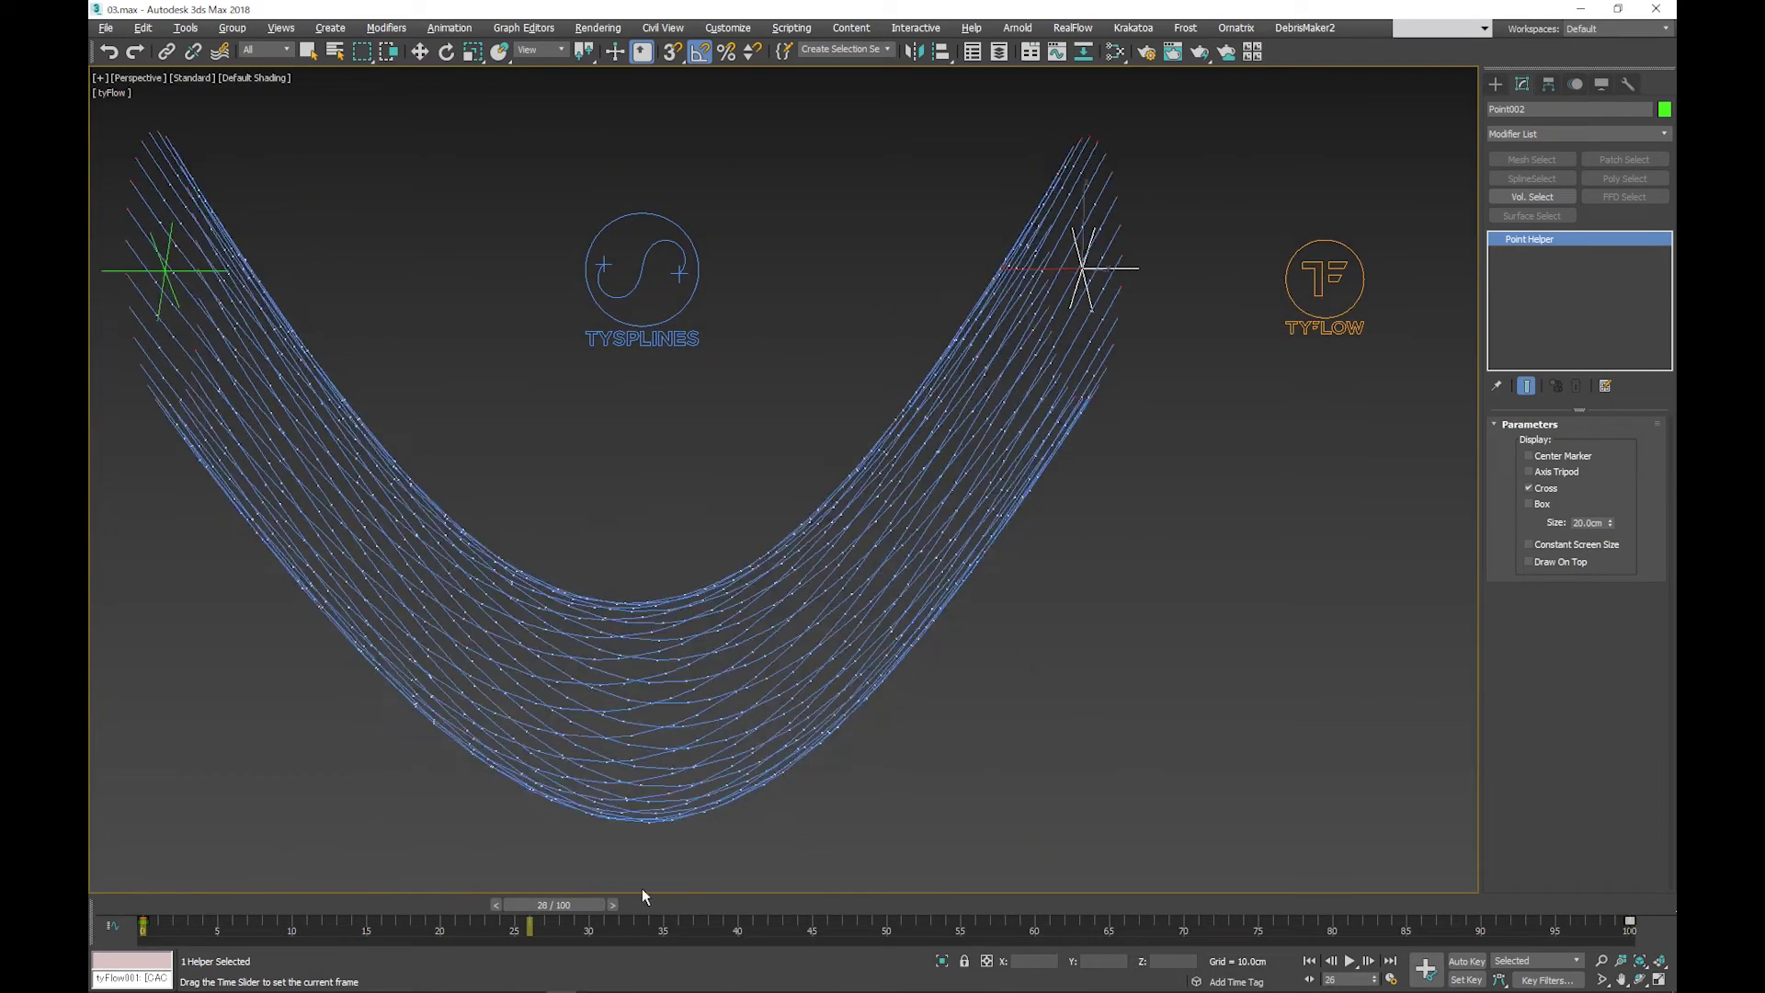
drag(1138, 868, 1630, 833)
key(w)
scroll(1138, 599, down, 4)
click(1309, 960)
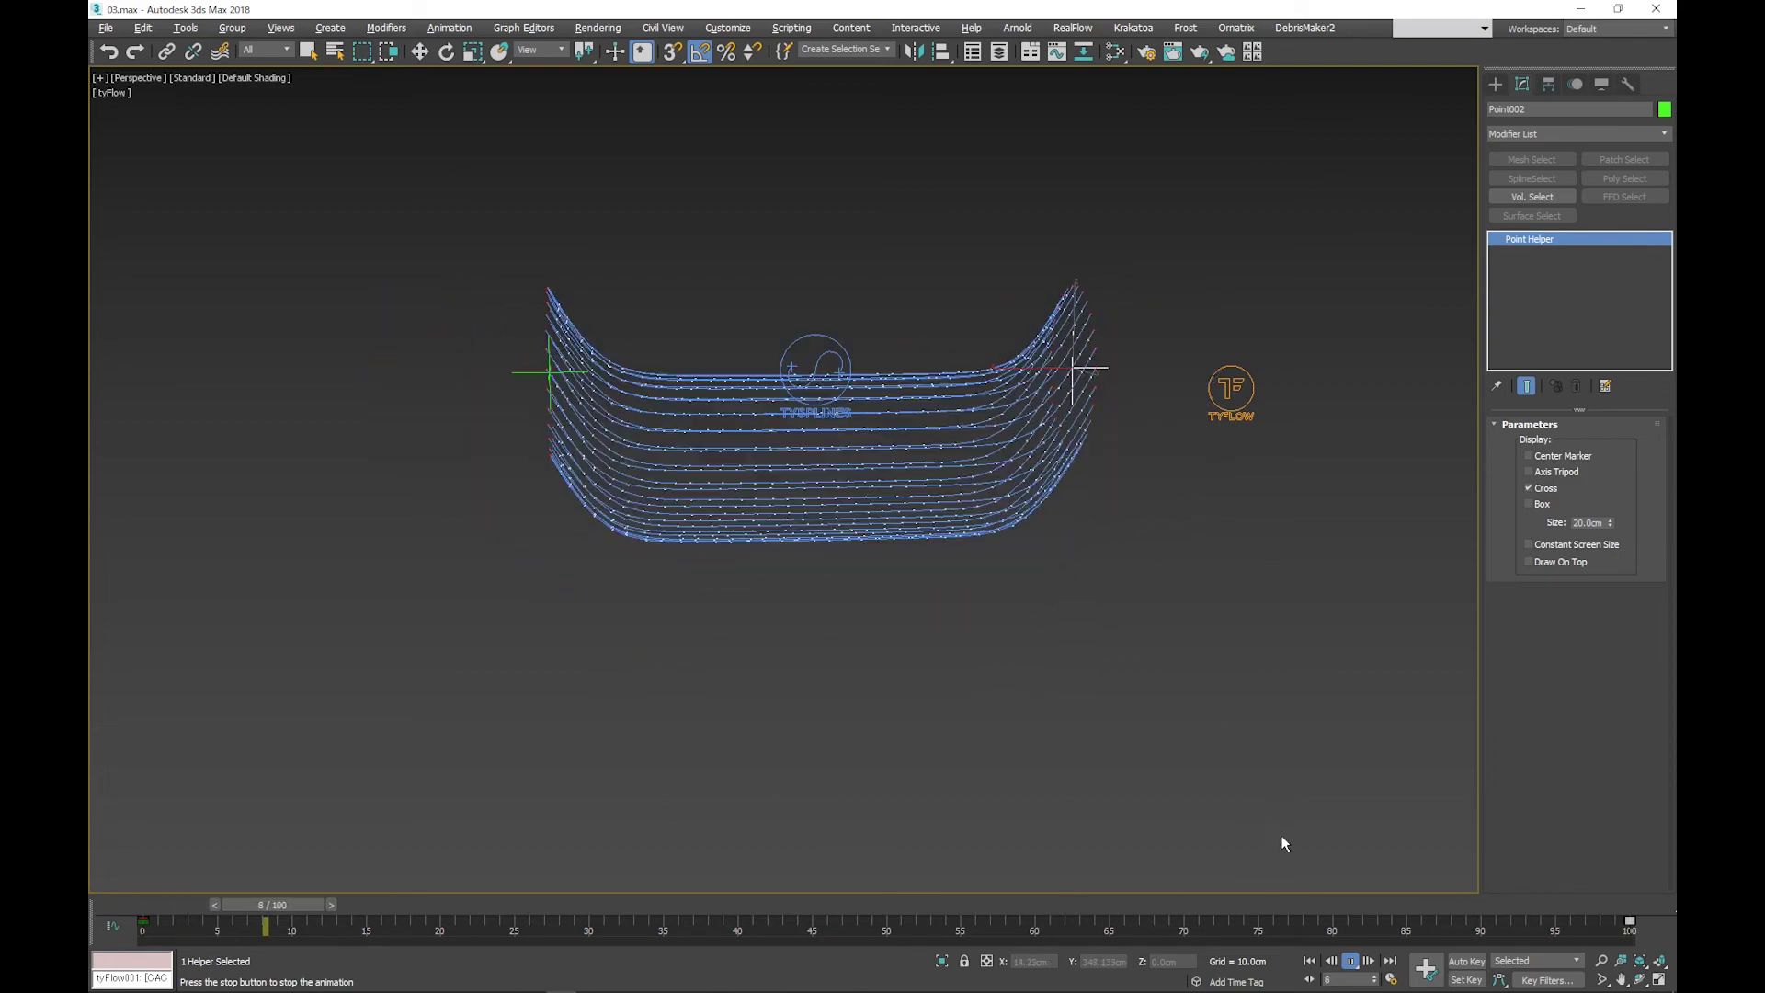
click(1352, 963)
key(w)
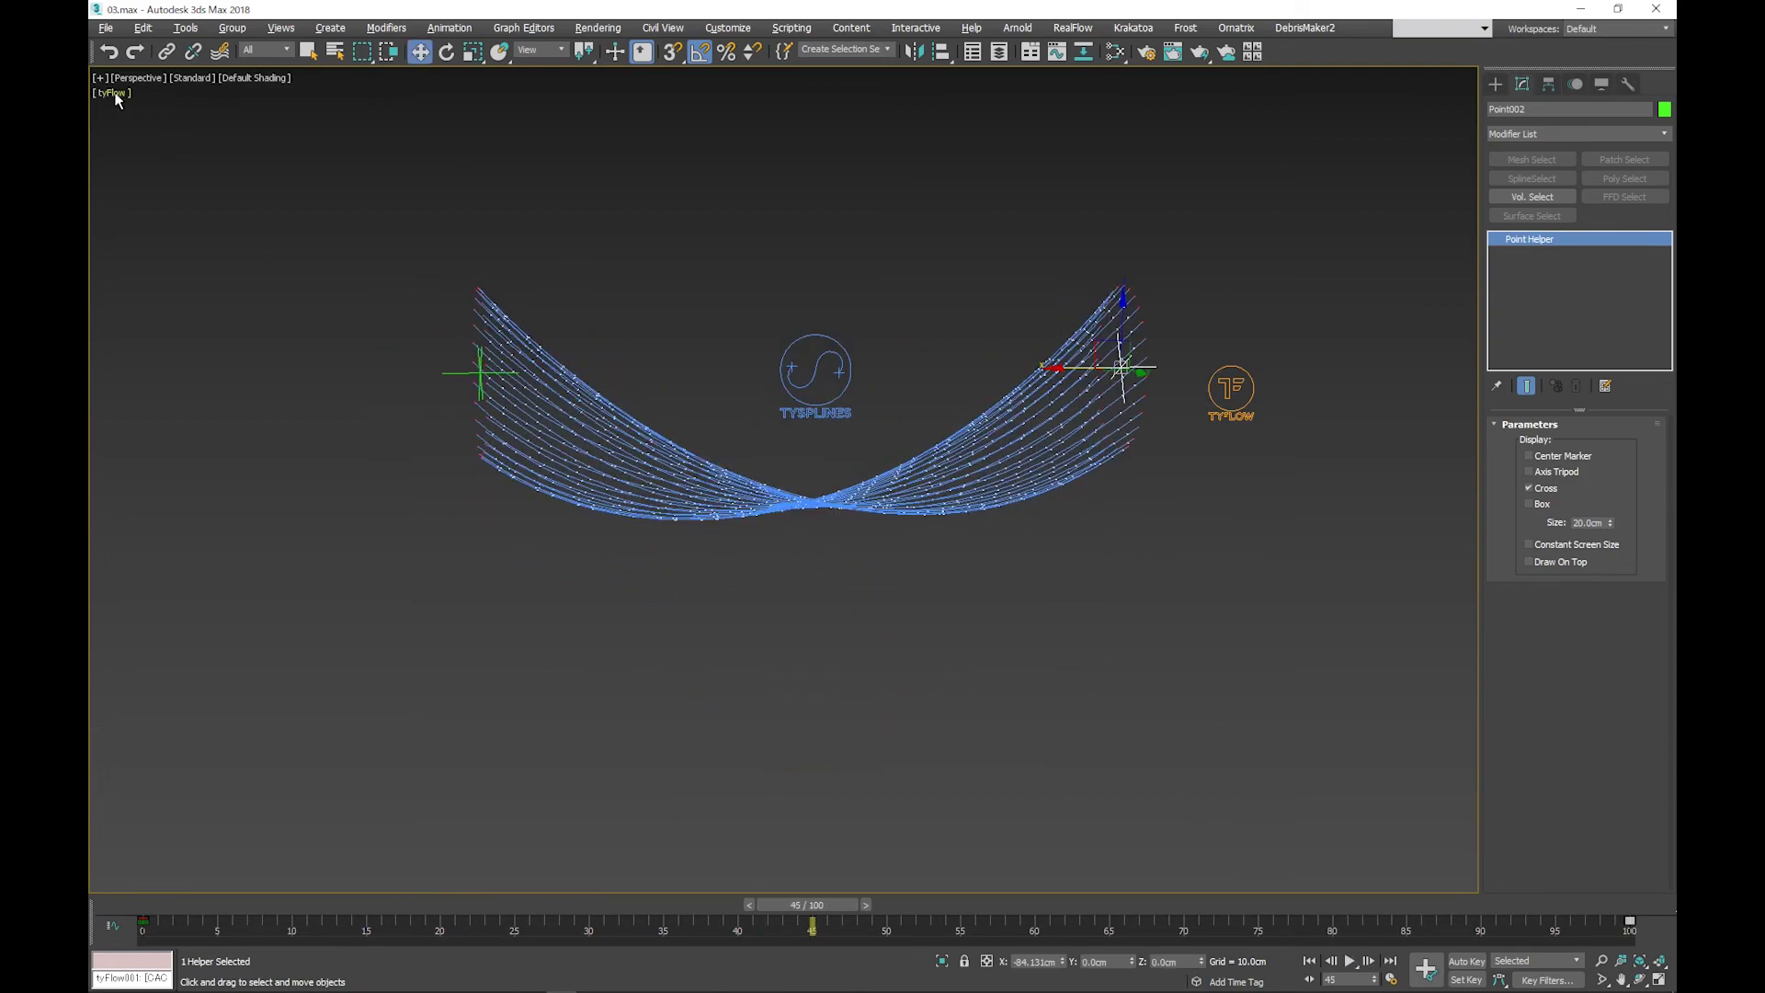
click(117, 96)
click(354, 319)
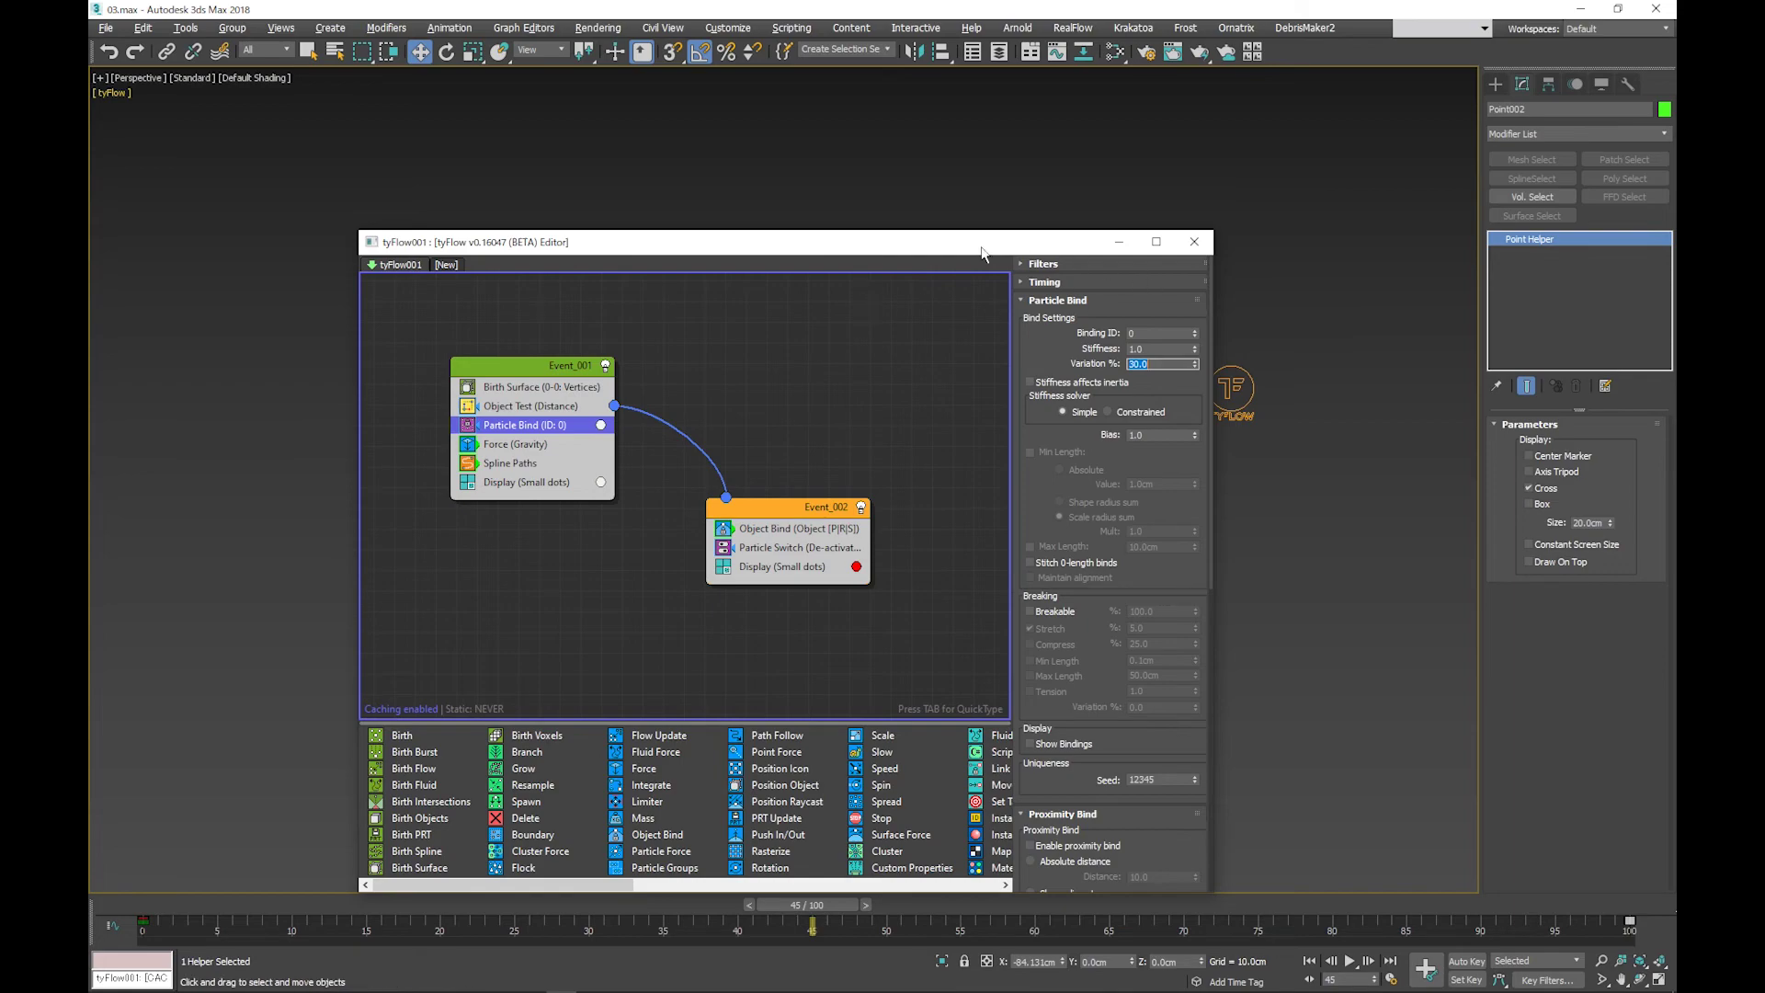
Move the tyFlow editor aside and scrub the strands to frame 62
drag(982, 253, 1379, 281)
drag(156, 906, 785, 916)
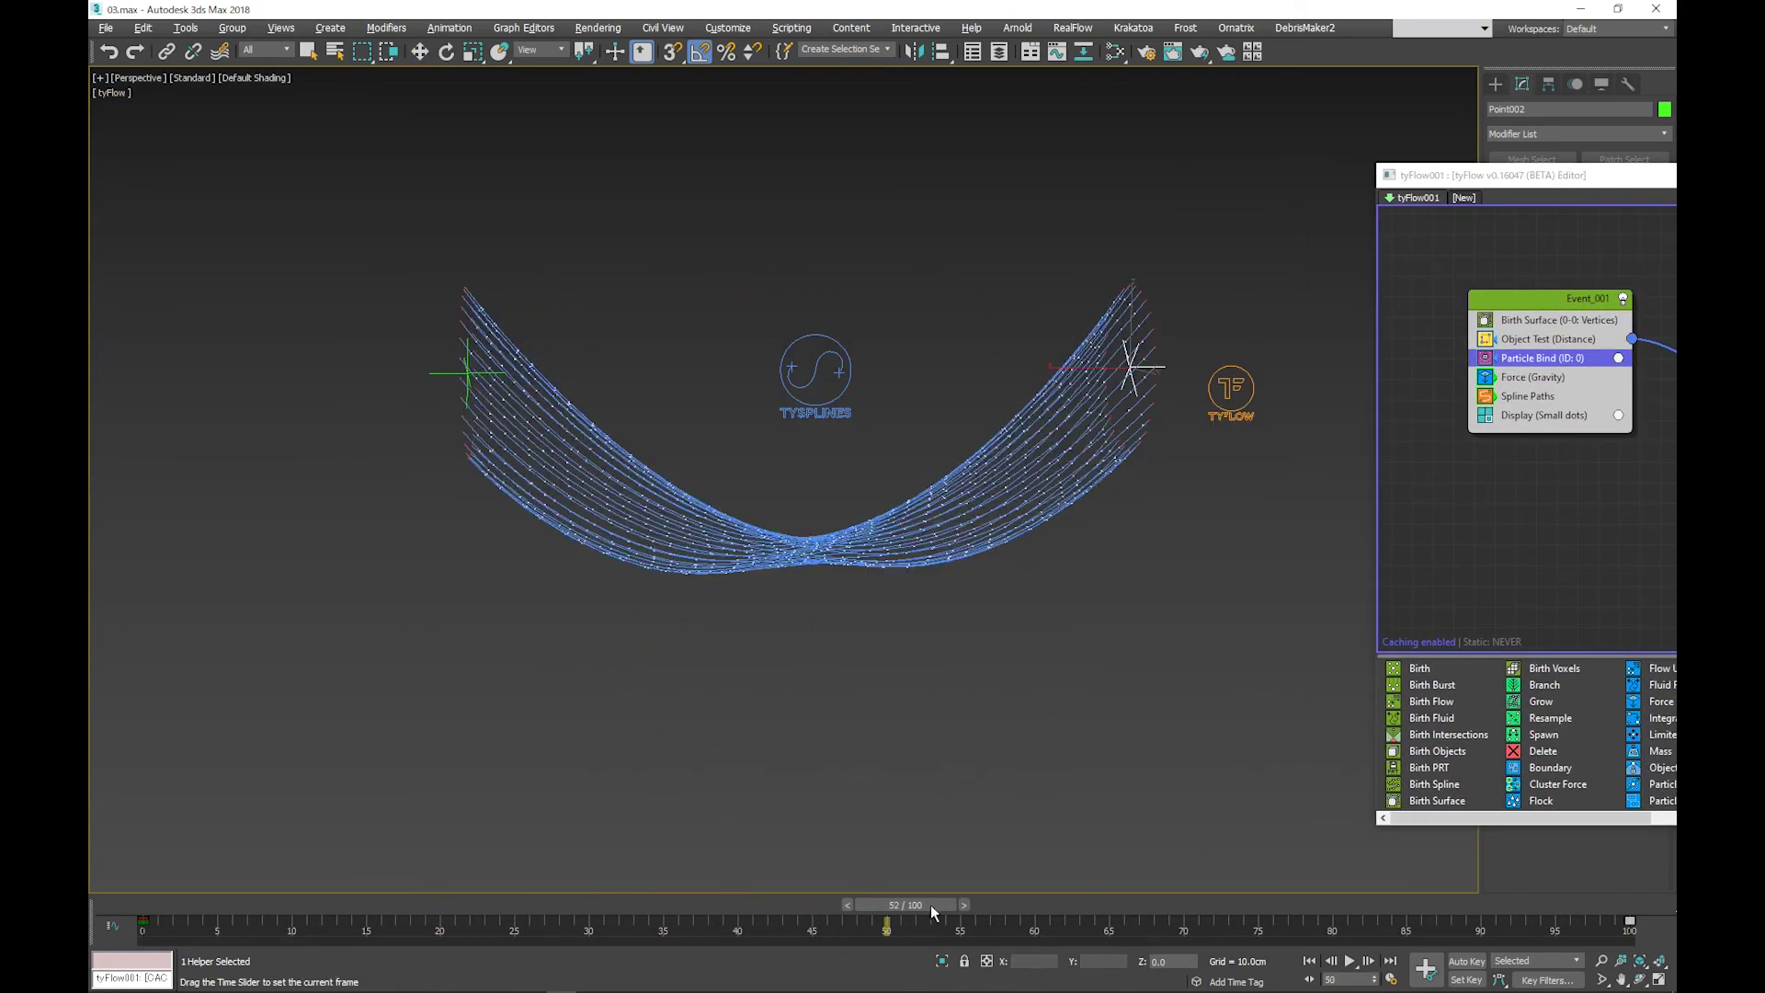
drag(786, 916, 1064, 916)
key(w)
drag(1526, 175, 1011, 144)
drag(1173, 136, 750, 101)
Switch to four viewports, set Particle Bind Variation % to 0, and compare at frame 87
key(alt+w)
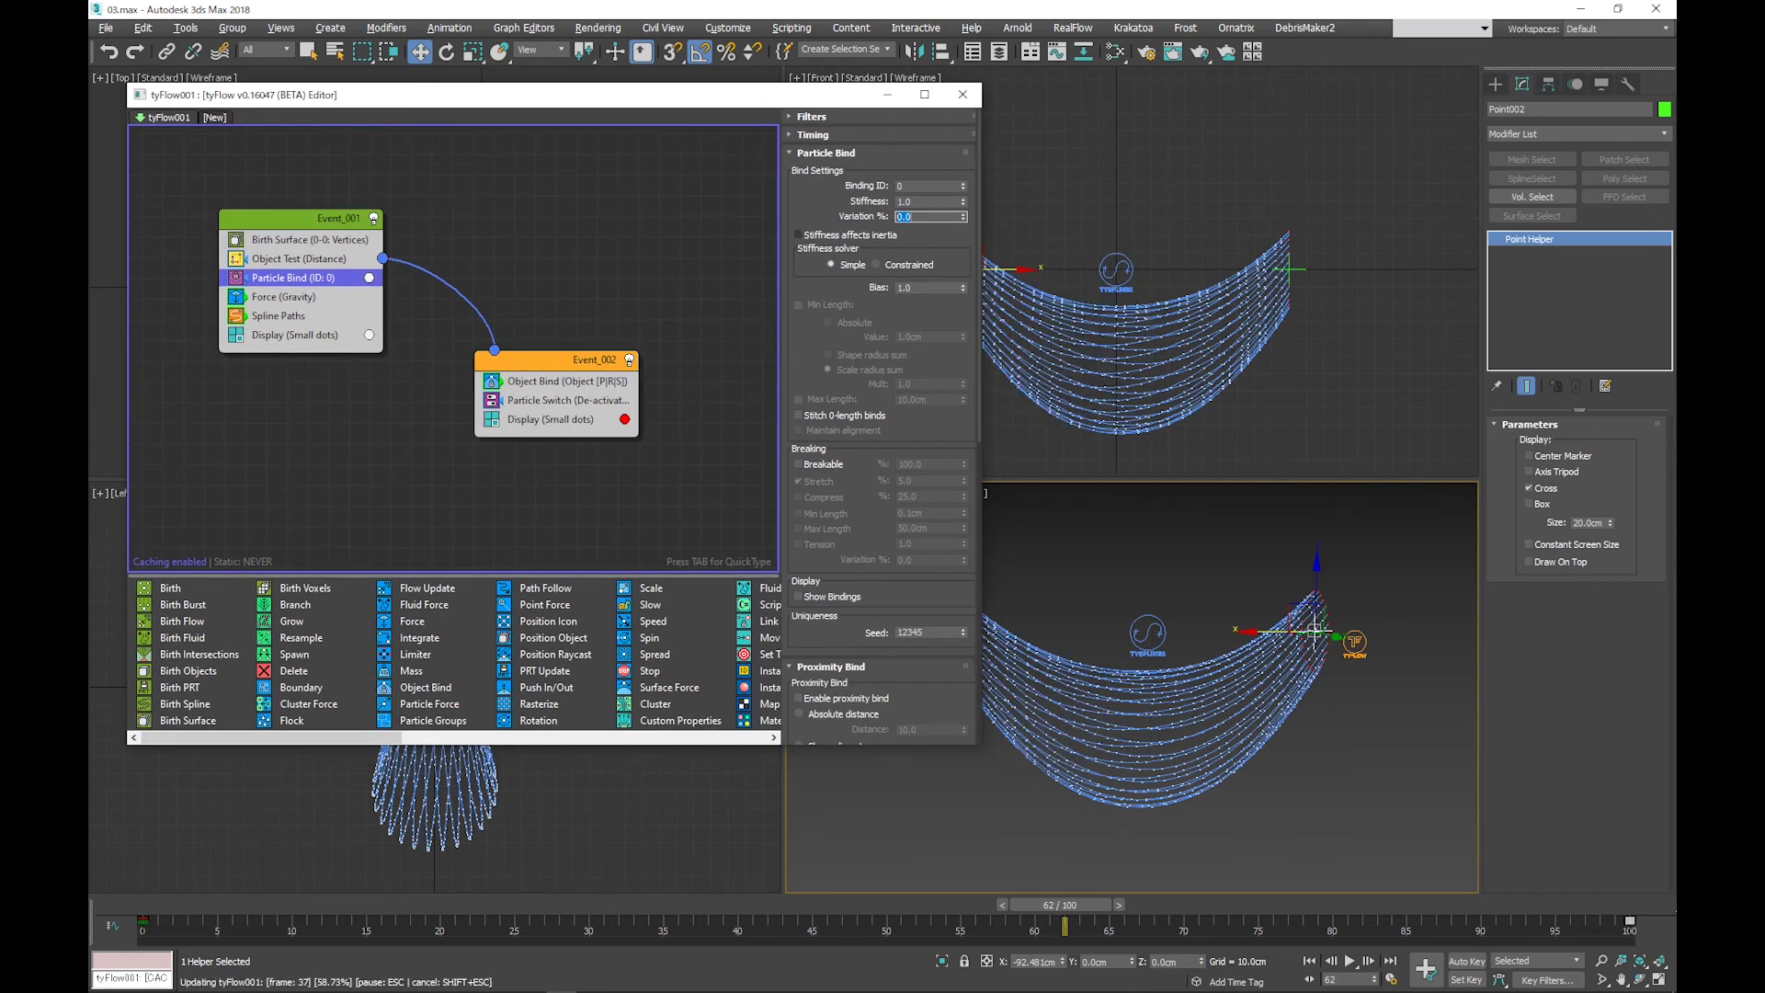
key(Return)
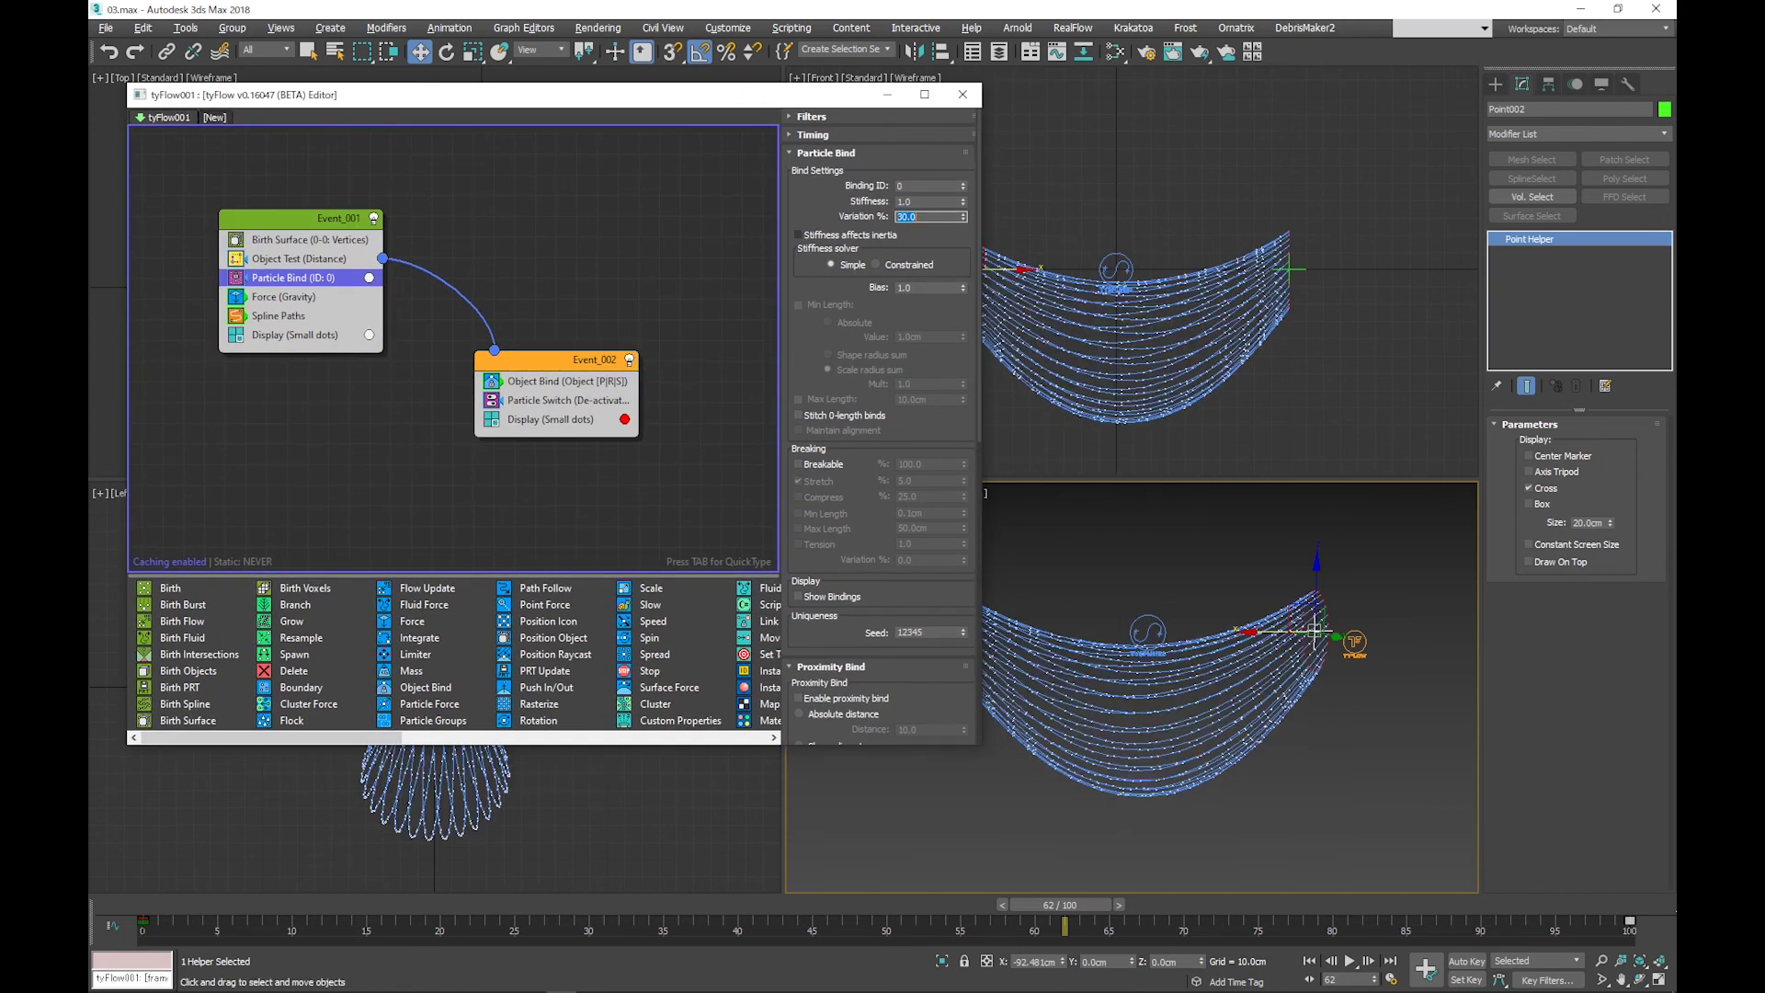
mouse_move(149, 912)
mouse_down()
mouse_move(1575, 880)
mouse_move(1289, 906)
mouse_move(150, 898)
mouse_up()
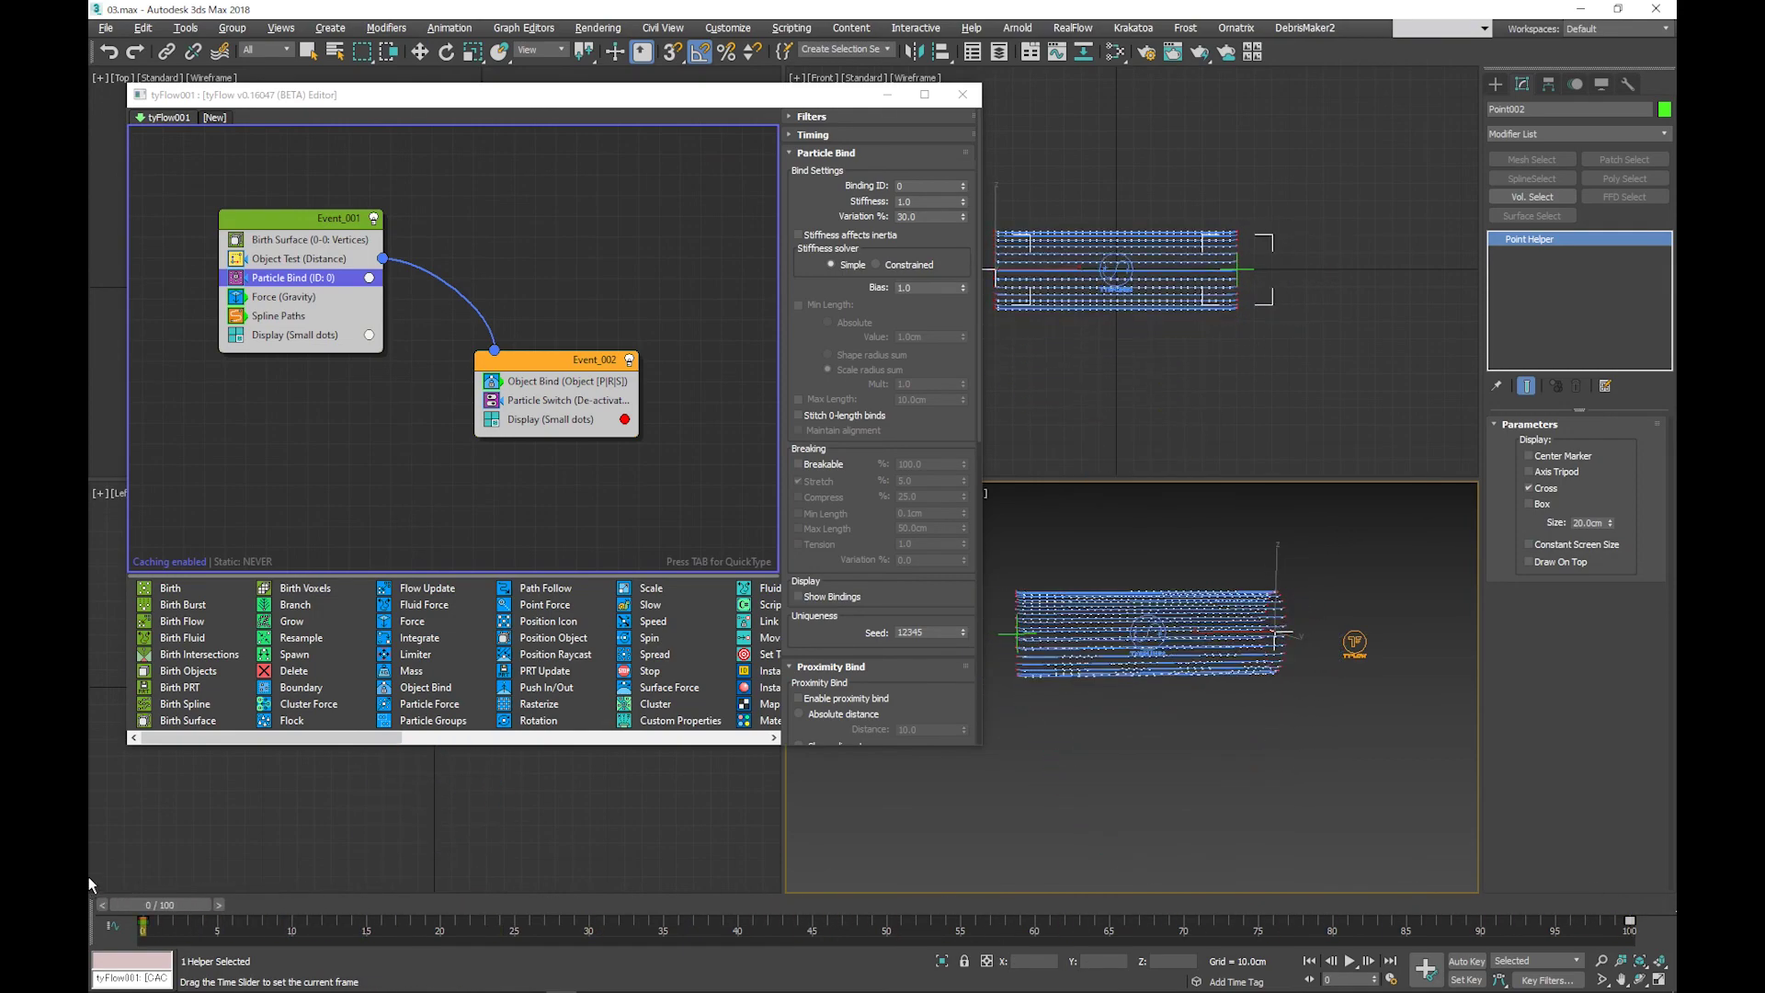